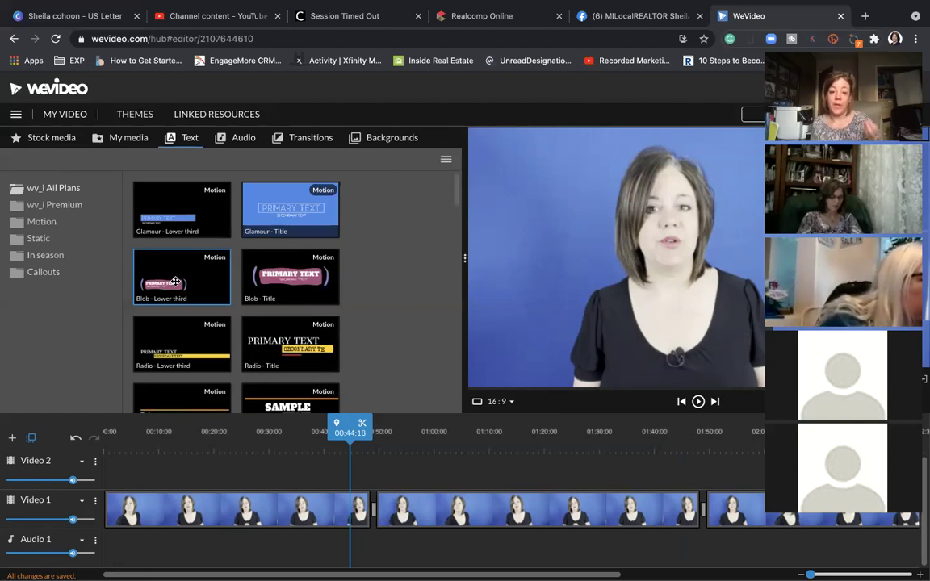
Add the Glamour - Lower third title at the start of the Video 2 track, play it back and open it for editing.
drag(166, 208, 134, 479)
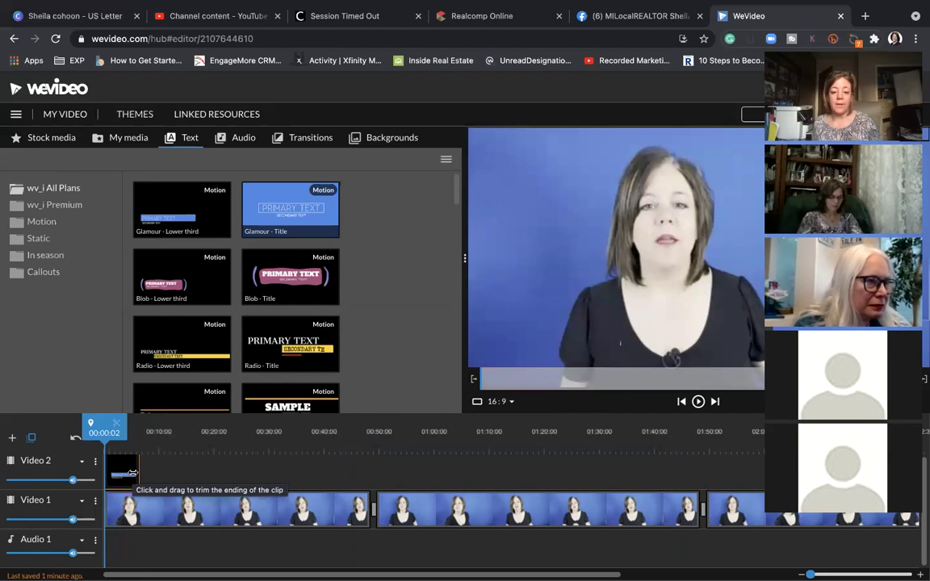
key(space)
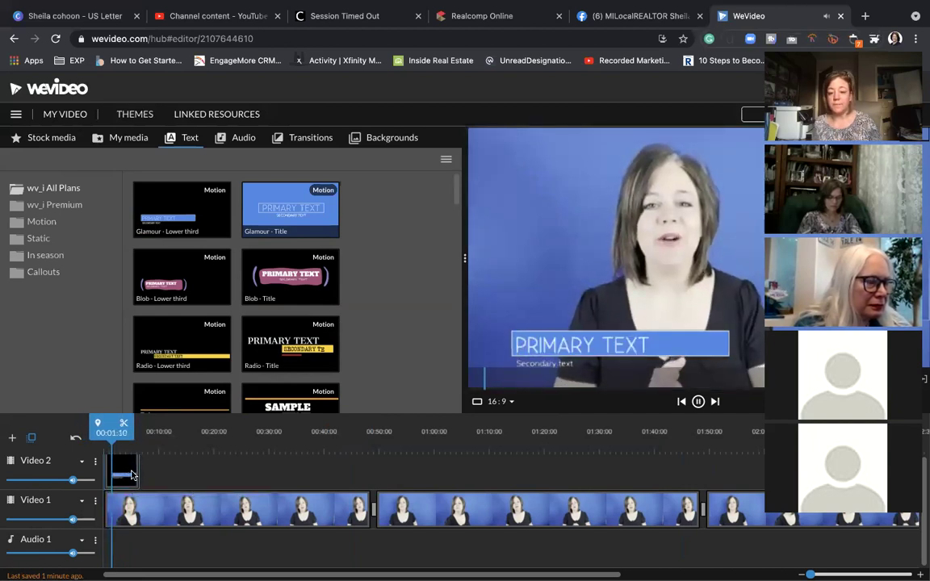
click(166, 223)
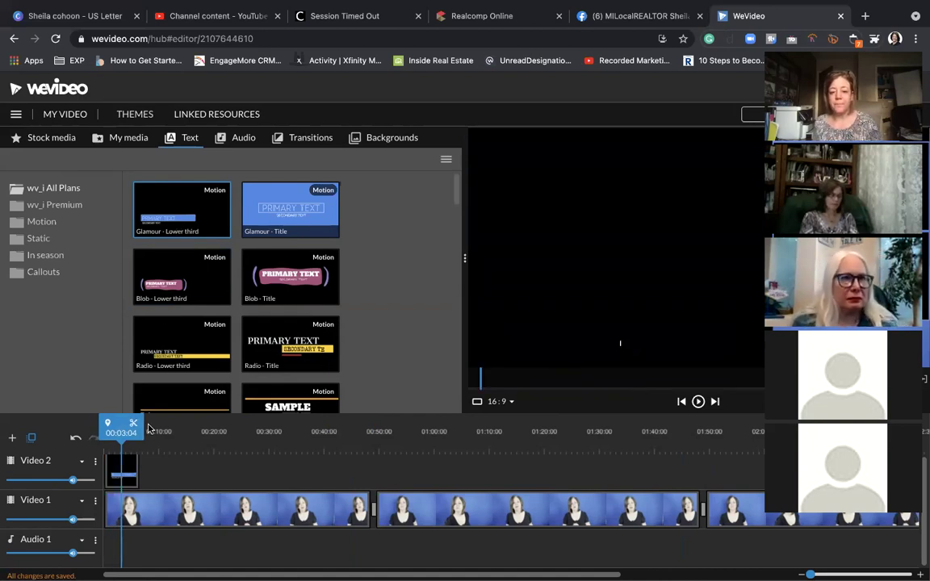
click(125, 479)
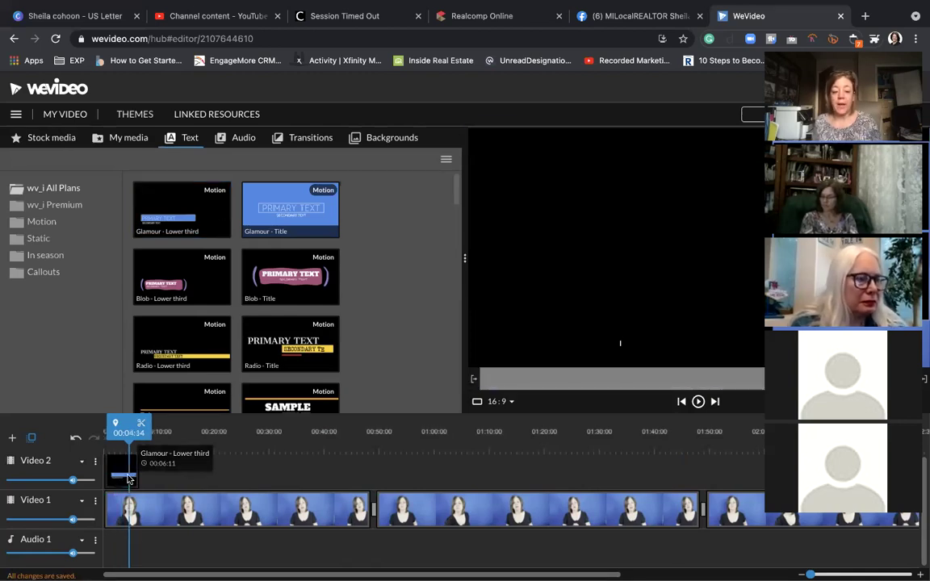
double_click(125, 478)
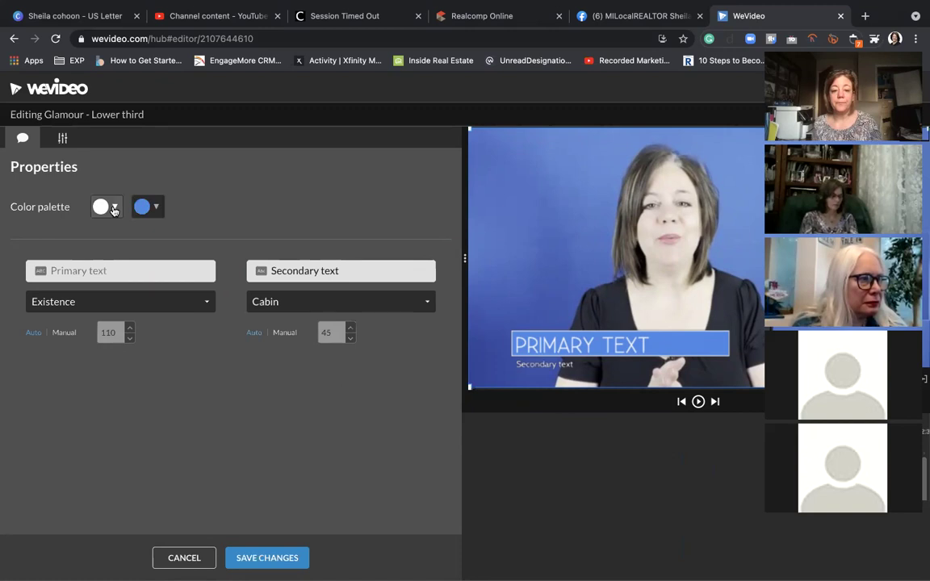
Change the title's color palette to an orange bar with black text.
click(149, 207)
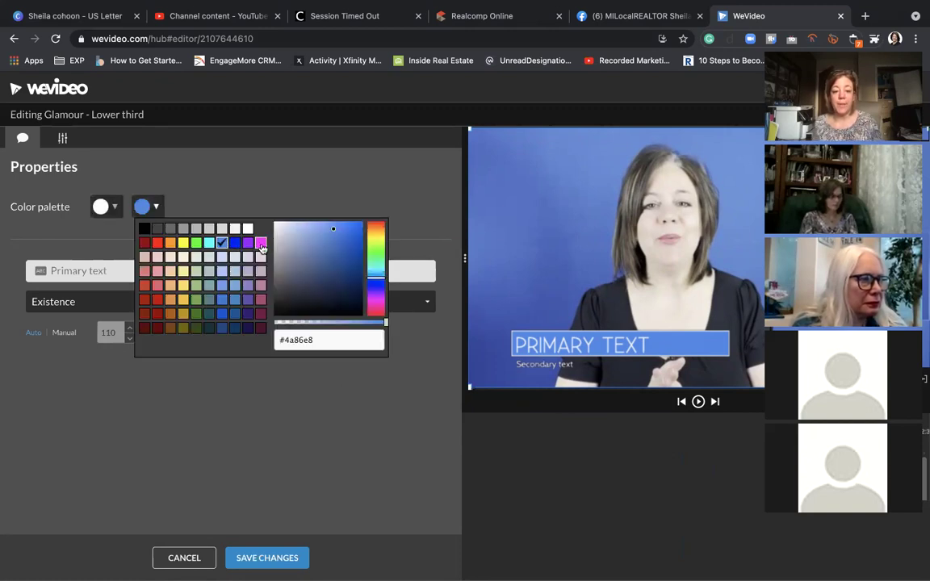
click(170, 243)
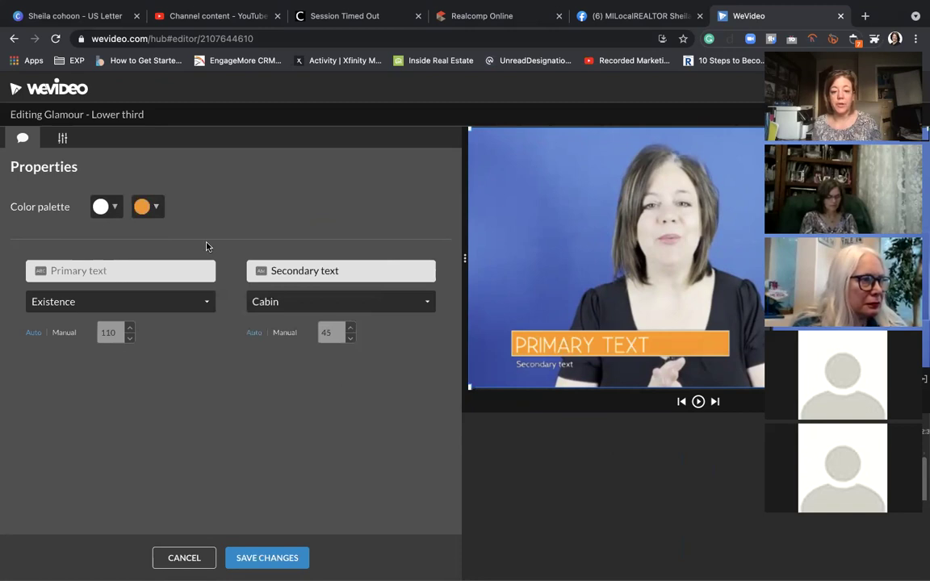
click(105, 208)
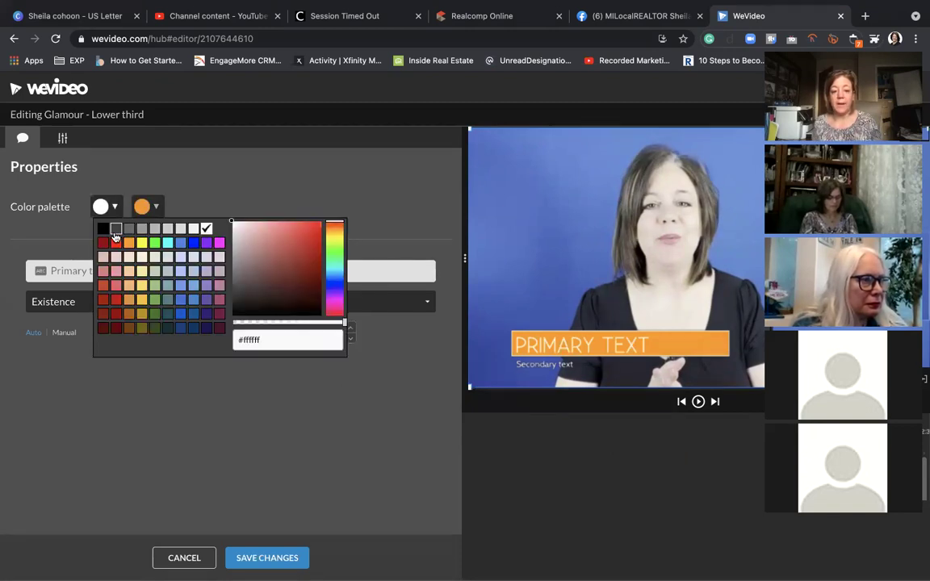
click(104, 230)
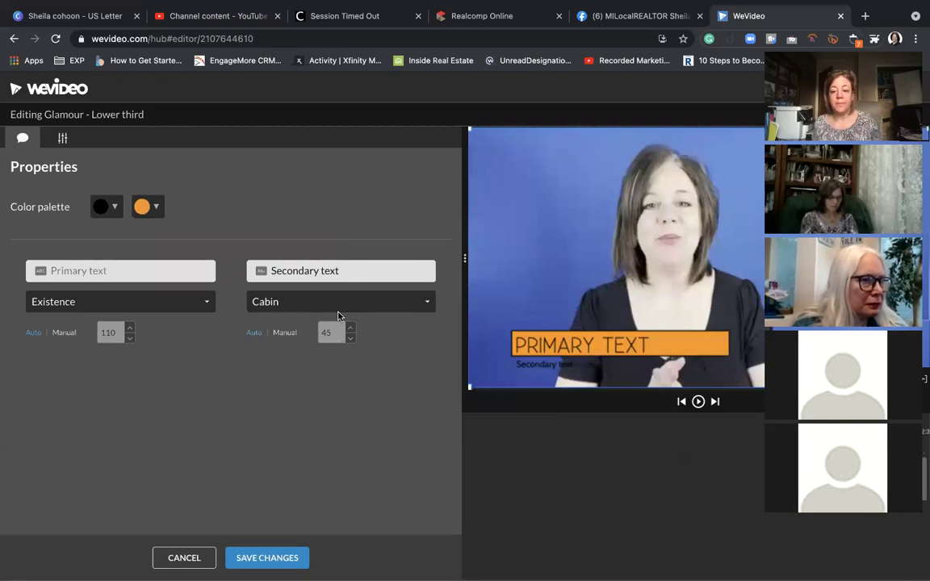
Try an opacity of 0.62 on the orange bar and restore it to fully opaque #ff9900.
click(156, 208)
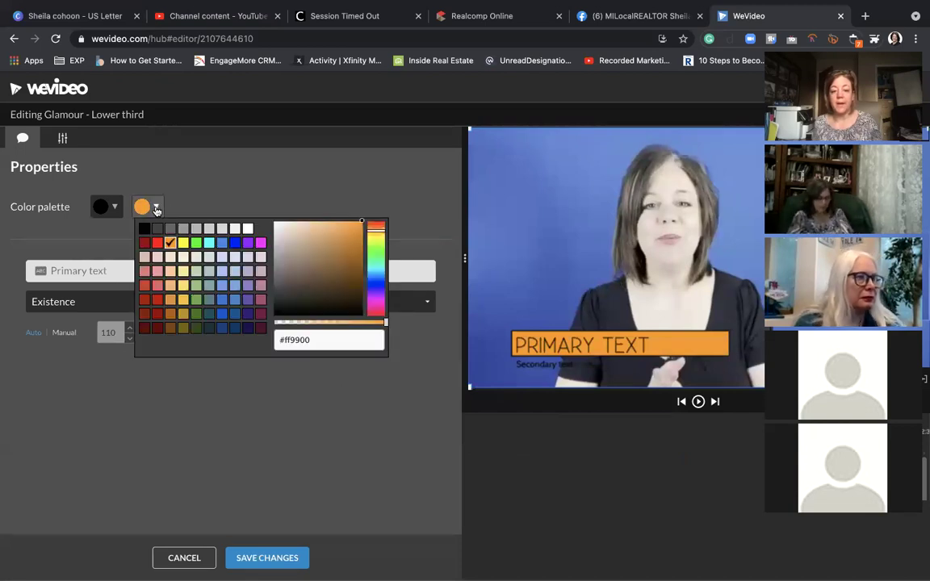
drag(386, 326, 343, 325)
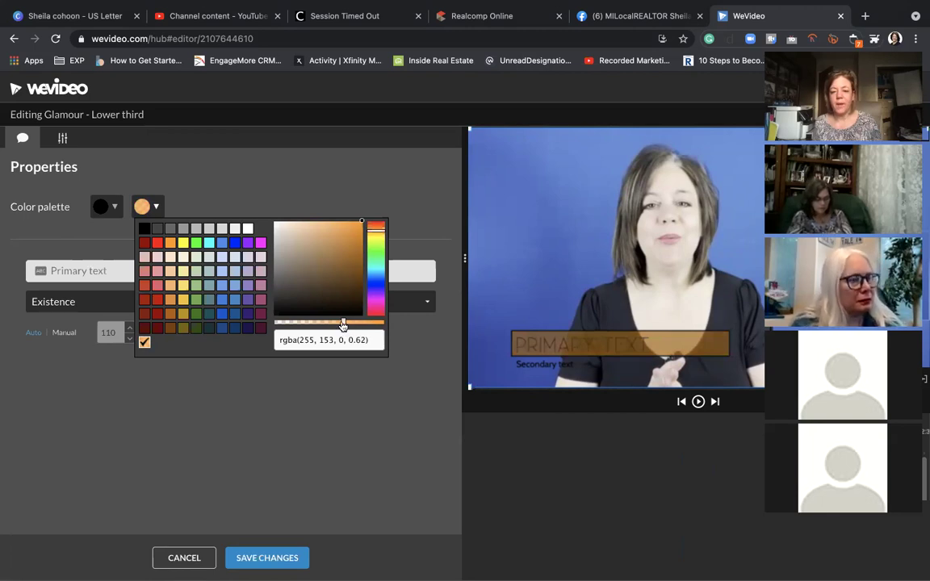
drag(343, 323, 387, 325)
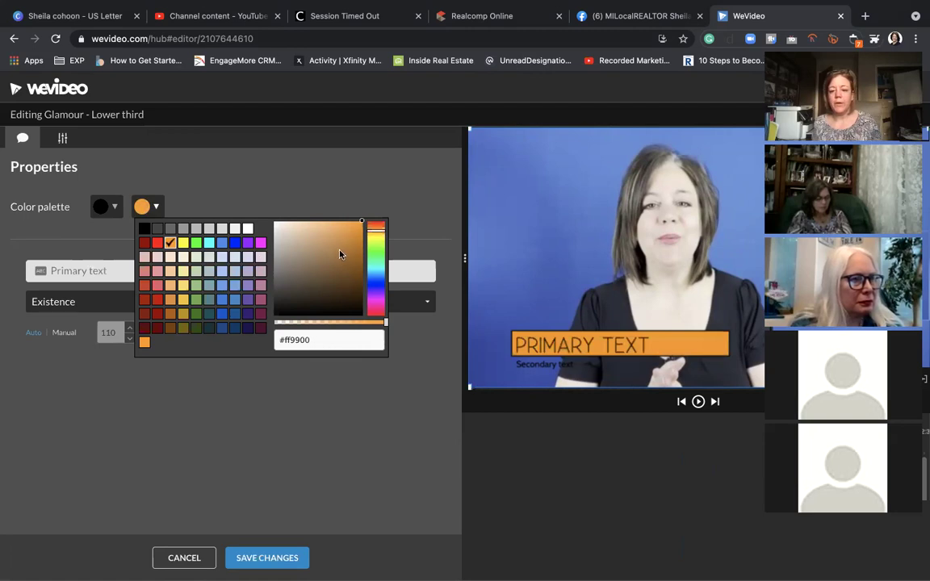
Enter the presenter's full name as the primary text and REALTOR as the secondary text.
click(89, 272)
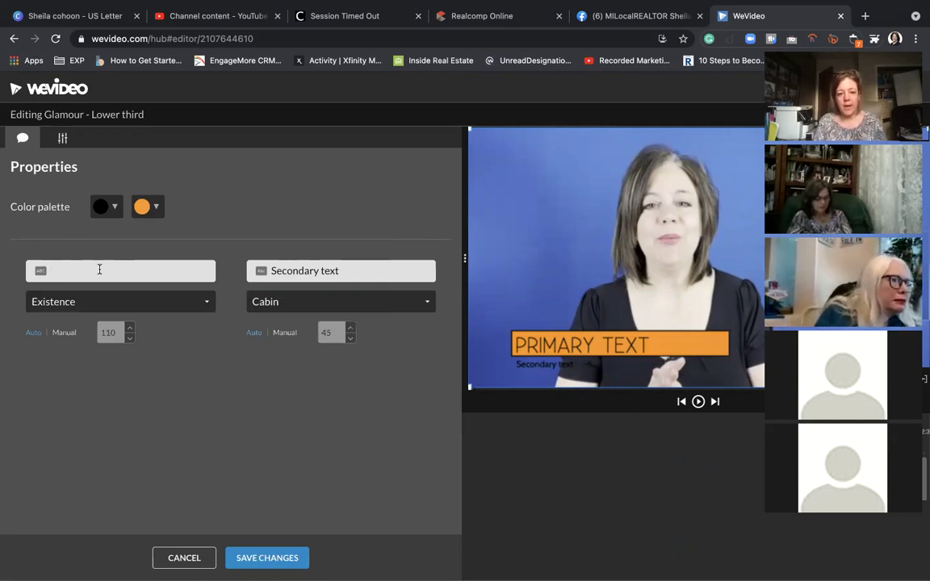
text(Sheil)
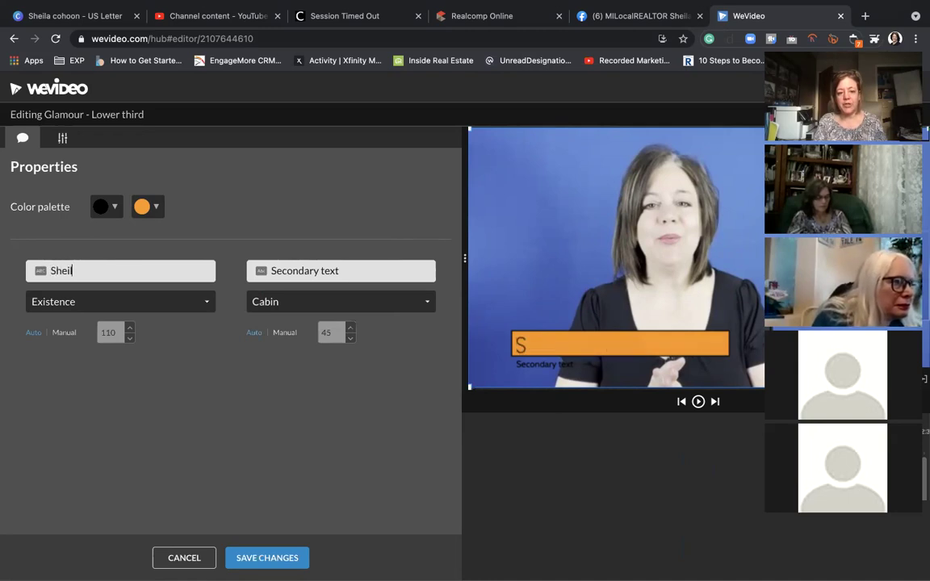
text(a Cohoon)
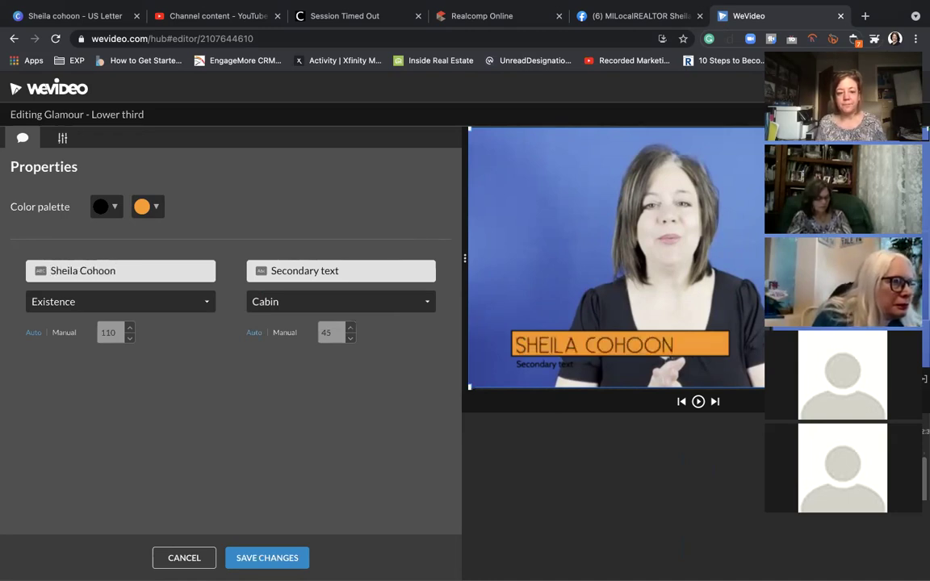
click(286, 272)
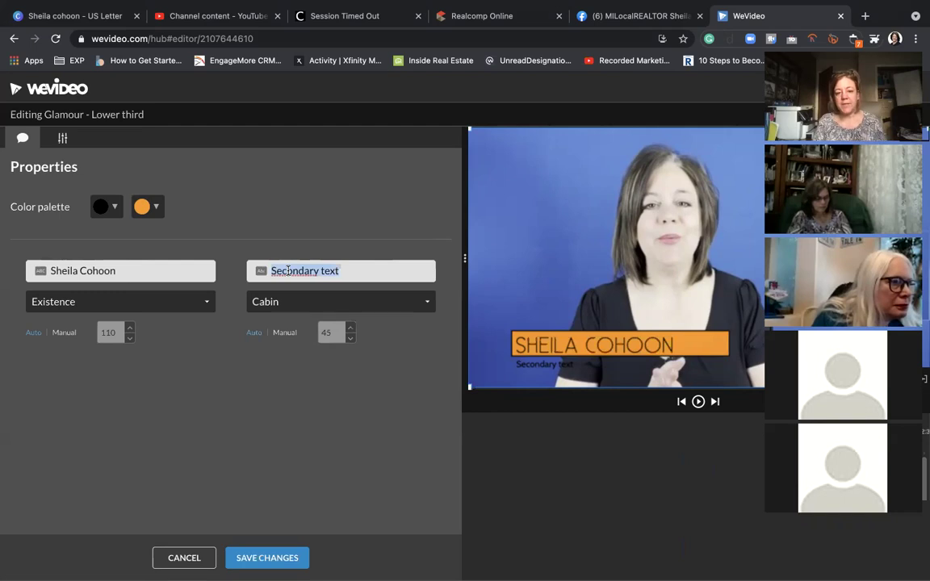
text(REL)
text(LTOR)
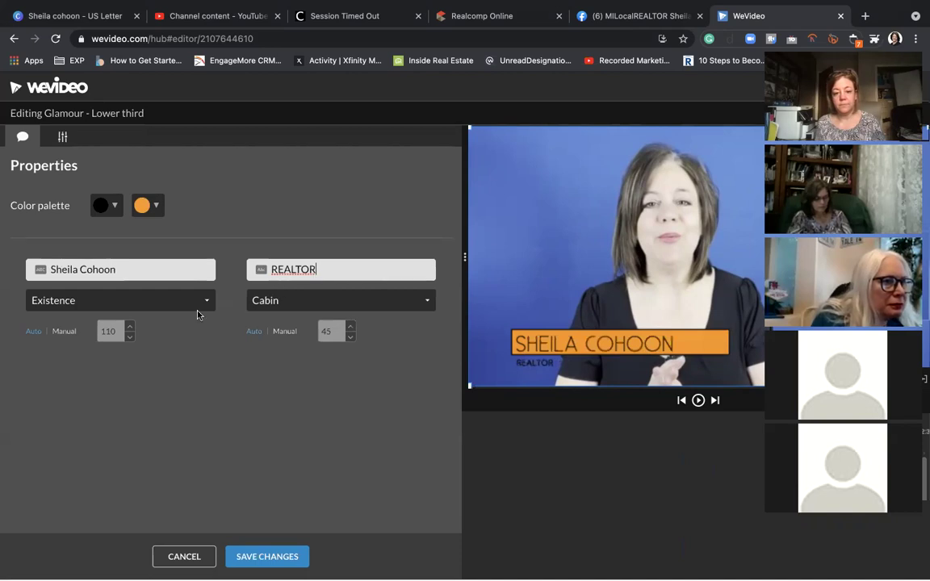
Set the font of the primary text to Lato Bold.
click(130, 303)
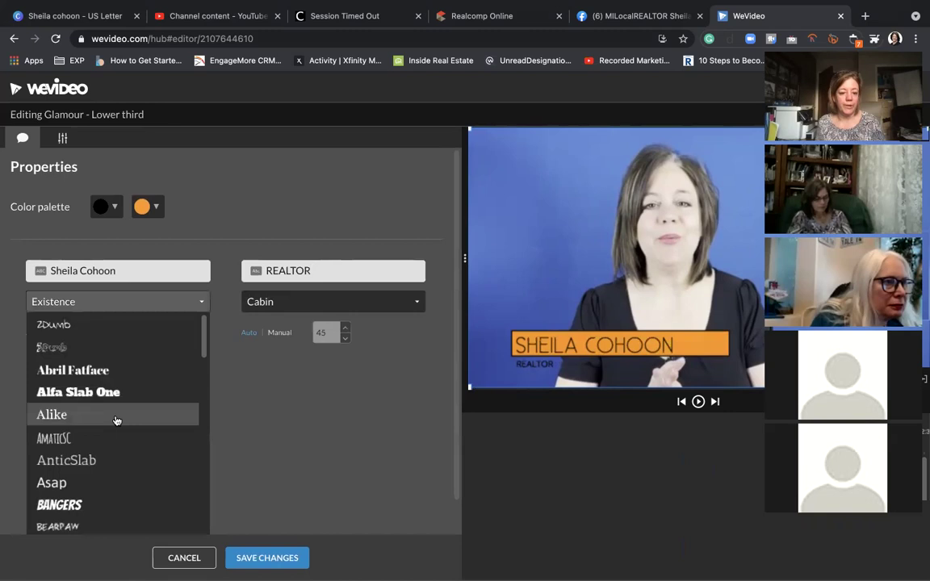
scroll(116, 421, down, 10)
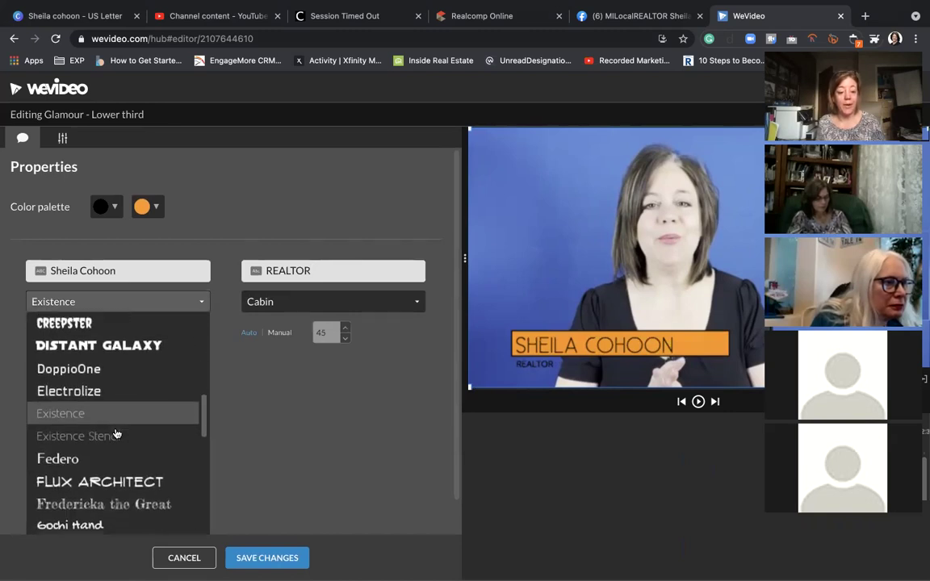
scroll(114, 432, down, 5)
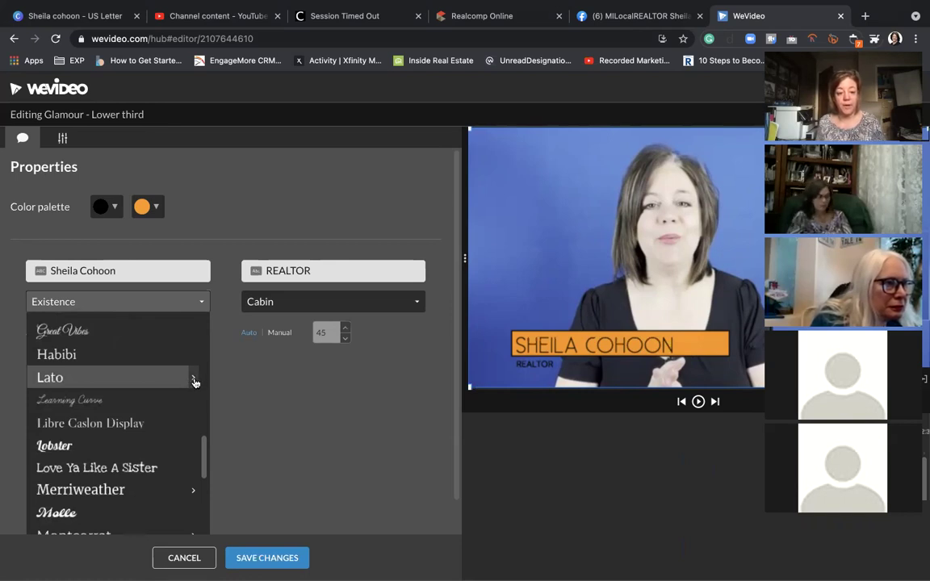
click(216, 378)
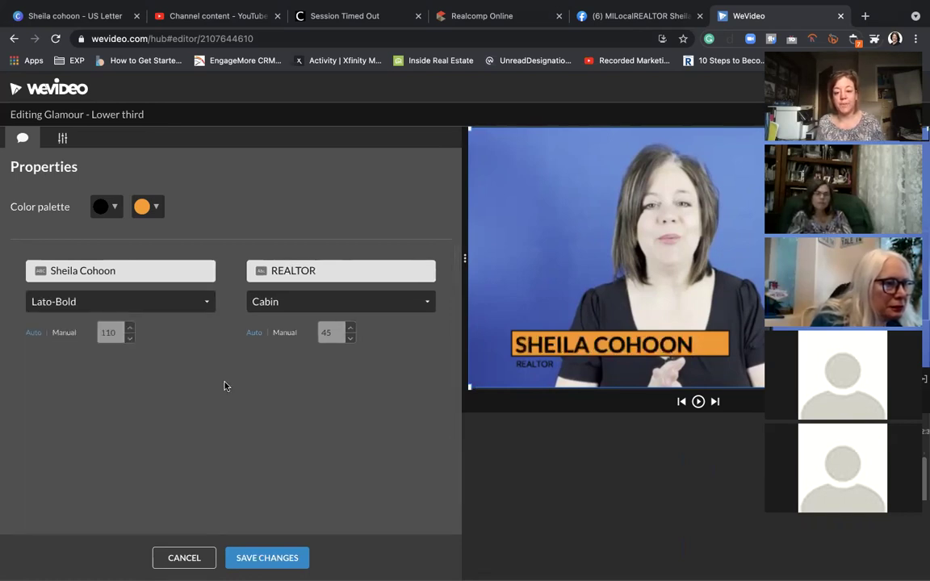
Set the font of the secondary text to Lato Bold.
click(286, 309)
scroll(307, 454, down, 10)
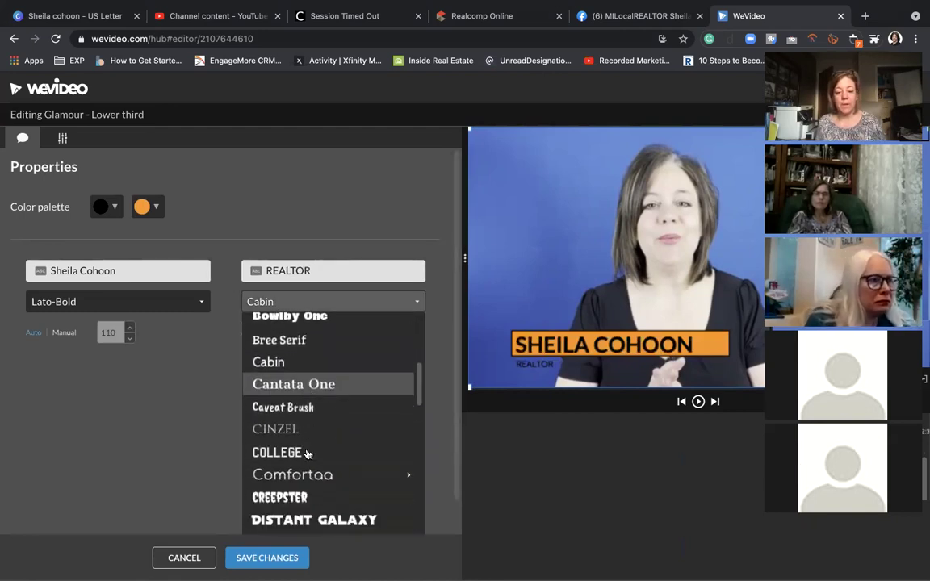
scroll(307, 454, down, 5)
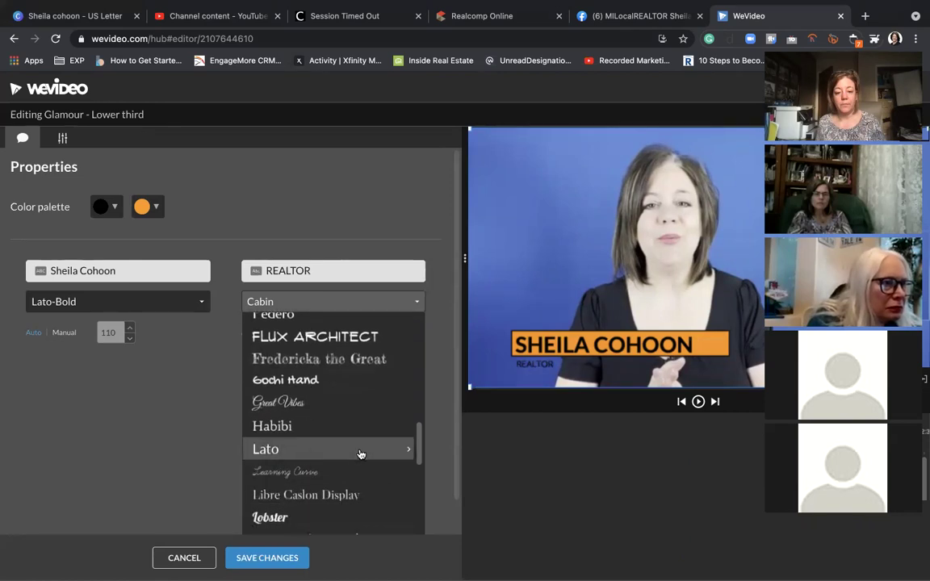
mouse_move(405, 452)
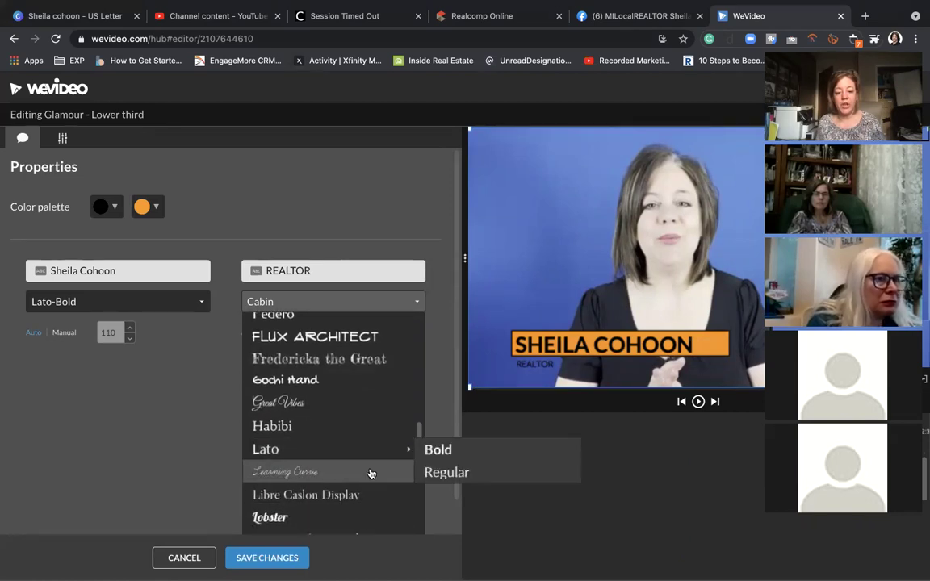
click(438, 450)
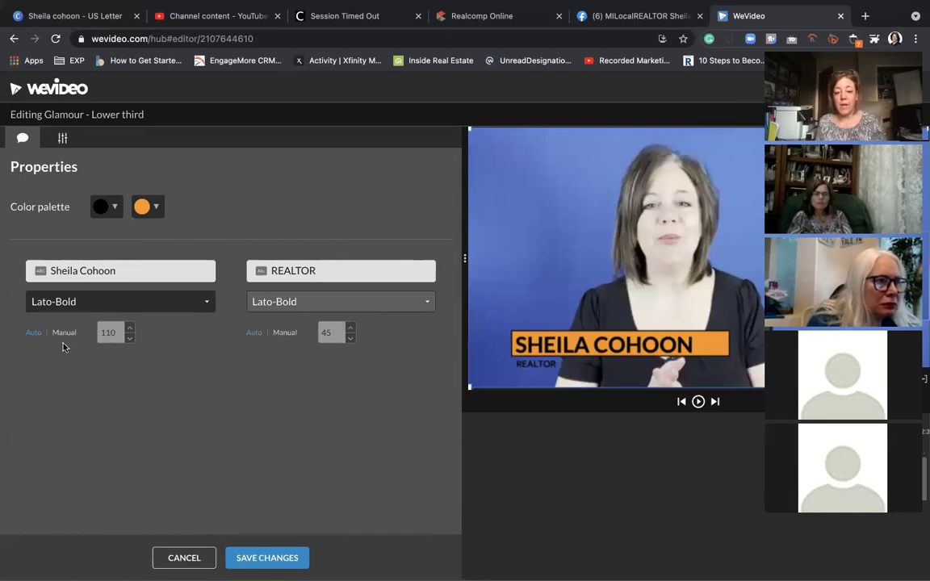
Switch the secondary text to manual sizing and set its size to 58.
click(282, 335)
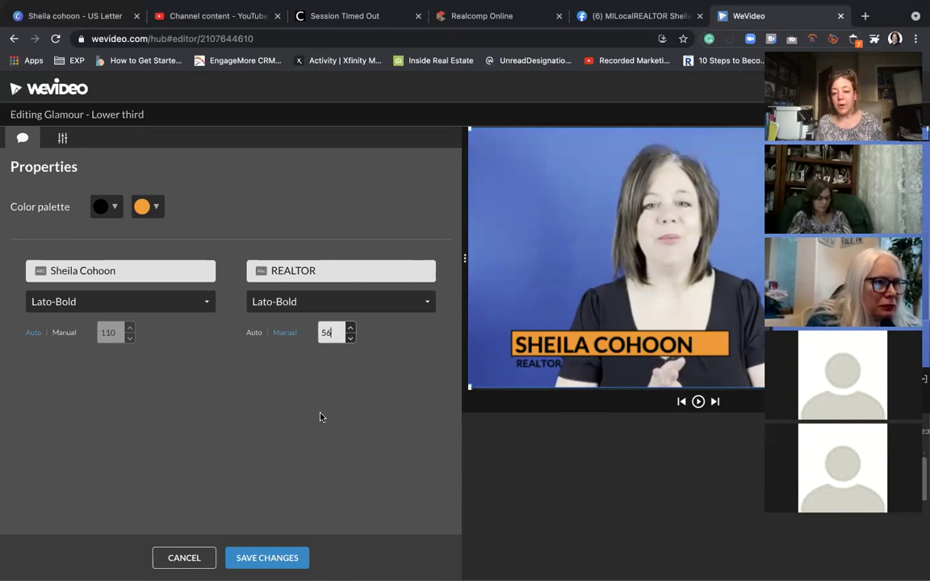
click(349, 328)
click(349, 328)
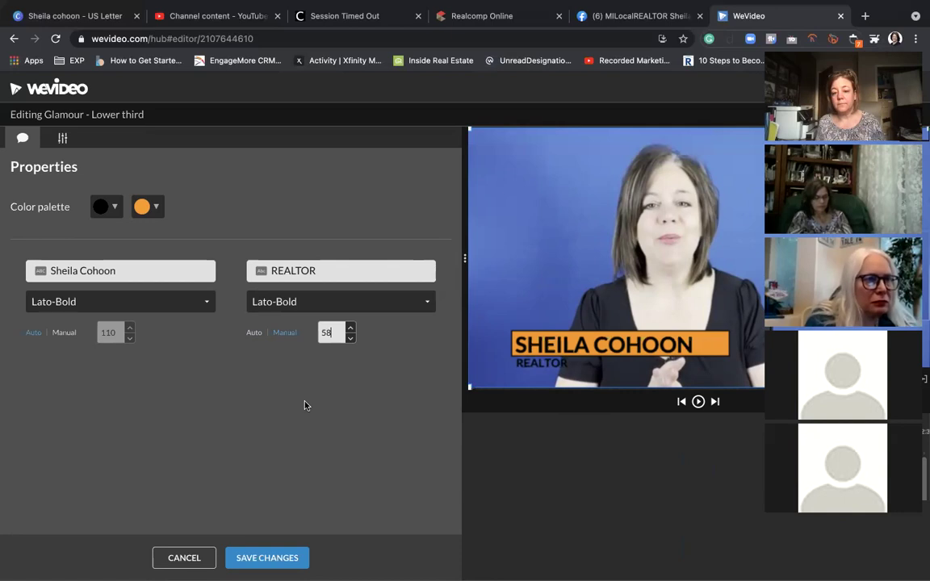
Try a white bar on the lower third, and switch the color palette to white text on a black bar.
click(155, 209)
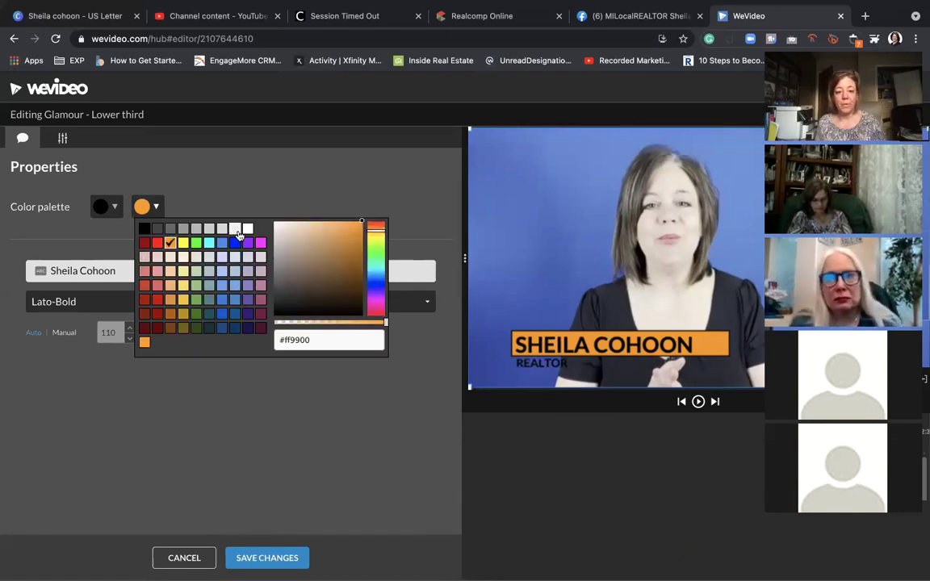
click(247, 230)
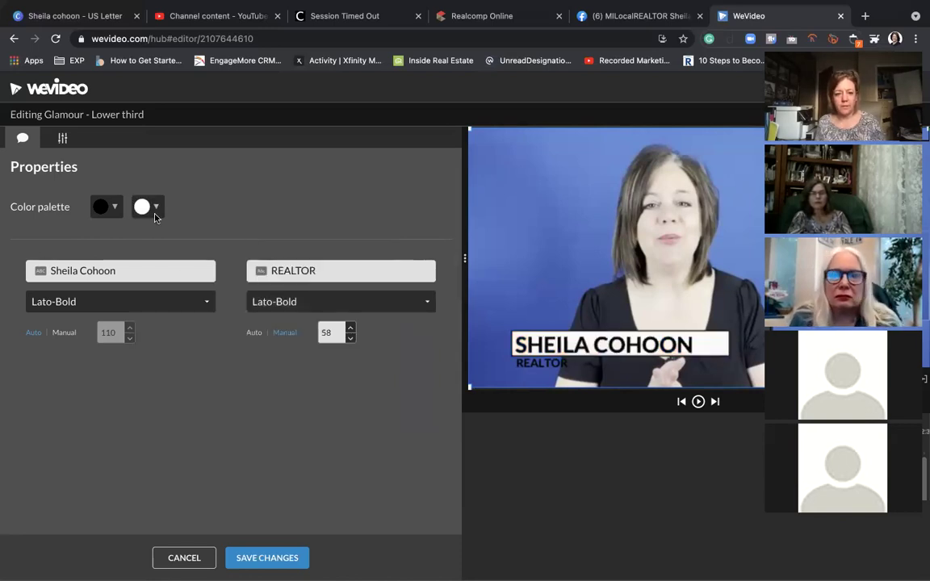
click(105, 206)
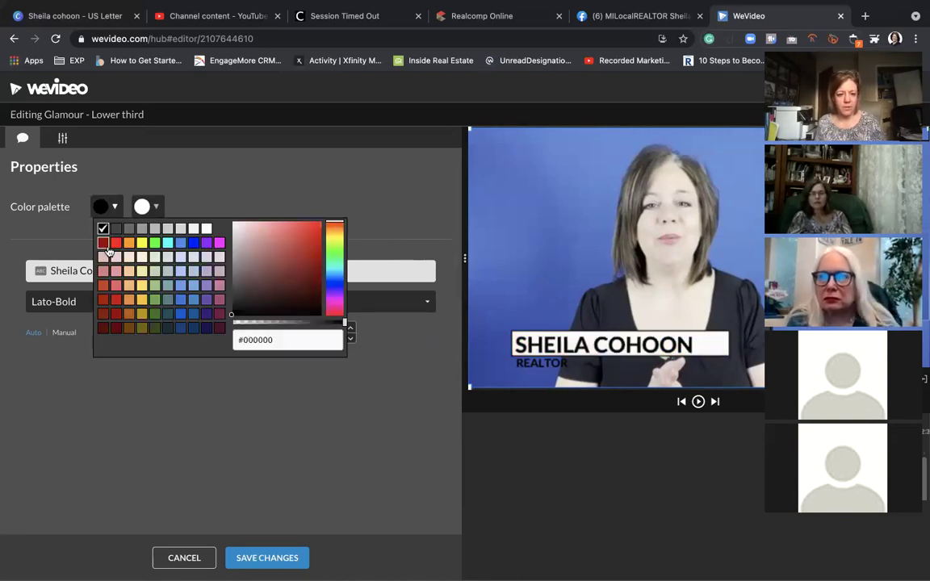
click(206, 230)
click(147, 207)
click(145, 230)
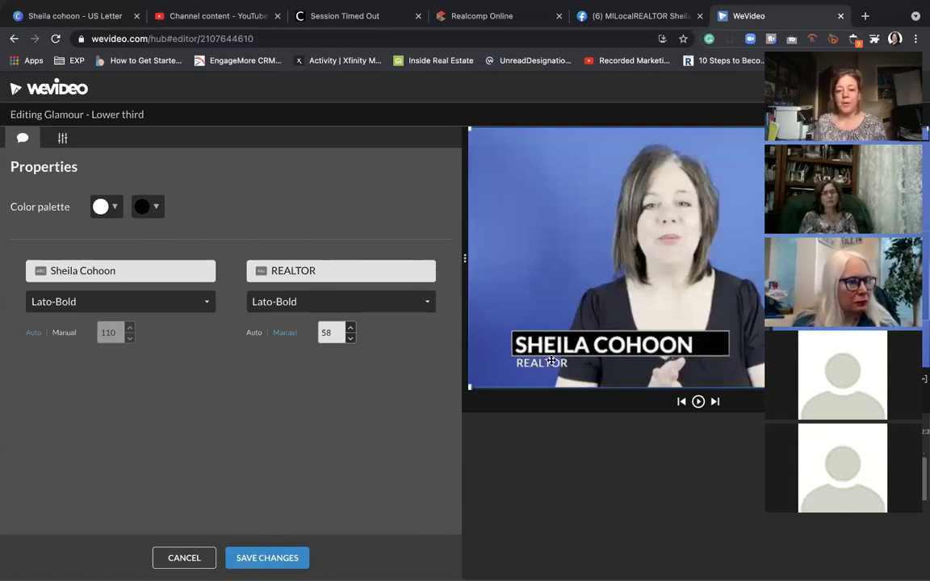
Scale the lower third to 0.98, move it to about x -149, y 83, and save the changes.
click(63, 141)
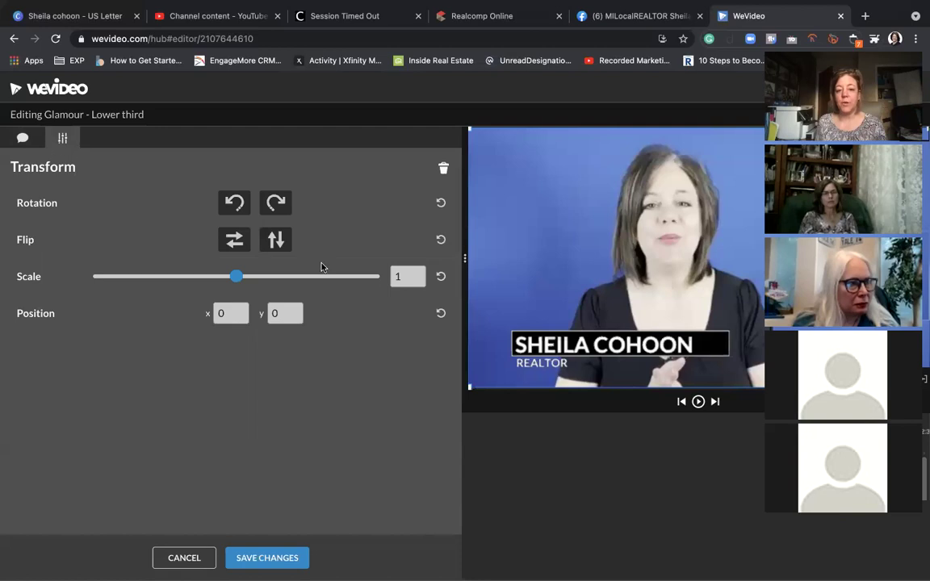
mouse_move(242, 279)
mouse_down()
mouse_move(255, 277)
mouse_move(219, 279)
mouse_move(261, 281)
mouse_move(232, 283)
mouse_up()
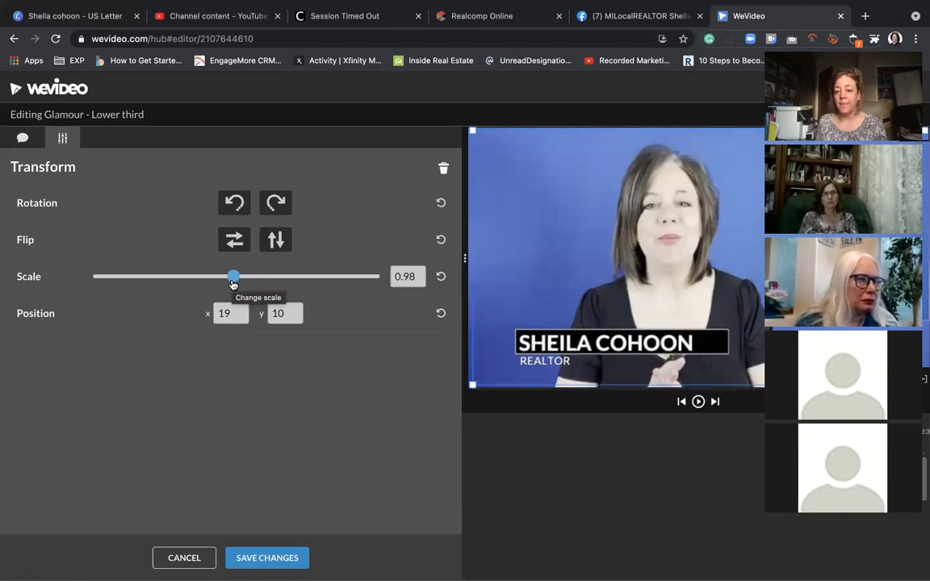
drag(517, 308, 509, 363)
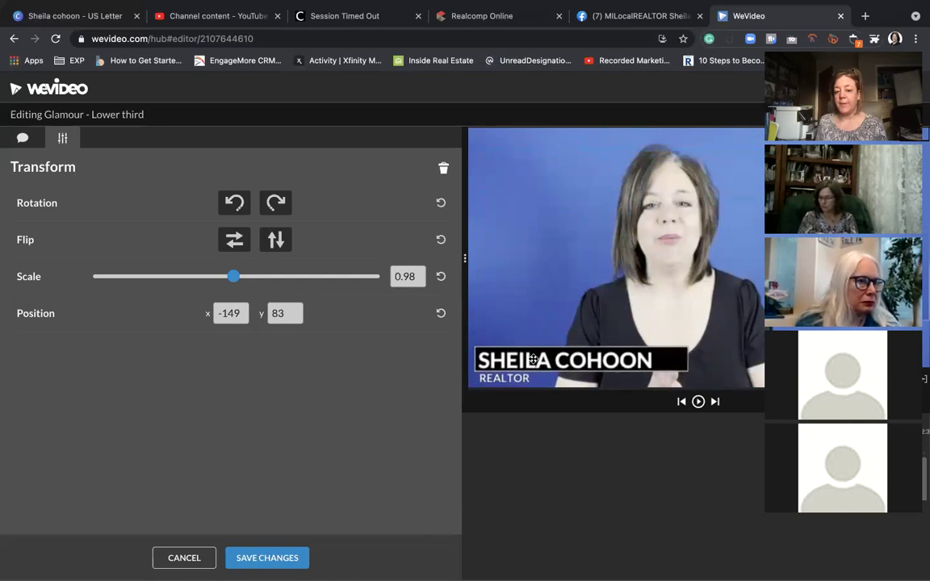
click(271, 557)
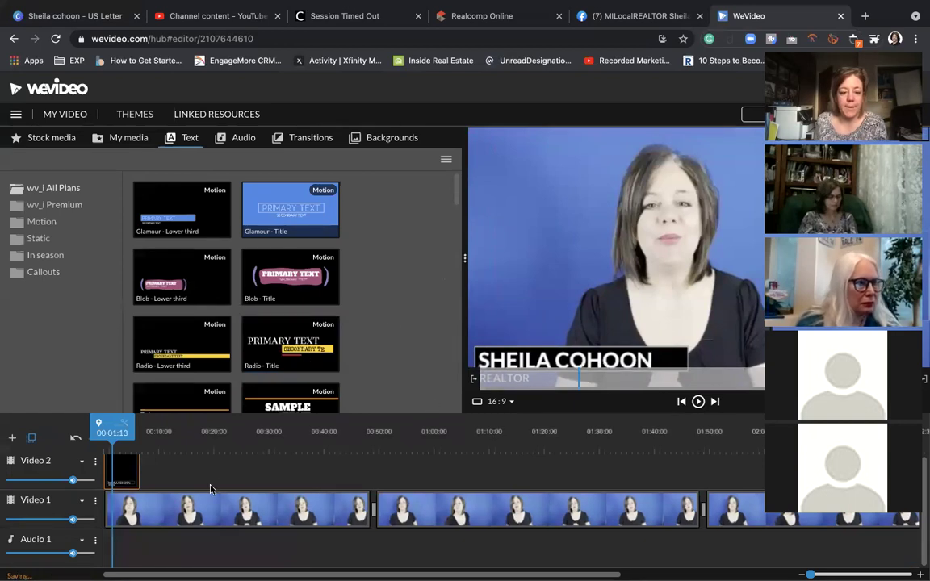
Leave the current project and start a new horizontal 16:9 video from scratch.
key(ctrl+z)
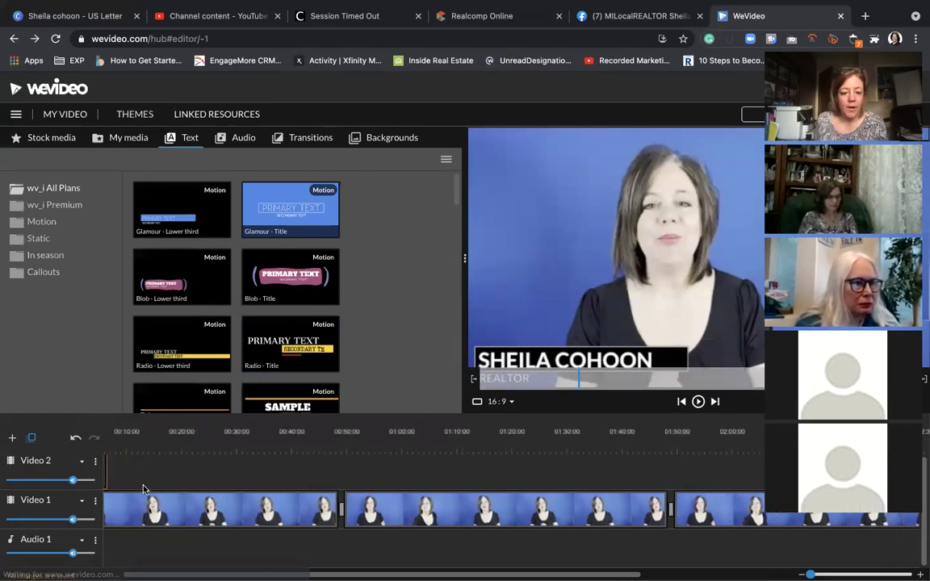
key(super+h)
key(super+Tab)
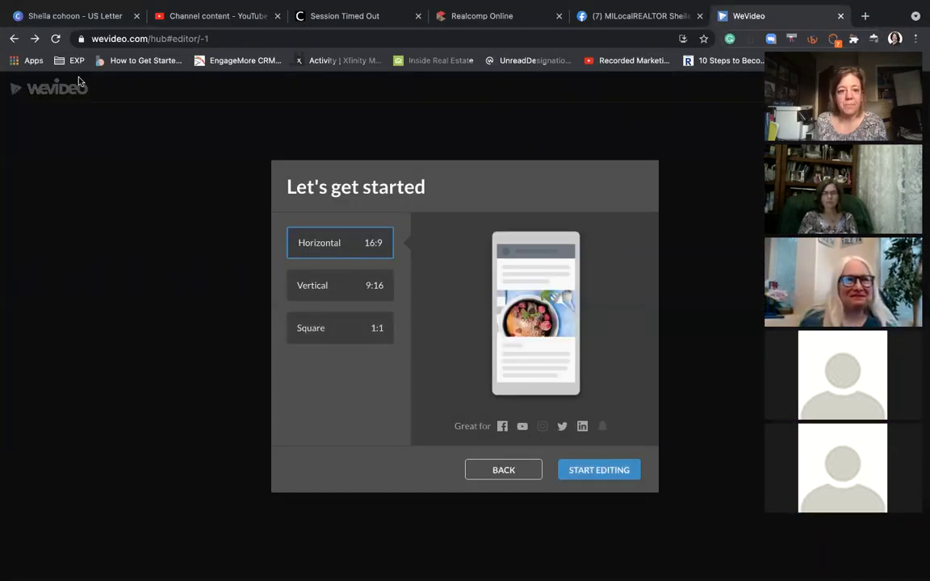
click(15, 38)
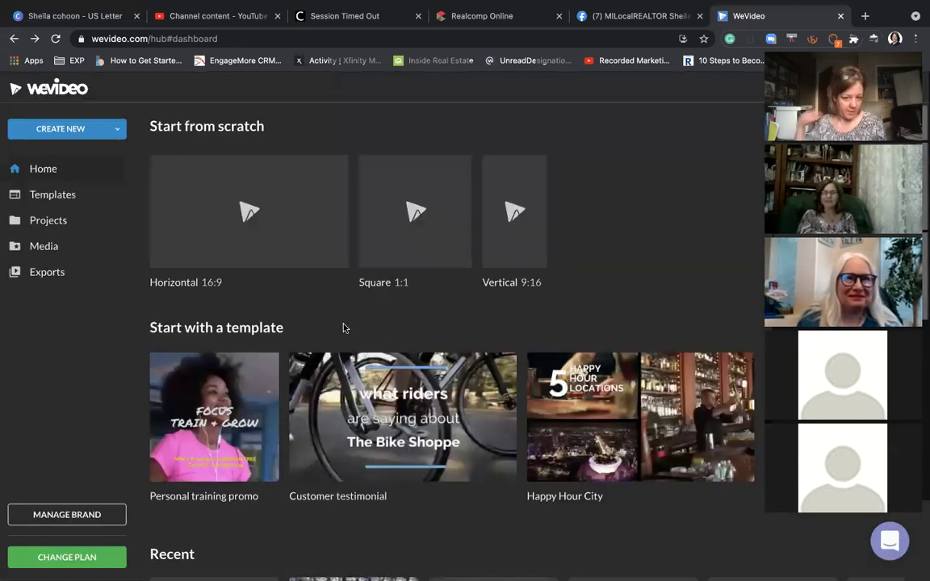
click(270, 212)
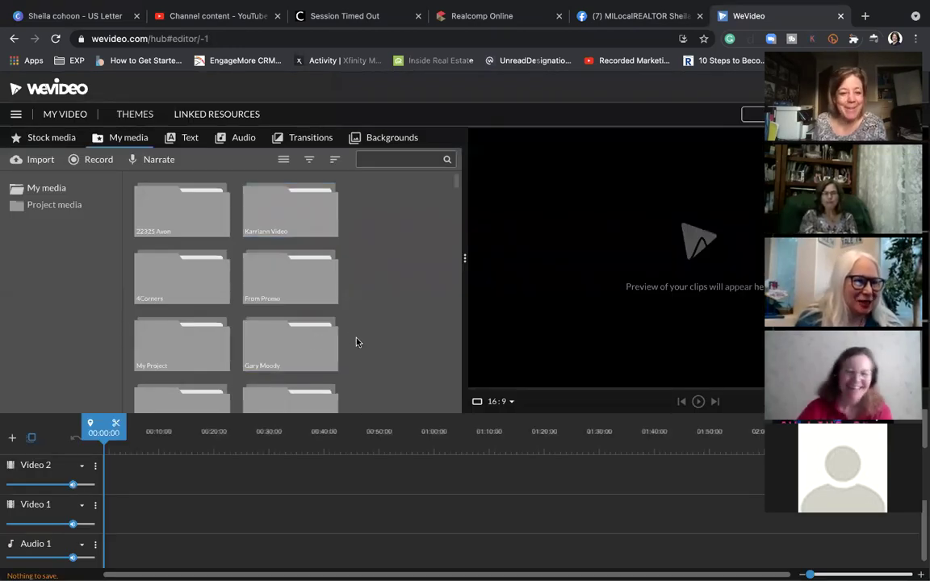
Place the 01:05:00 clip DJI_20210308_095241_357 from the media library on the Video 1 track three times in a row.
scroll(353, 341, down, 5)
scroll(356, 343, down, 10)
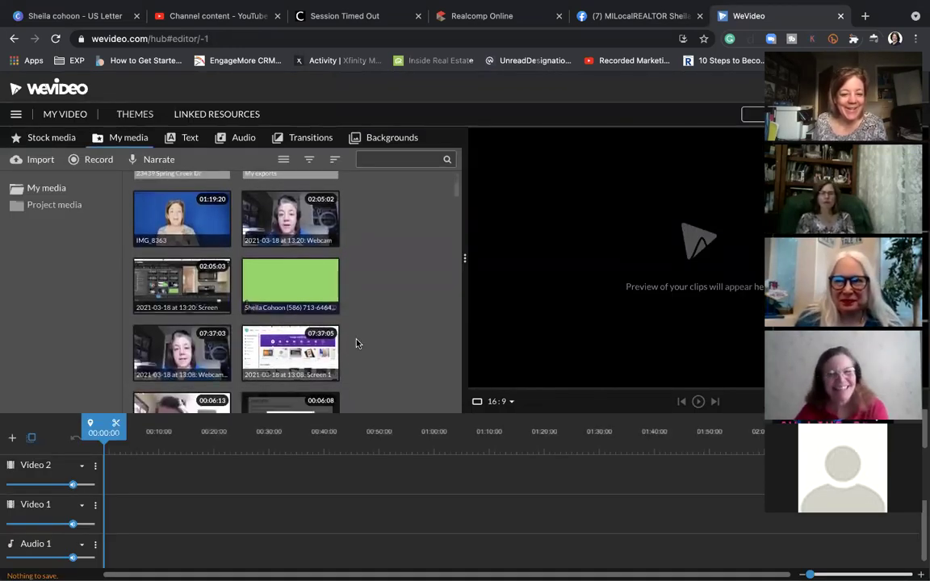
scroll(356, 343, down, 12)
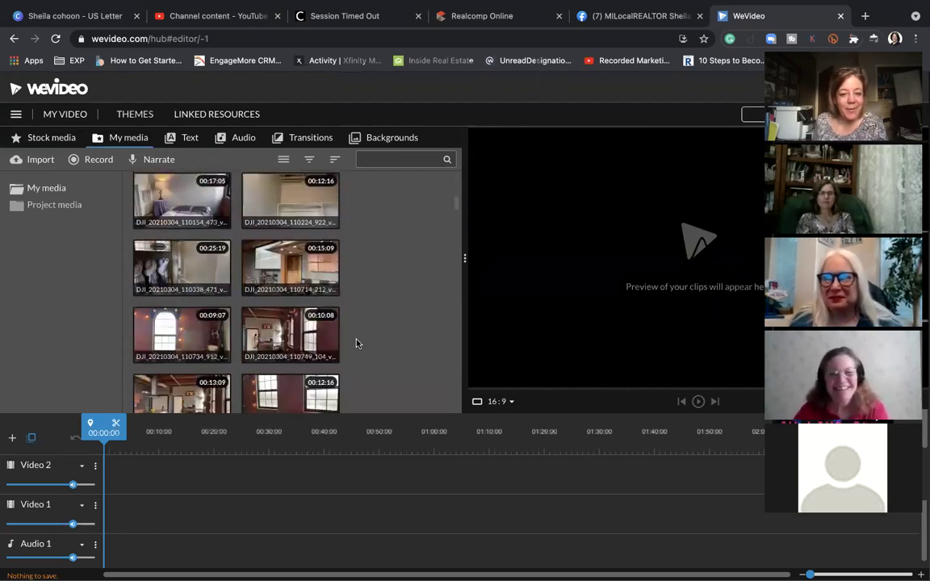
scroll(355, 343, down, 2)
scroll(356, 343, up, 5)
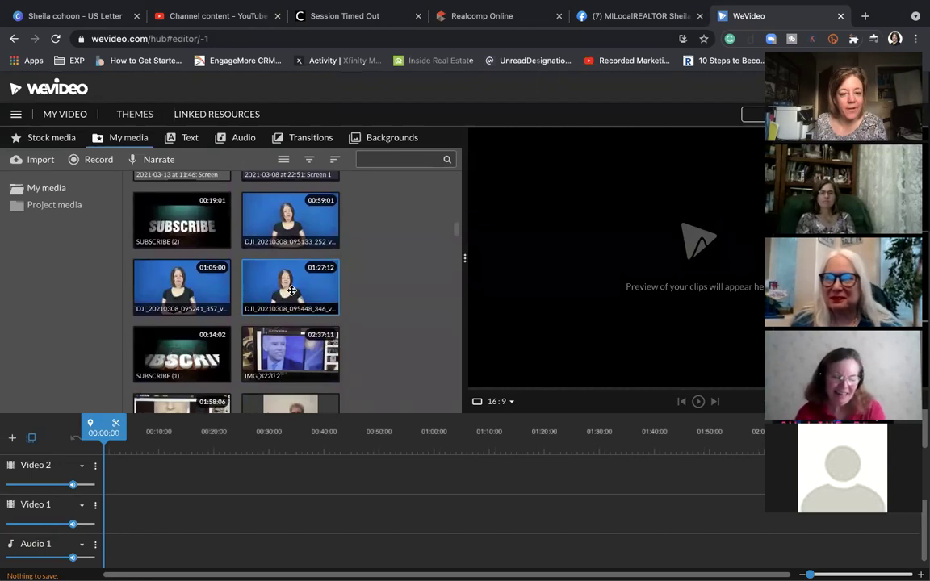
click(184, 284)
drag(183, 349, 122, 512)
drag(178, 313, 485, 514)
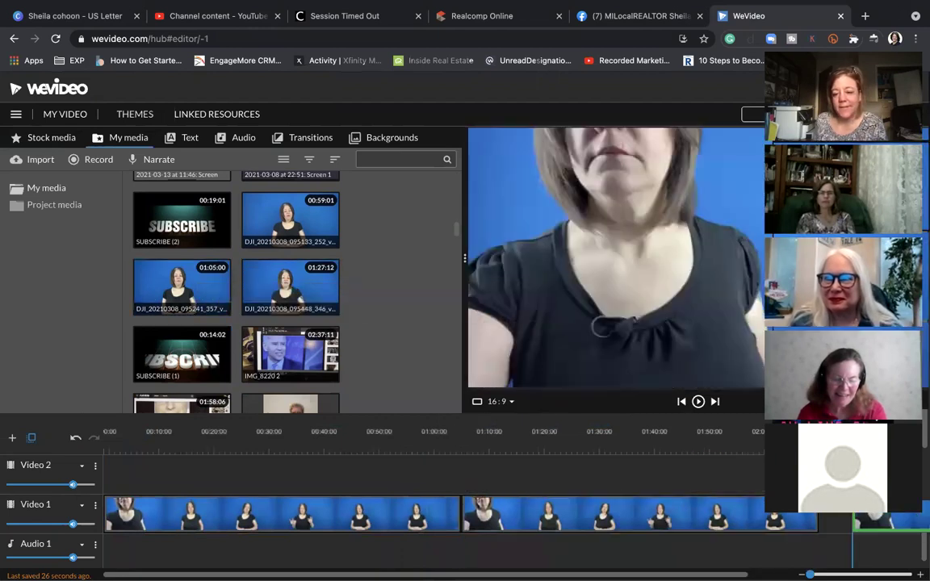
click(424, 466)
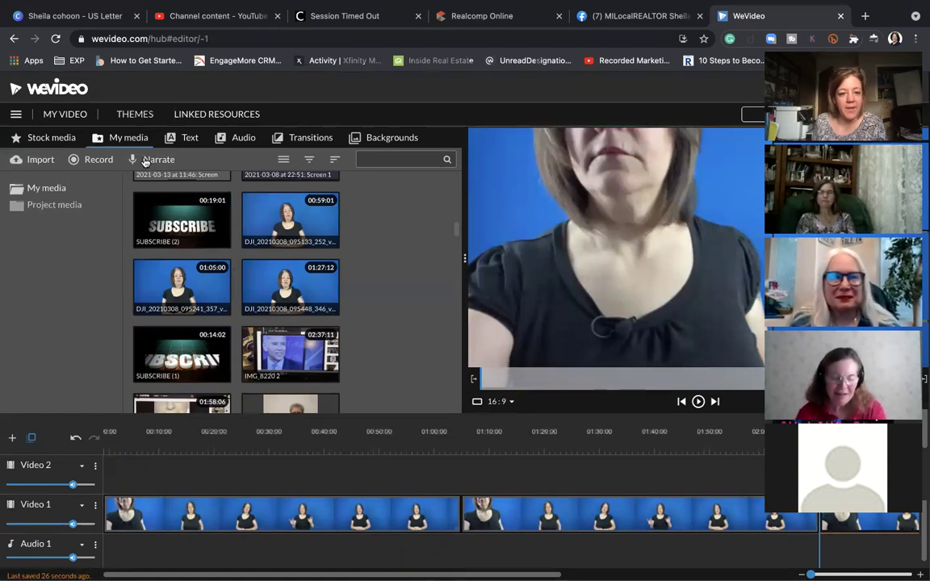
drag(181, 289, 115, 507)
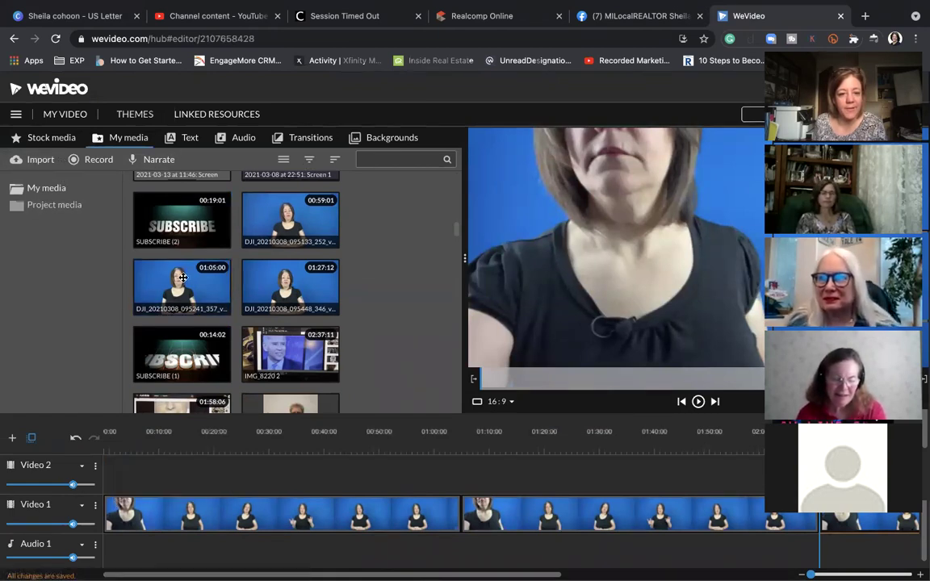
Add Cross blur transitions between the clips on the Video 1 track.
click(284, 140)
mouse_move(256, 187)
mouse_down()
mouse_move(426, 546)
mouse_move(458, 516)
mouse_up()
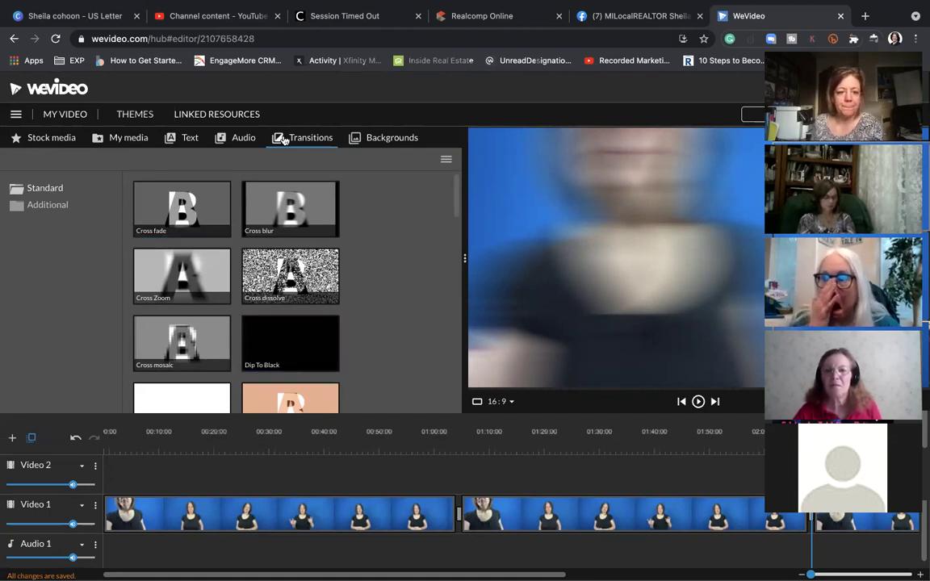
Place the Glamour - Lower third title at the start of the Video 2 track, and check its transform settings without saving changes.
click(190, 137)
drag(184, 212, 127, 486)
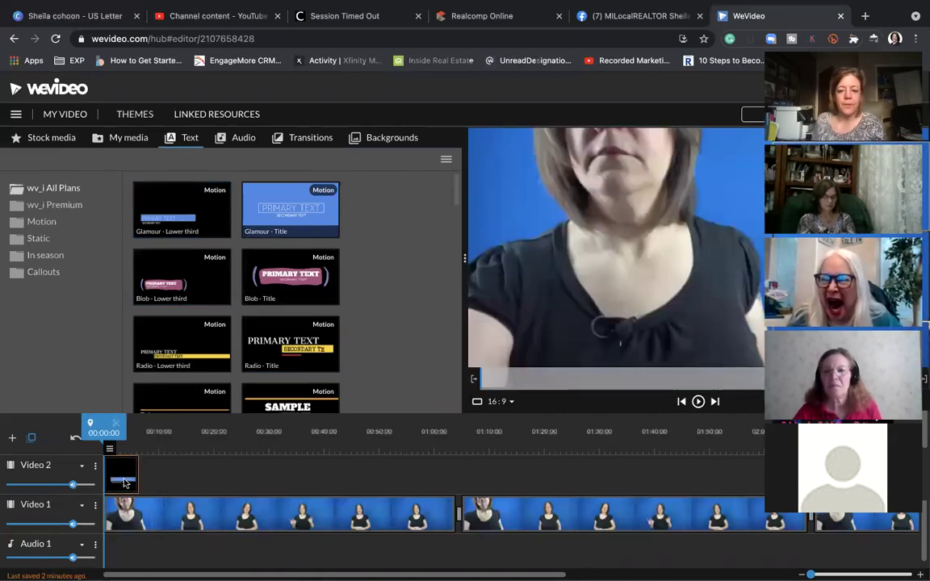
double_click(127, 477)
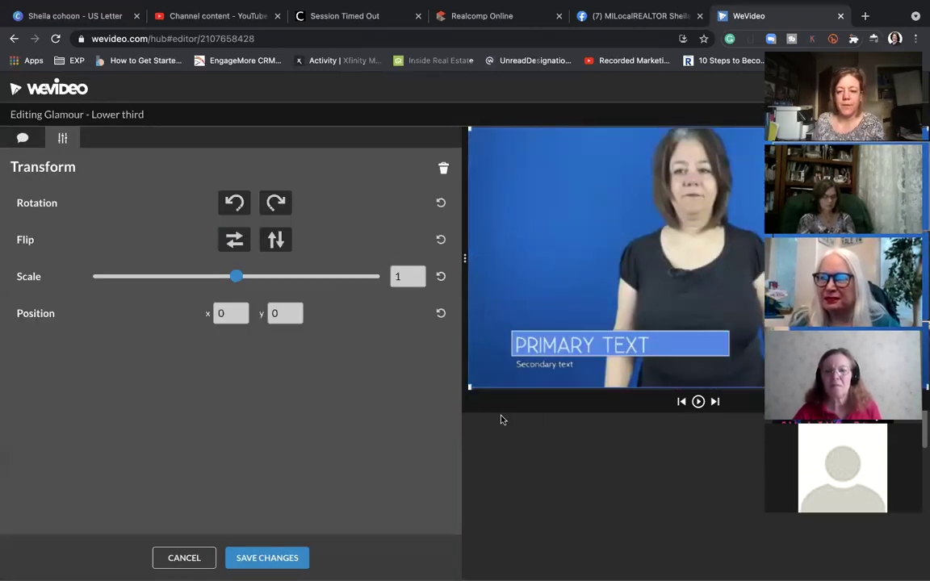
click(183, 558)
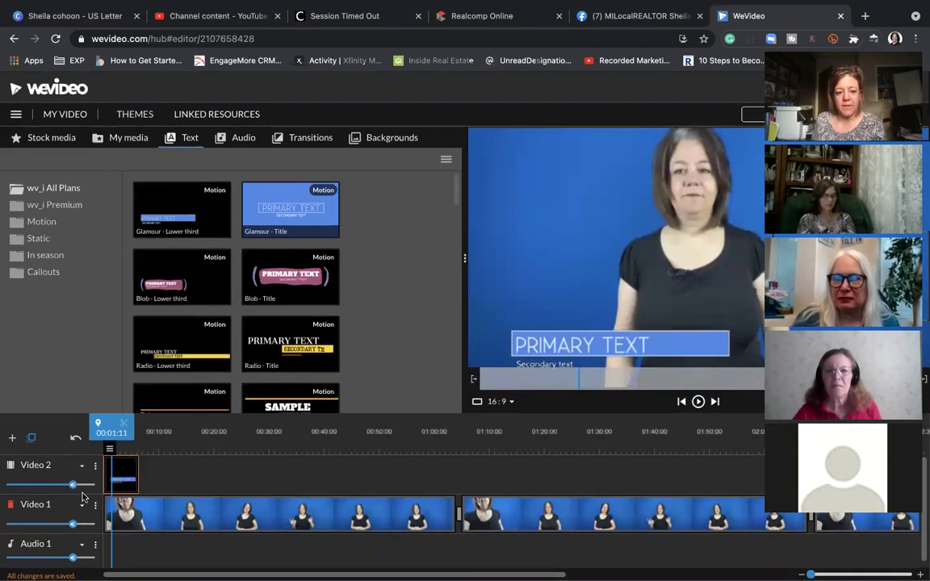
Add another video track to the timeline, keeping the suggested name Video 3.
mouse_move(74, 482)
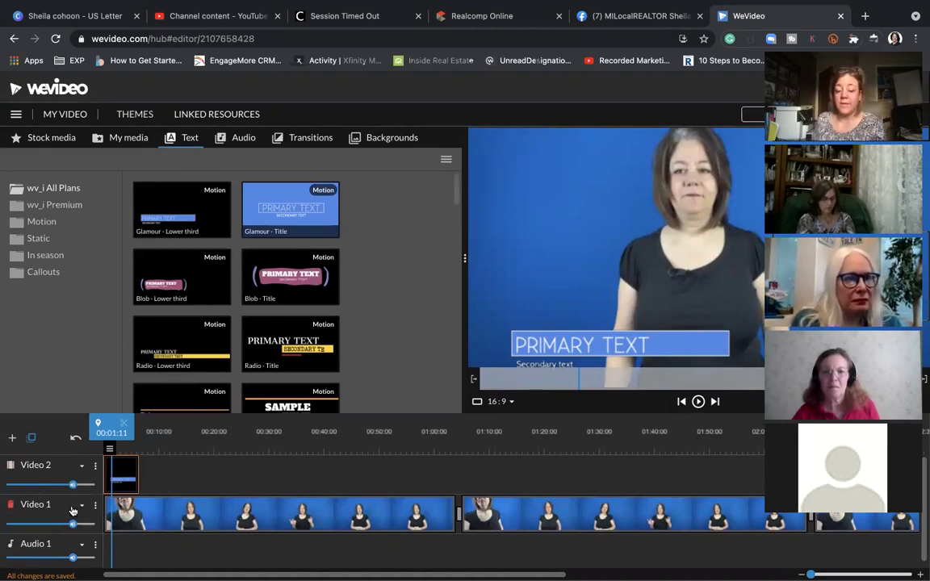
click(12, 439)
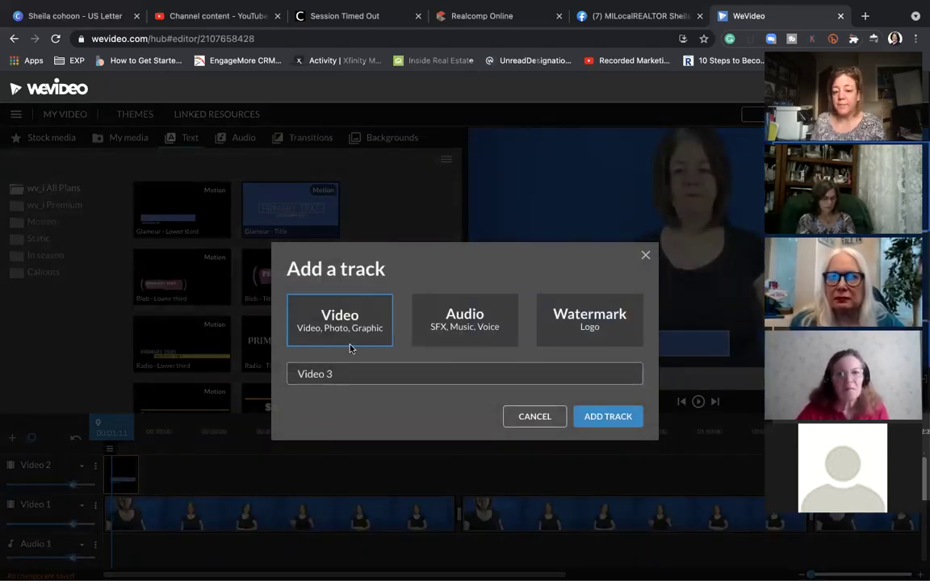
drag(338, 373, 292, 373)
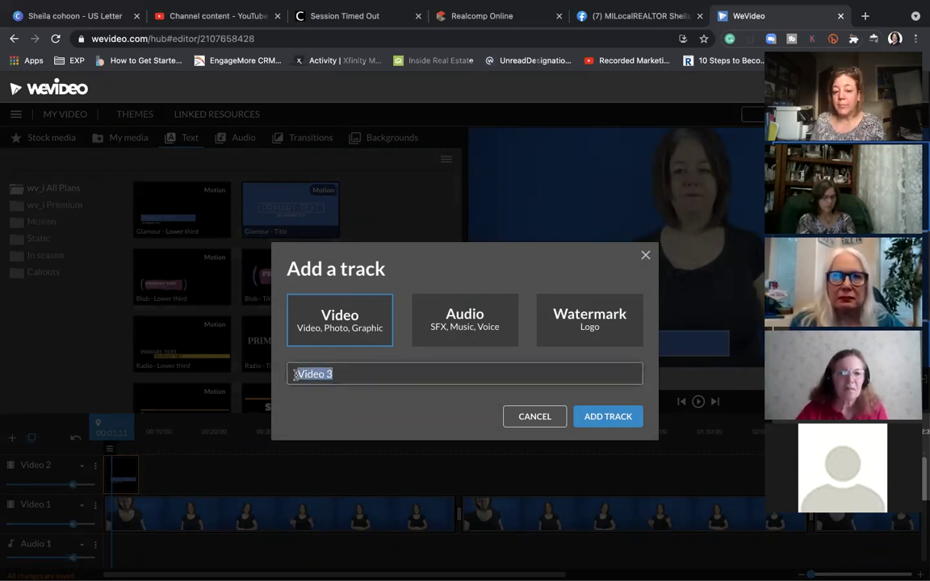
click(604, 417)
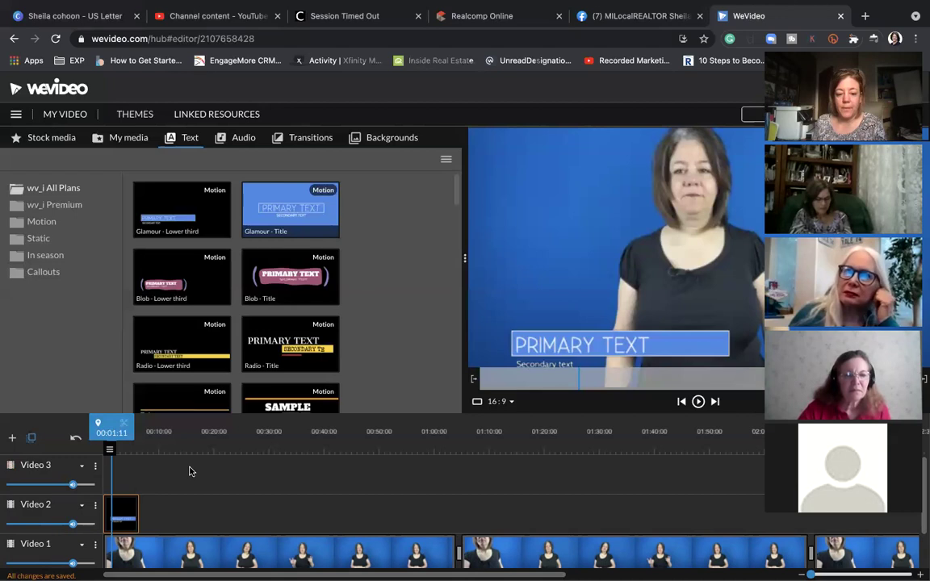
Rename the Video 3 track BROLL and the Video 2 track TEXT LABELS.
drag(50, 464, 4, 469)
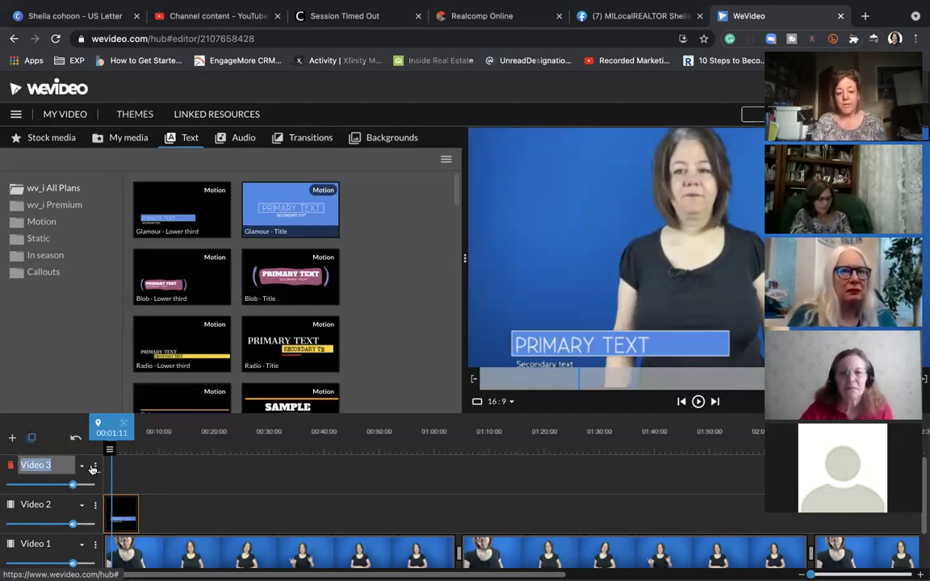
text(BROL)
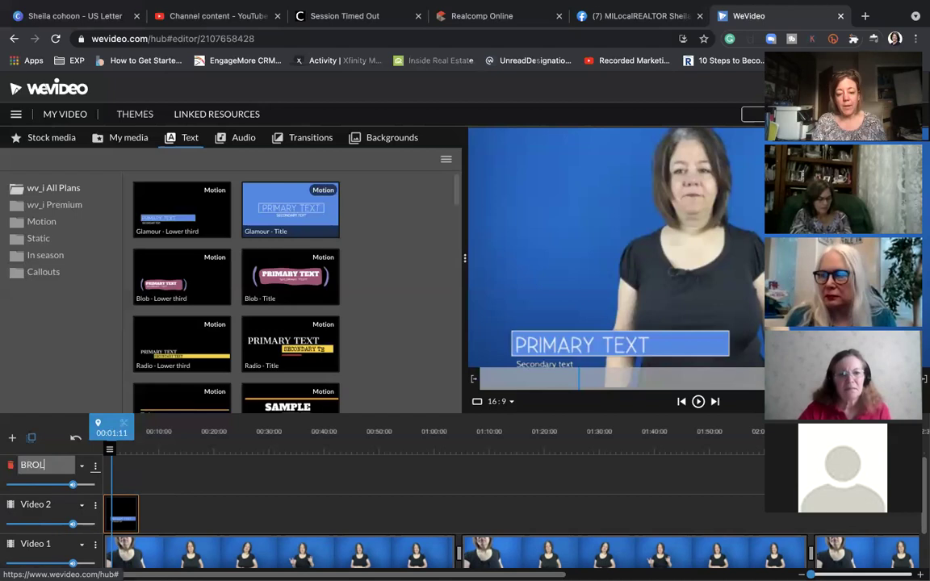
text(L)
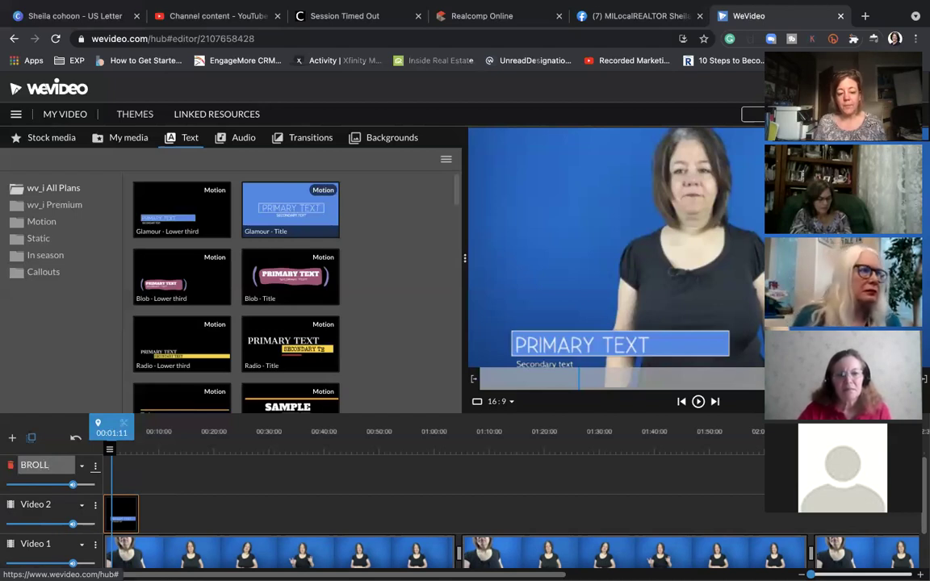
click(50, 503)
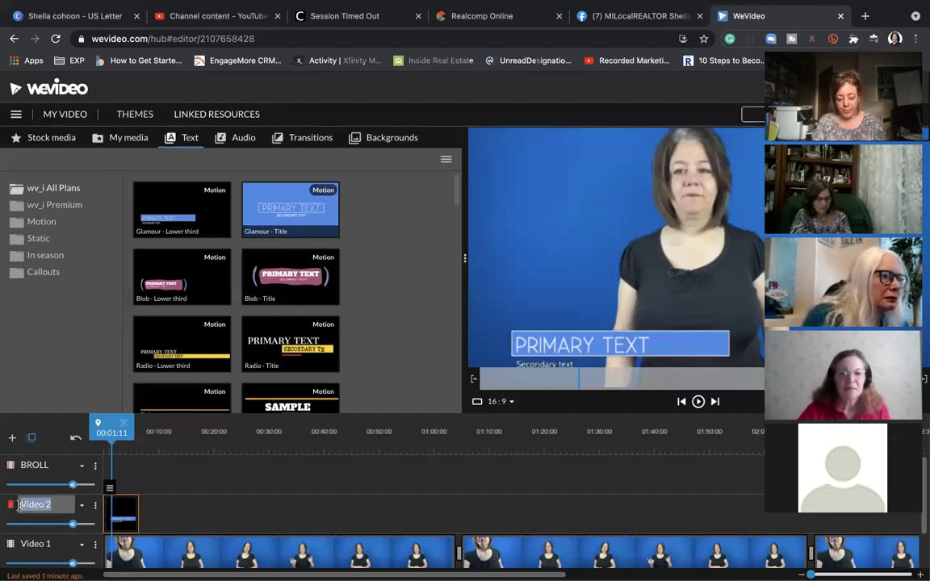
text(TEXT LABELS)
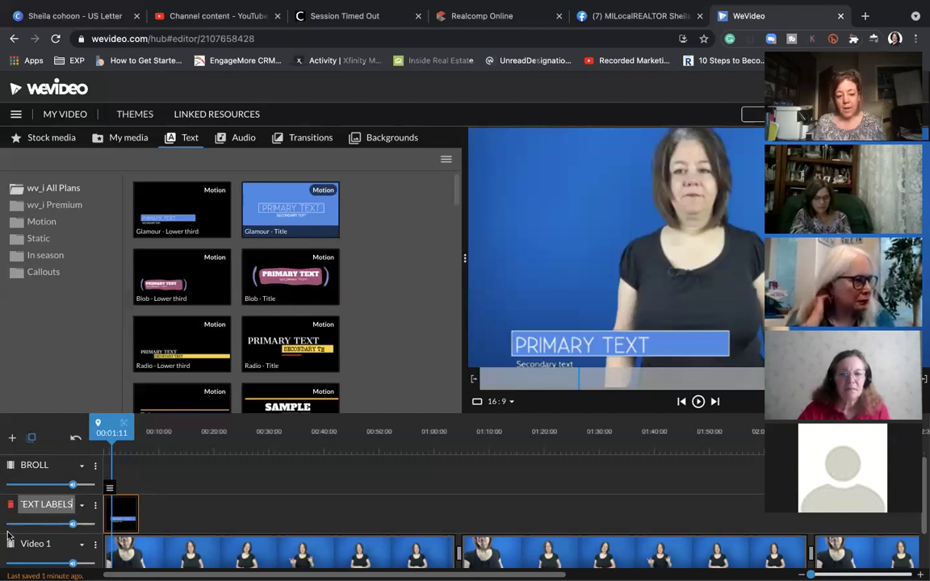
Rename the Video 1 track MAIN FOOTAGE.
click(32, 543)
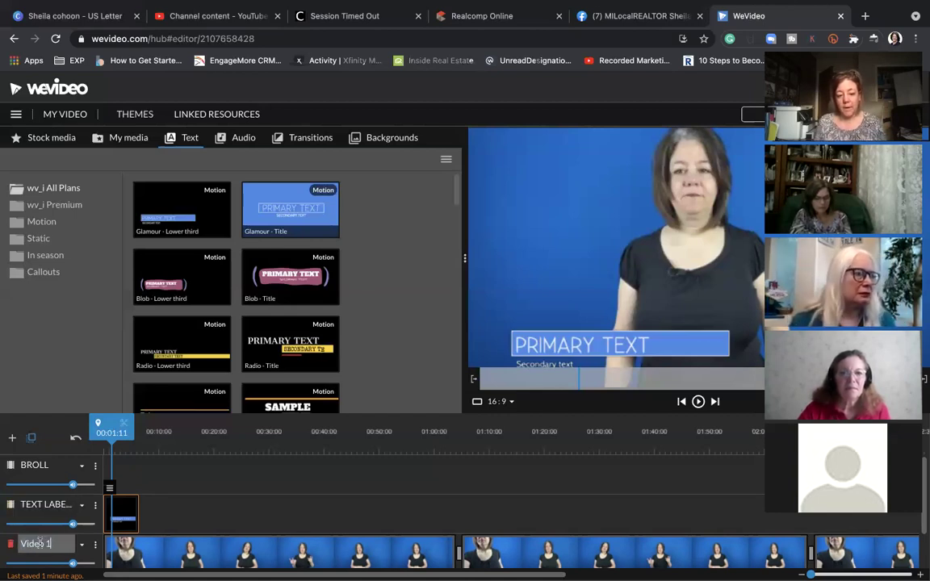
text(MAIL)
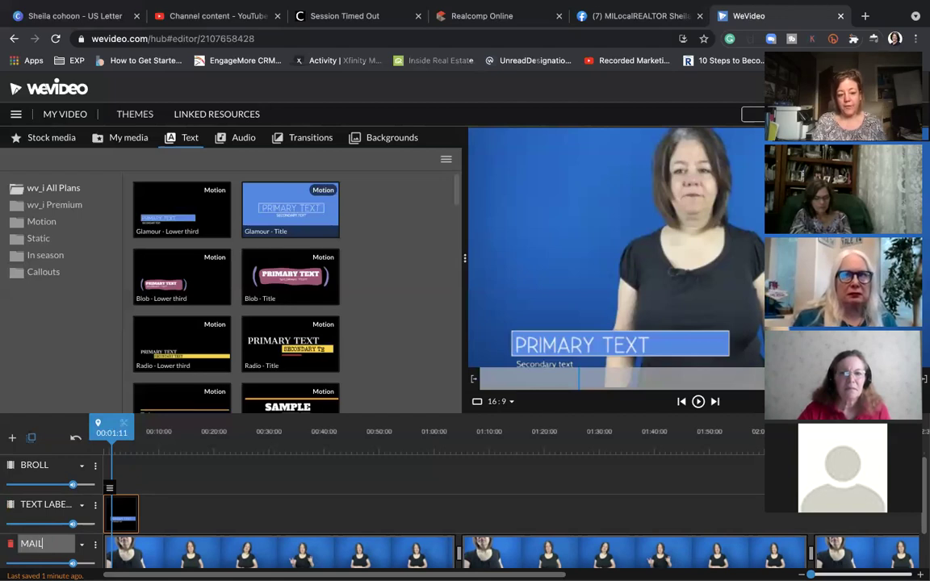
text(AIN FOOTAGE)
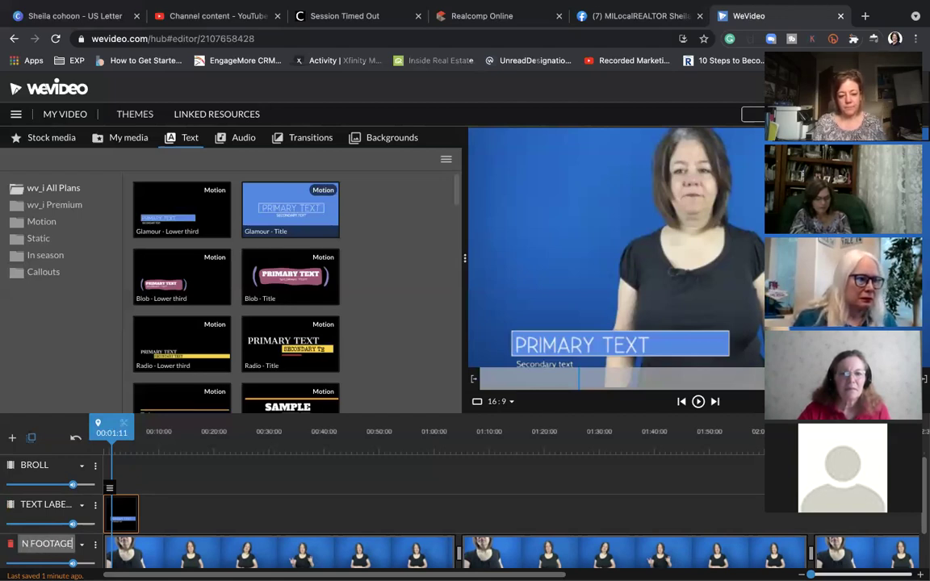
key(Return)
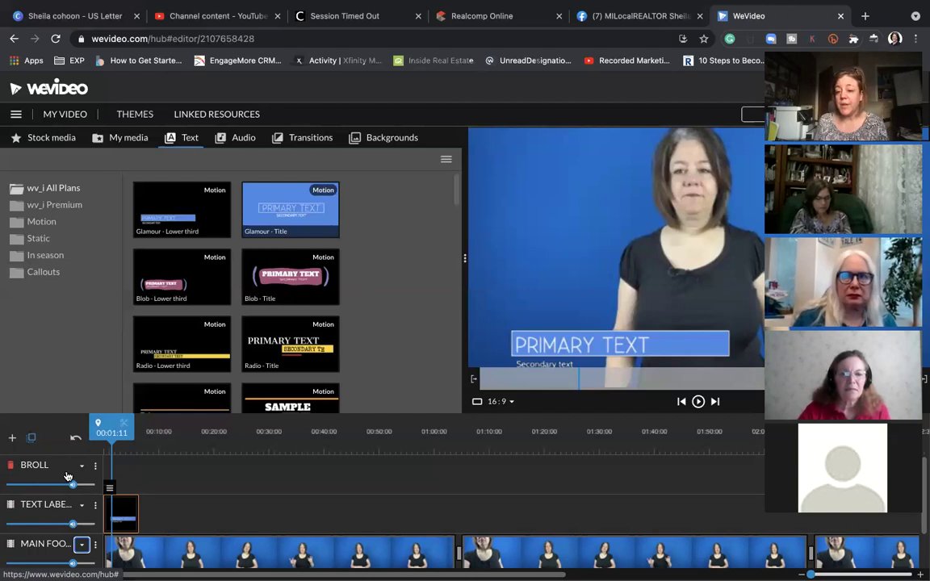
Add another video track named BRAND to the timeline.
click(13, 441)
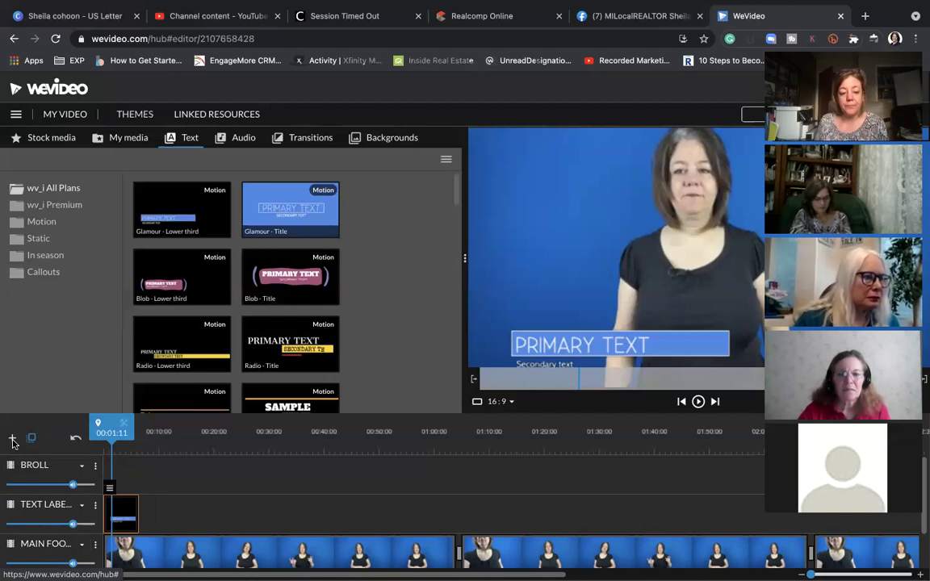
triple_click(370, 372)
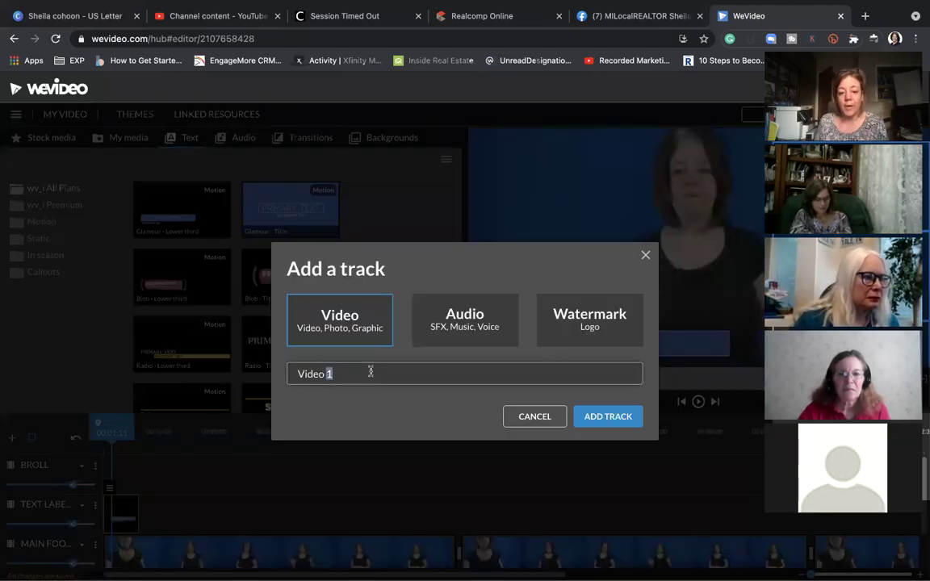
text(BRAND)
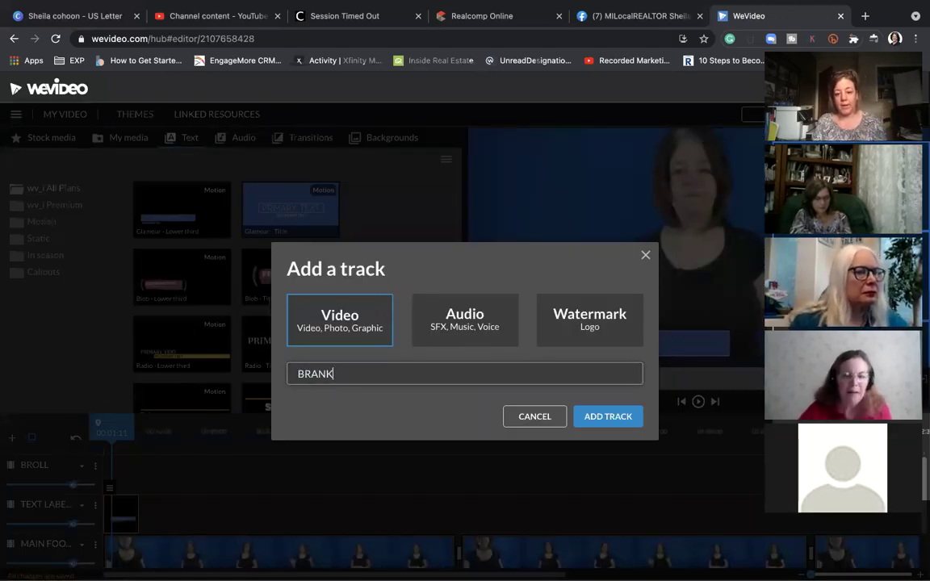
click(608, 416)
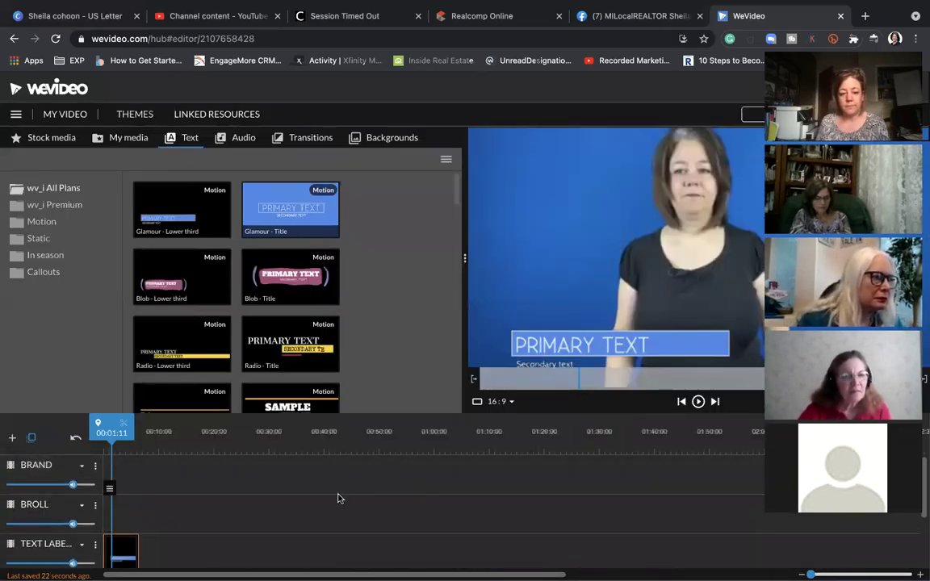
Search the stock media library for LIVING ROOM.
scroll(338, 498, down, 2)
scroll(338, 498, down, 1)
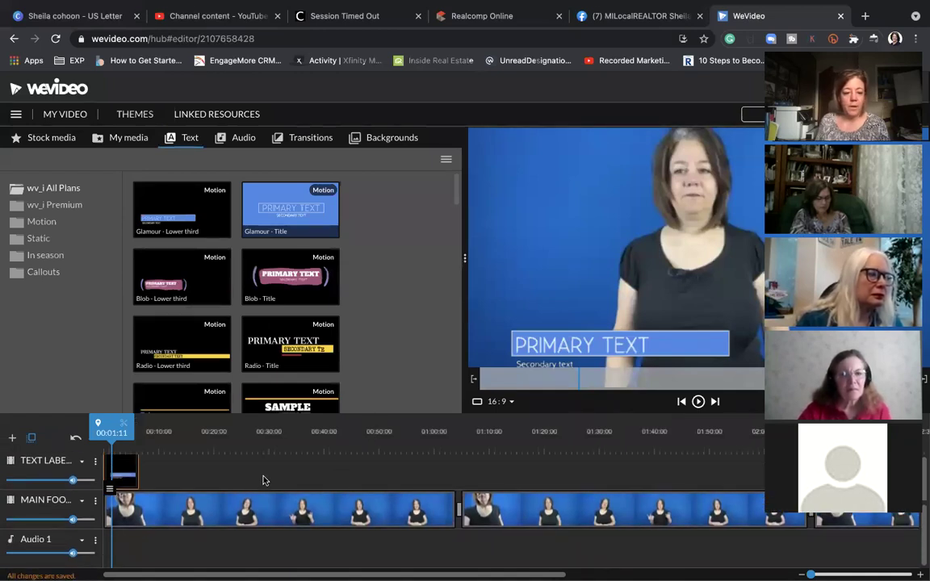
scroll(228, 488, up, 2)
scroll(227, 487, up, 1)
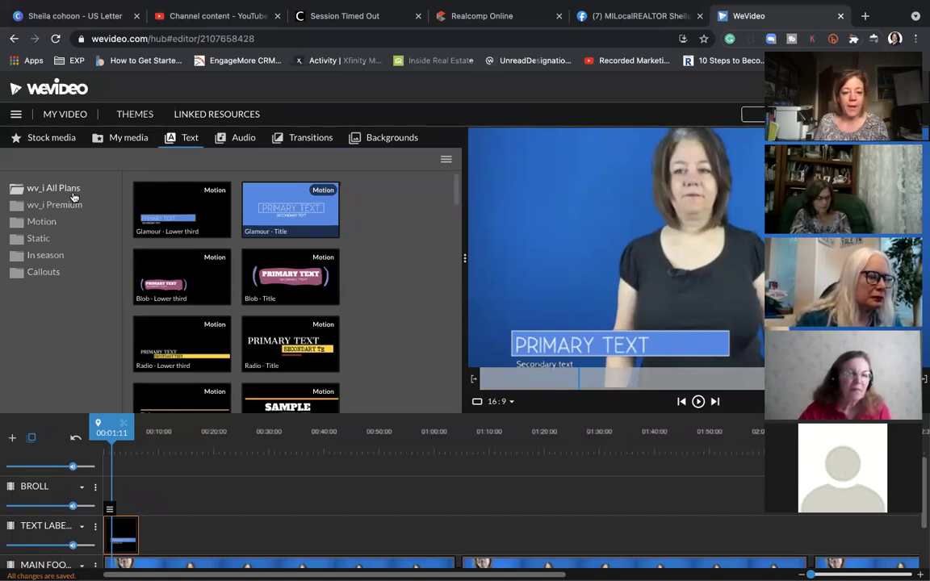
click(53, 139)
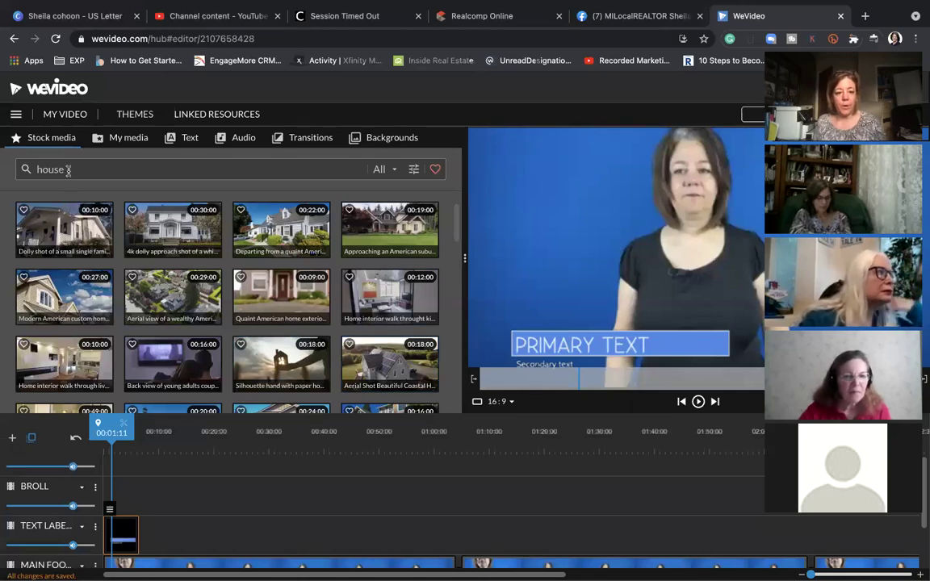
drag(64, 169, 26, 173)
text(LIVING ROOM)
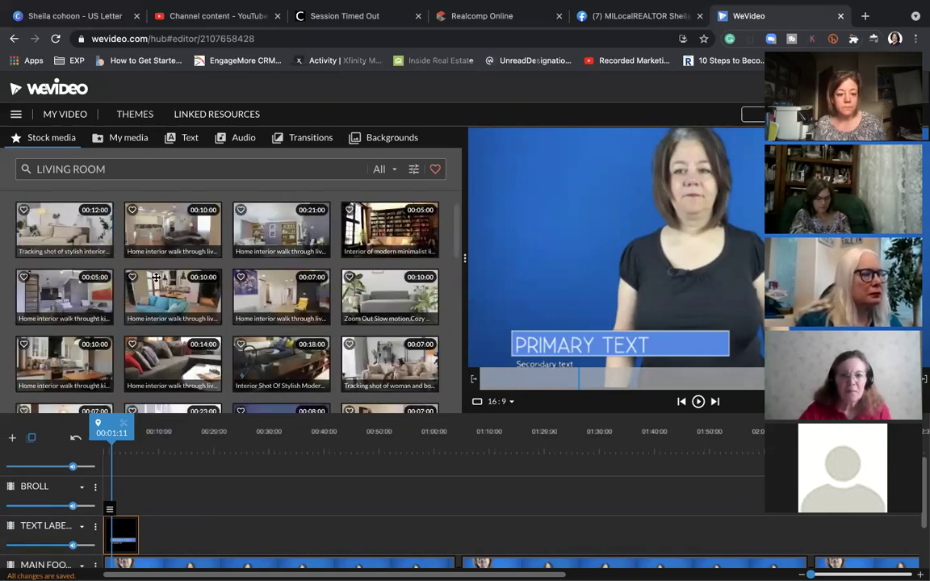
Place the 10-second Zoom Out Slow motion sofa clip at the start of the BROLL track.
drag(385, 286, 122, 490)
key(space)
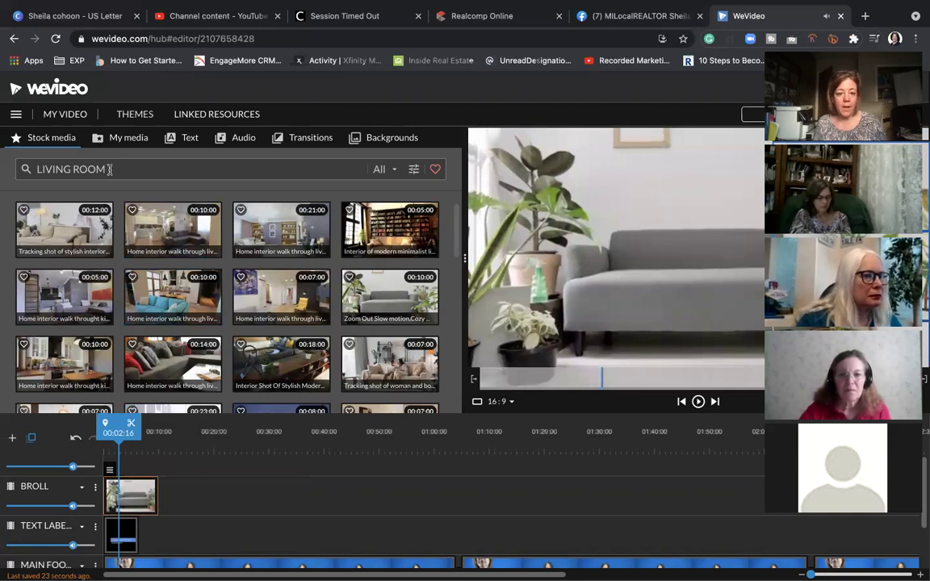
Search the stock media for KITCHEN and place the 19-second luxury kitchen tracking shot on the BROLL track at about 25 seconds.
drag(109, 169, 39, 171)
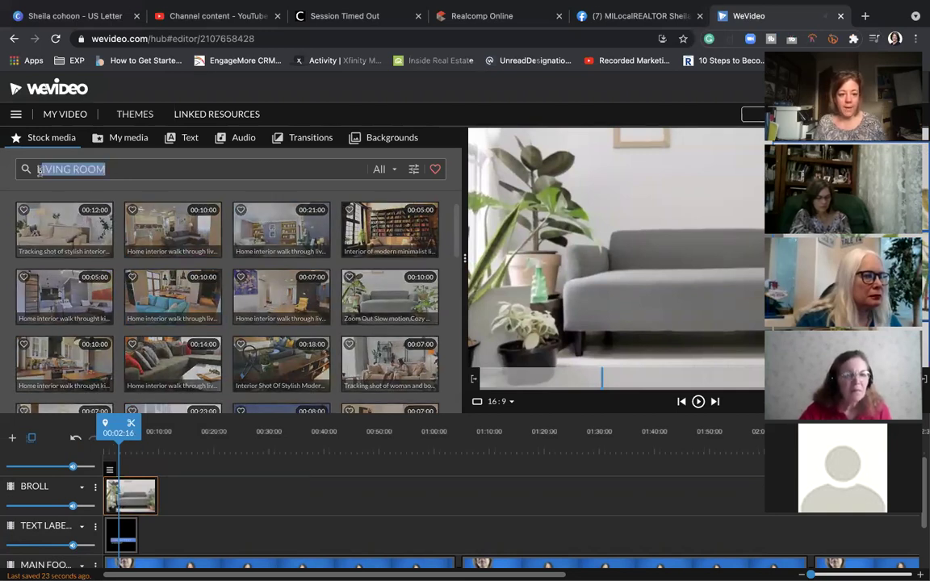
text(KITCHEN)
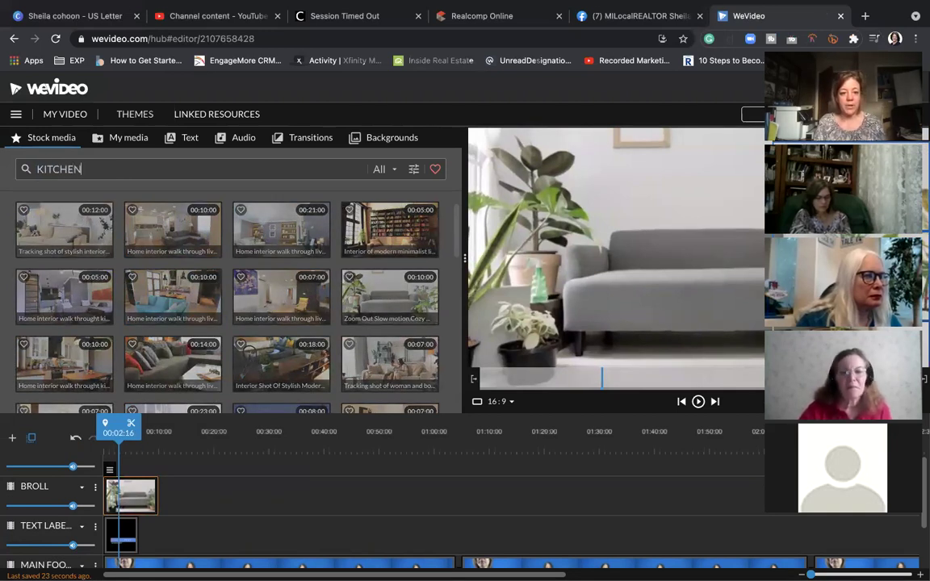
key(Return)
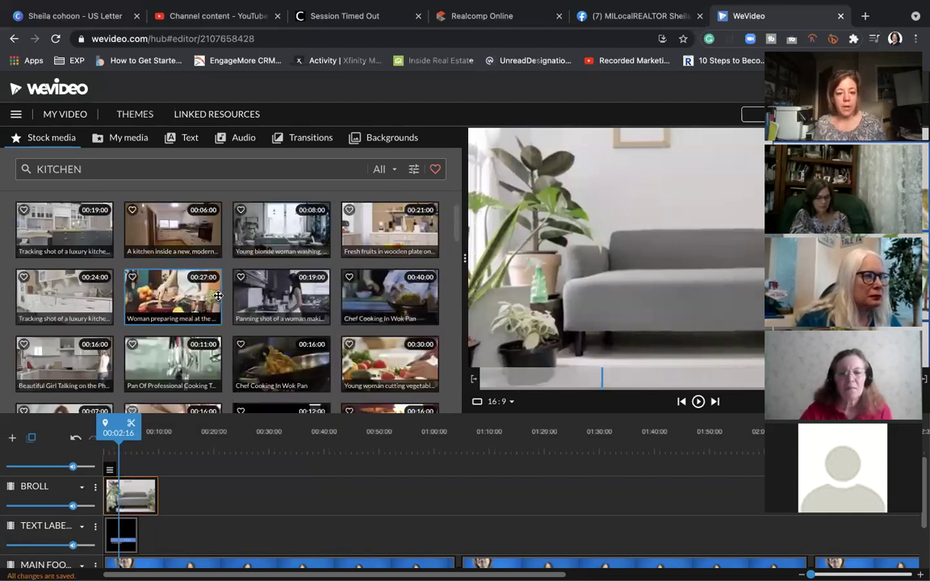
drag(66, 210, 262, 496)
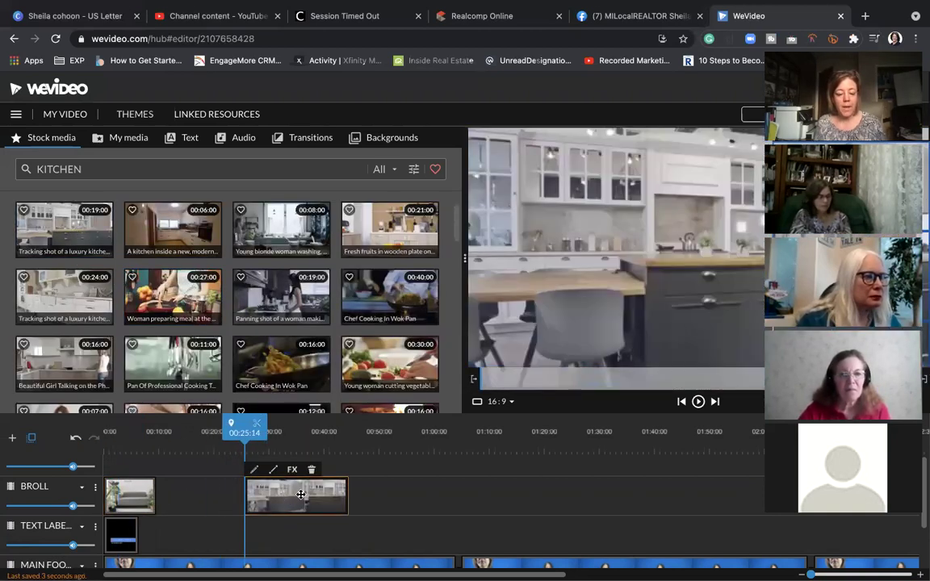
Reposition the BROLL clips so the sofa clip starts at about 17 seconds and the kitchen clip at about 40 seconds.
drag(138, 497, 211, 504)
scroll(212, 504, down, 2)
scroll(211, 500, up, 2)
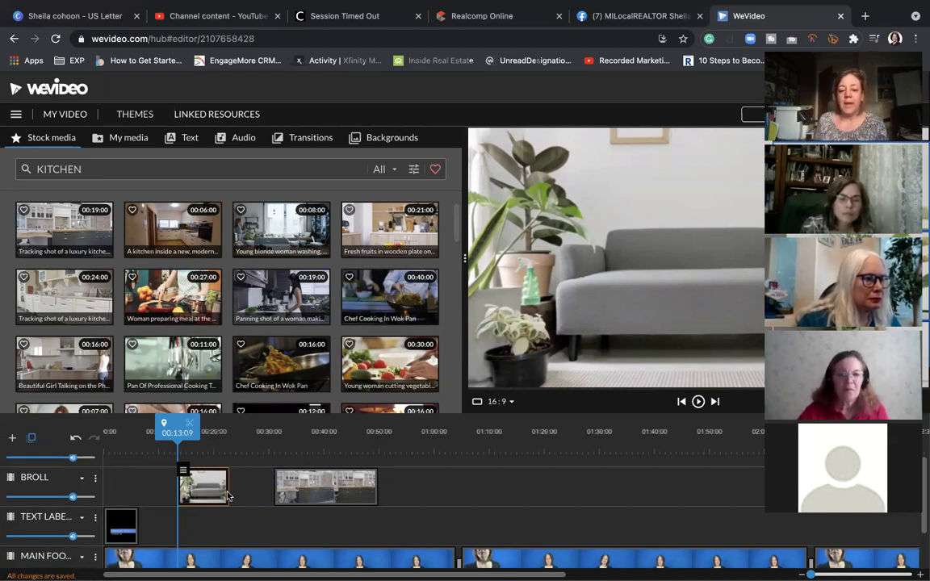
drag(299, 487, 347, 487)
drag(207, 496, 230, 496)
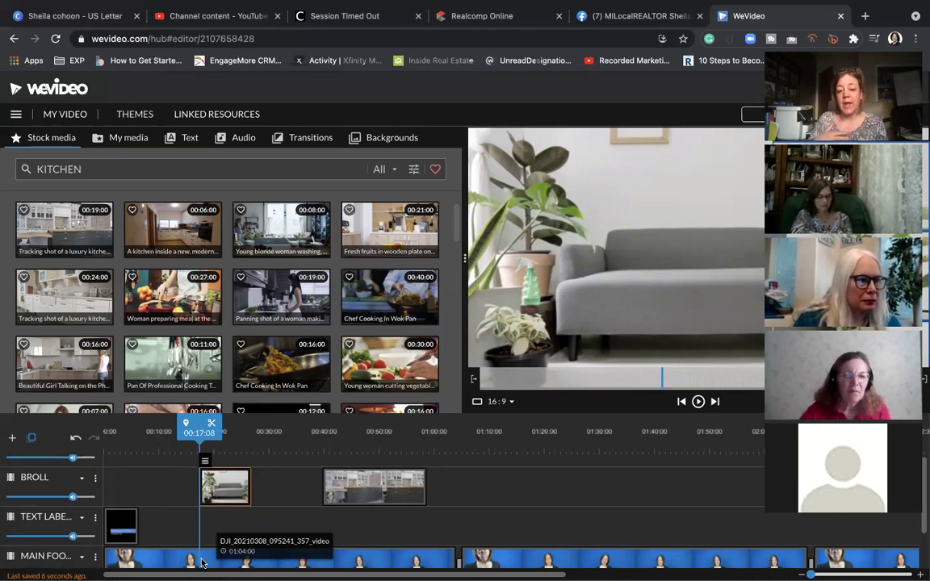
drag(223, 494, 227, 493)
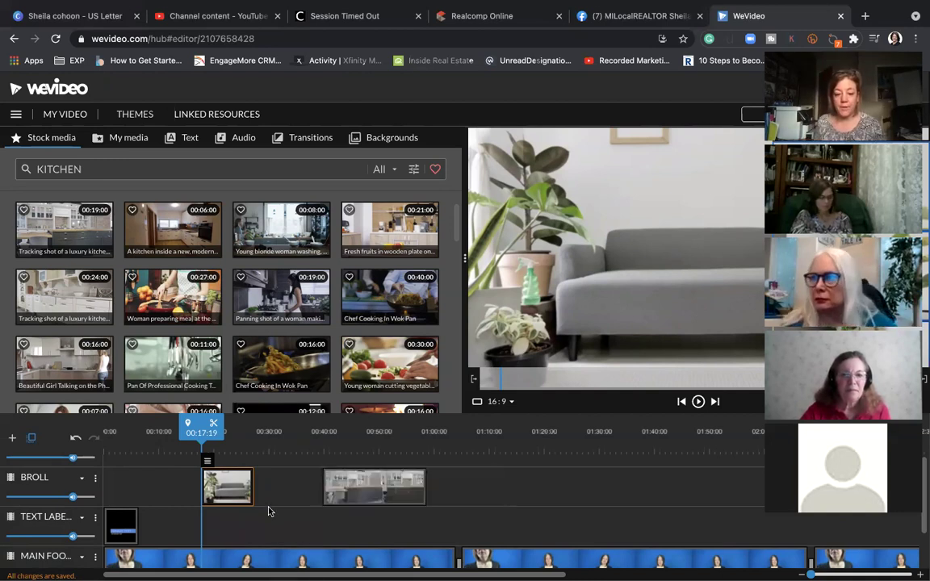
Try the kitchen clip on the BRAND track above the sofa clip and return it to the BROLL track at about 39 seconds.
scroll(307, 511, up, 1)
drag(347, 515, 226, 477)
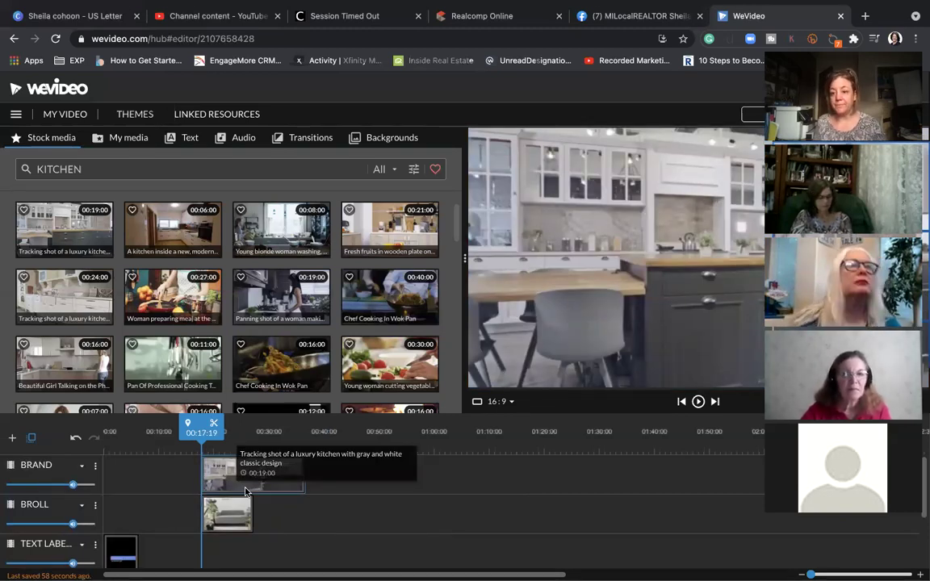
drag(233, 477, 352, 517)
scroll(322, 508, down, 2)
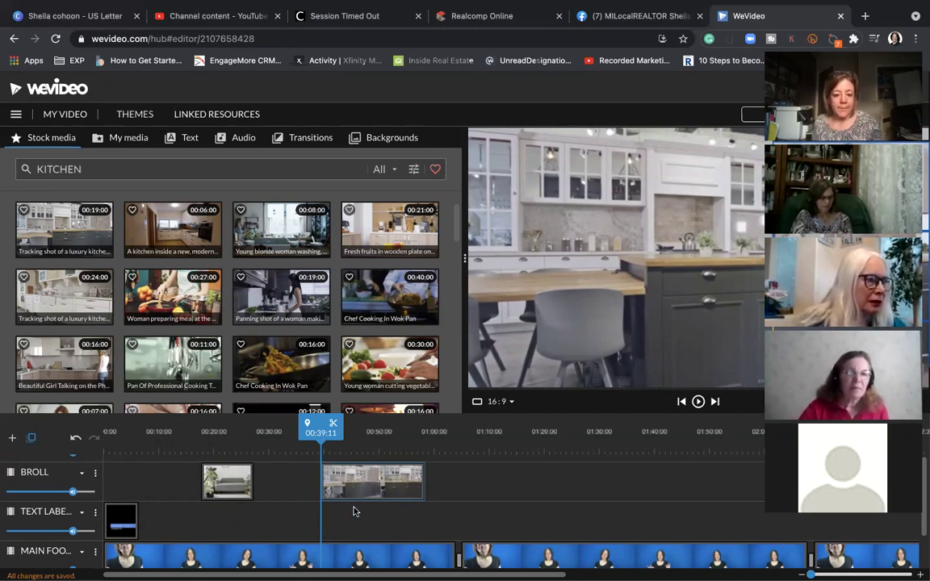
Find the eXp Realty - Color logo in the personal media library and place it at the start of the BRAND track.
scroll(352, 510, up, 1)
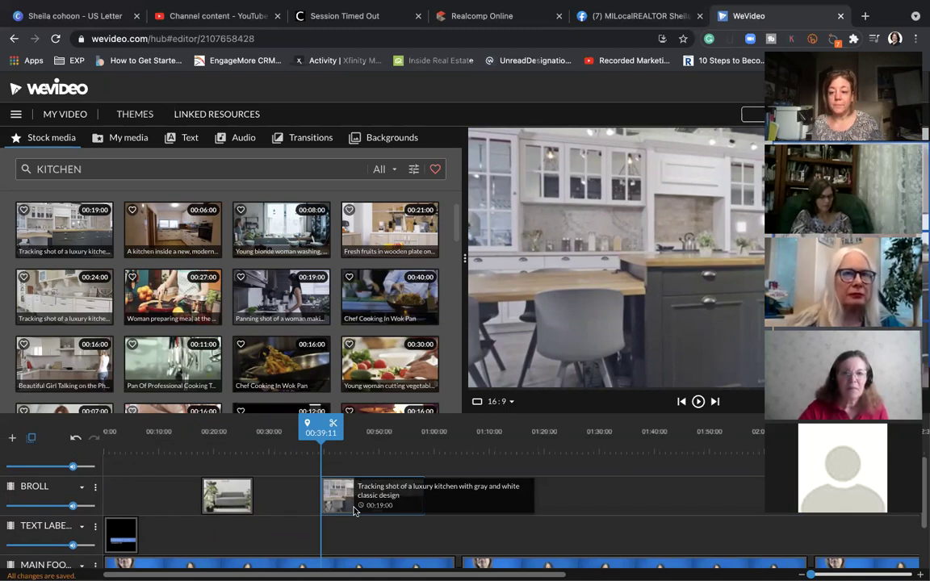
scroll(295, 514, up, 1)
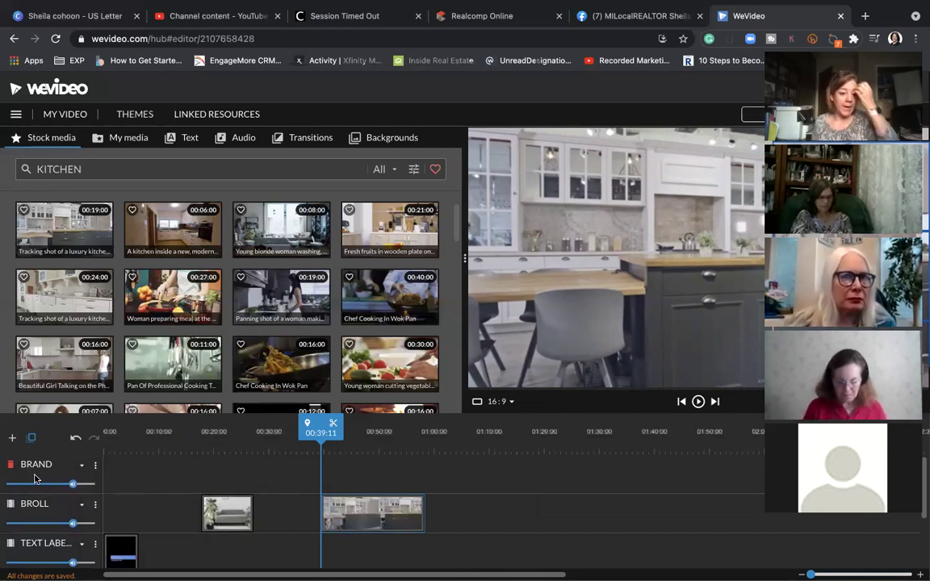
click(116, 143)
scroll(317, 271, down, 10)
scroll(316, 266, down, 10)
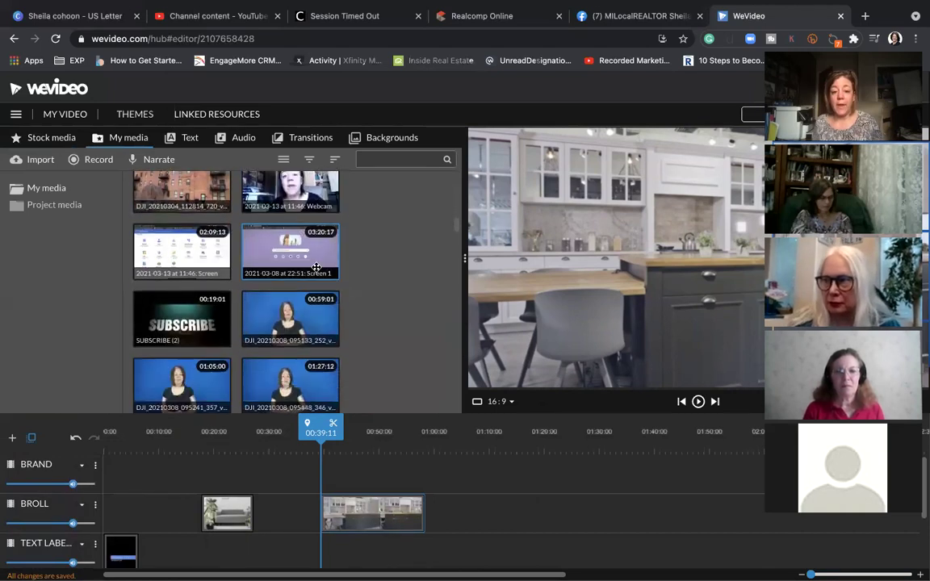
scroll(316, 268, down, 2)
scroll(316, 268, down, 10)
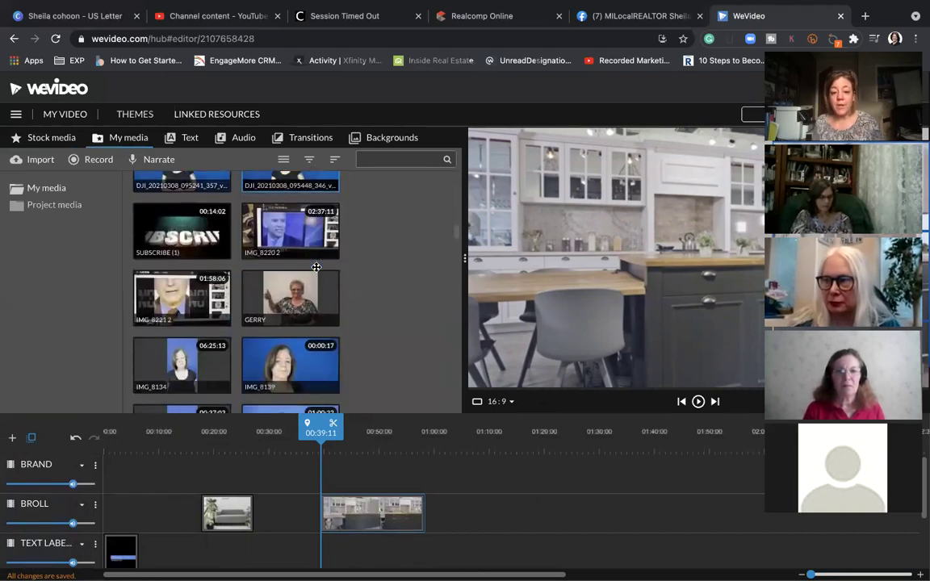
scroll(316, 267, down, 2)
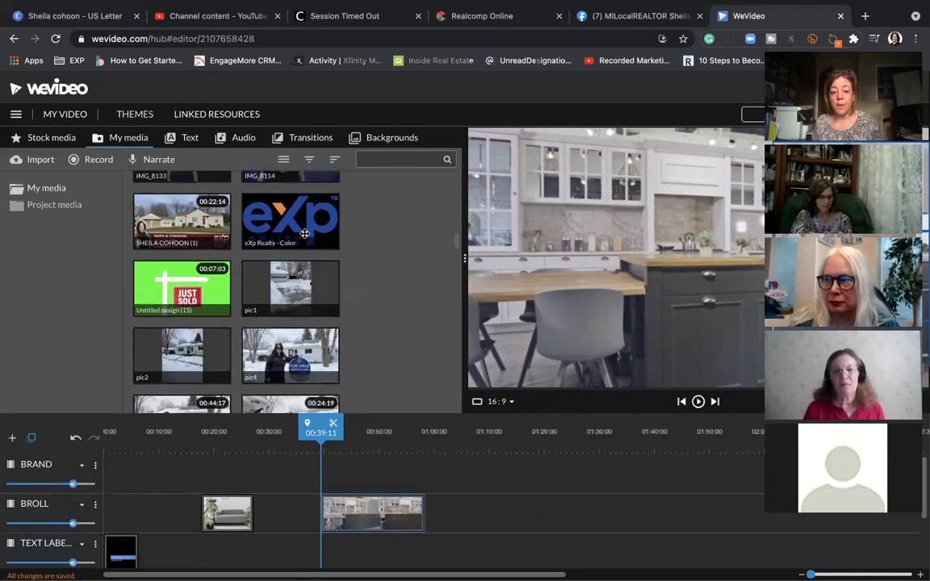
drag(276, 208, 122, 484)
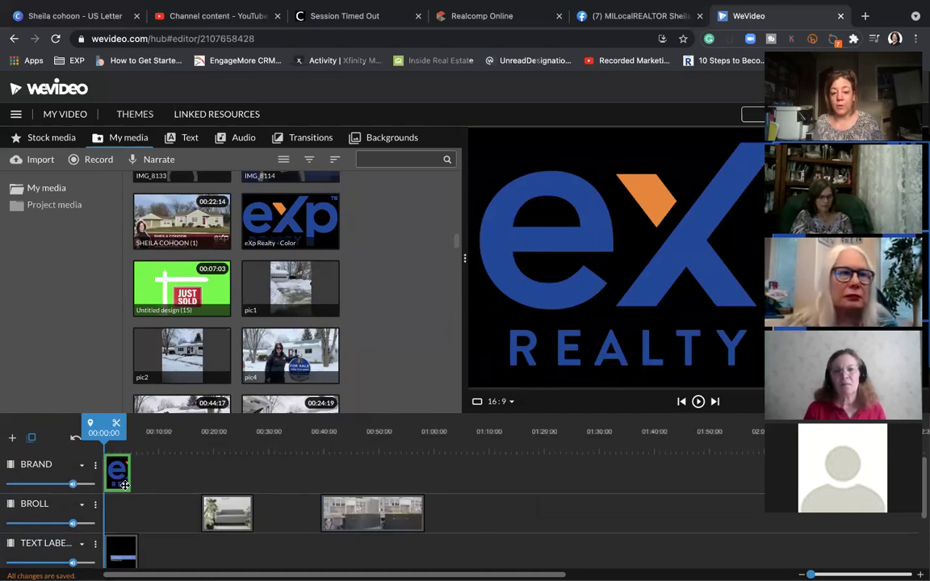
click(156, 472)
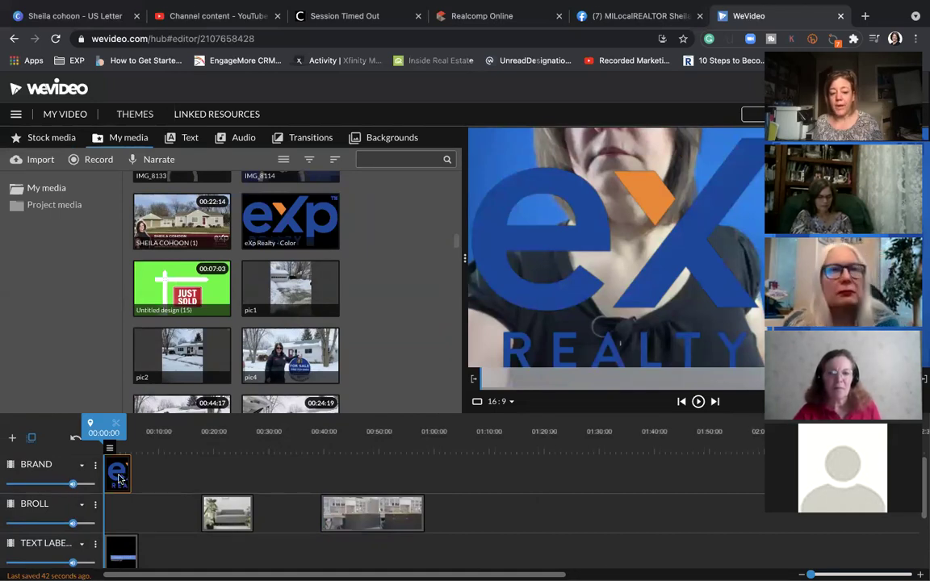
Look through the personal media library for a branded banner, previewing the VideoBanner image.
scroll(202, 381, down, 10)
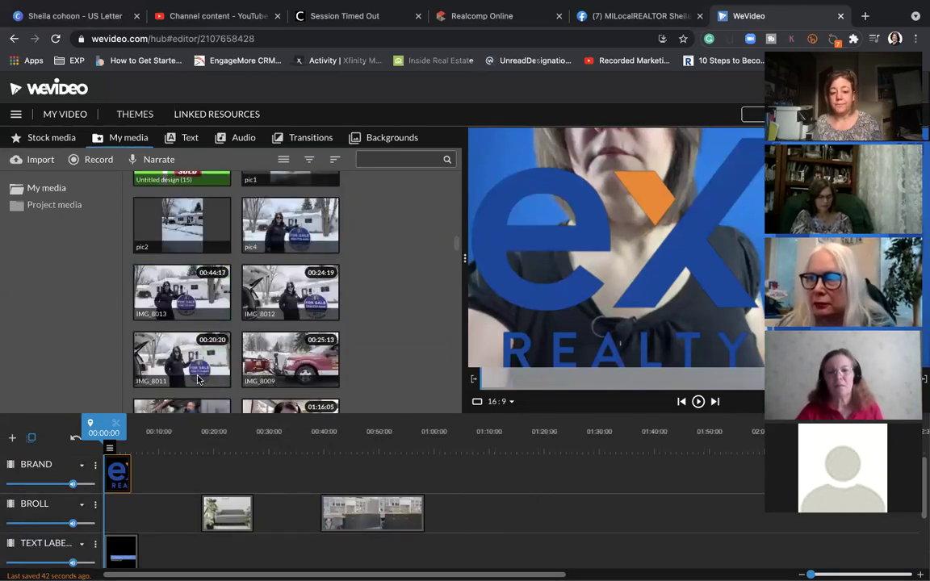
scroll(202, 381, down, 15)
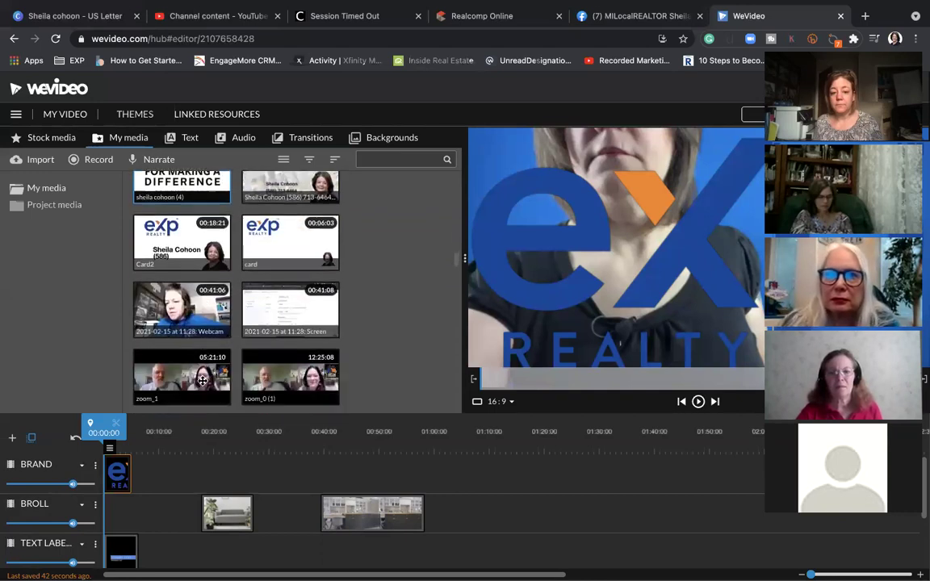
scroll(202, 382, down, 15)
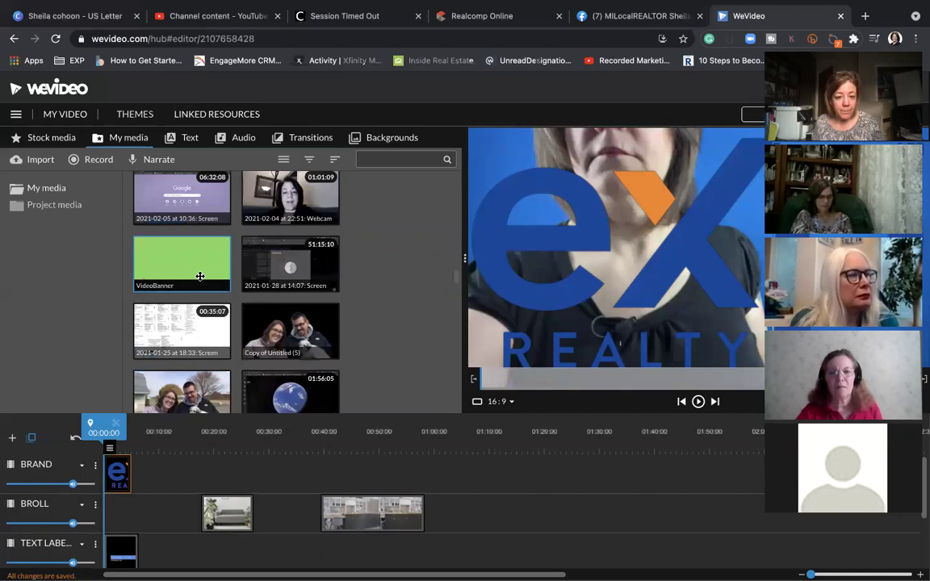
drag(200, 276, 162, 289)
scroll(185, 347, down, 5)
scroll(191, 362, down, 10)
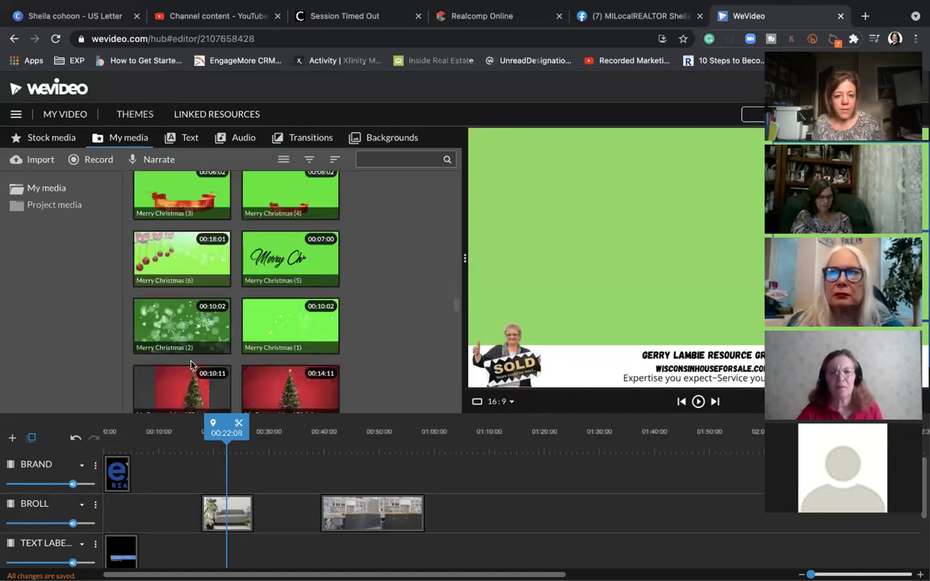
scroll(190, 363, down, 15)
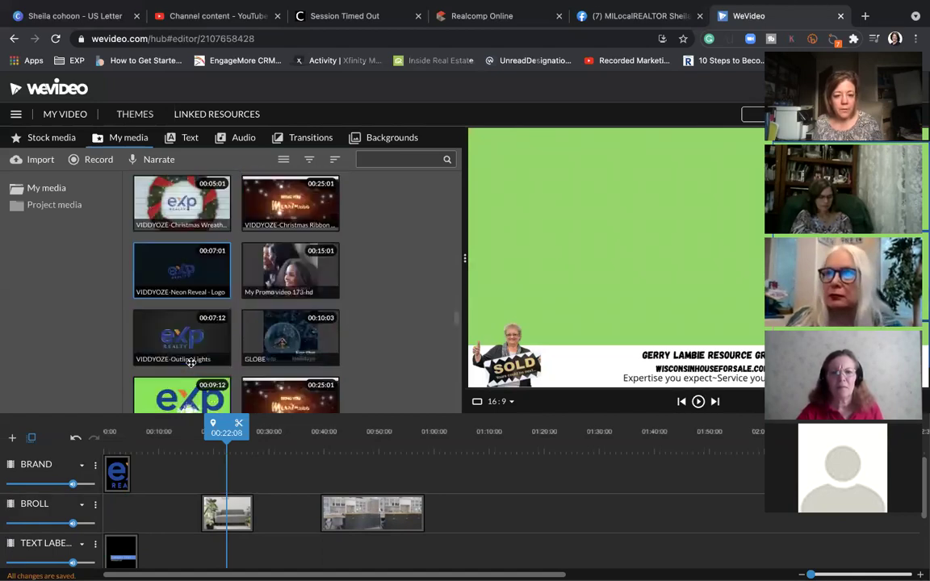
scroll(191, 362, down, 15)
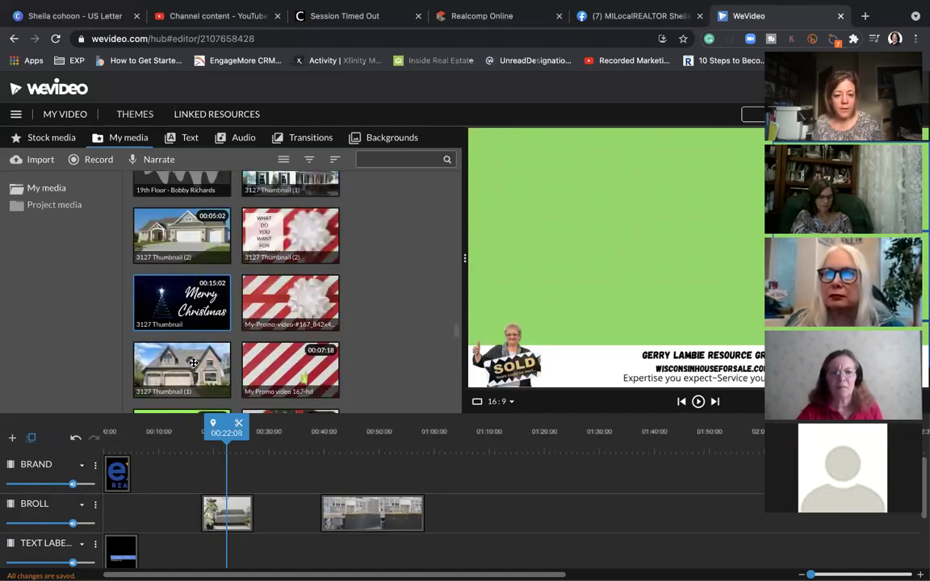
scroll(193, 363, down, 10)
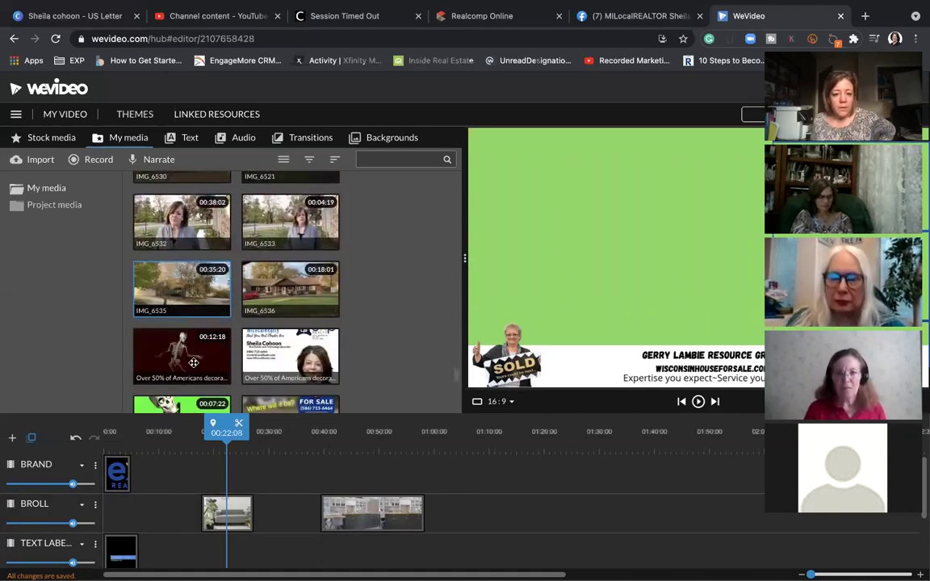
scroll(194, 363, down, 3)
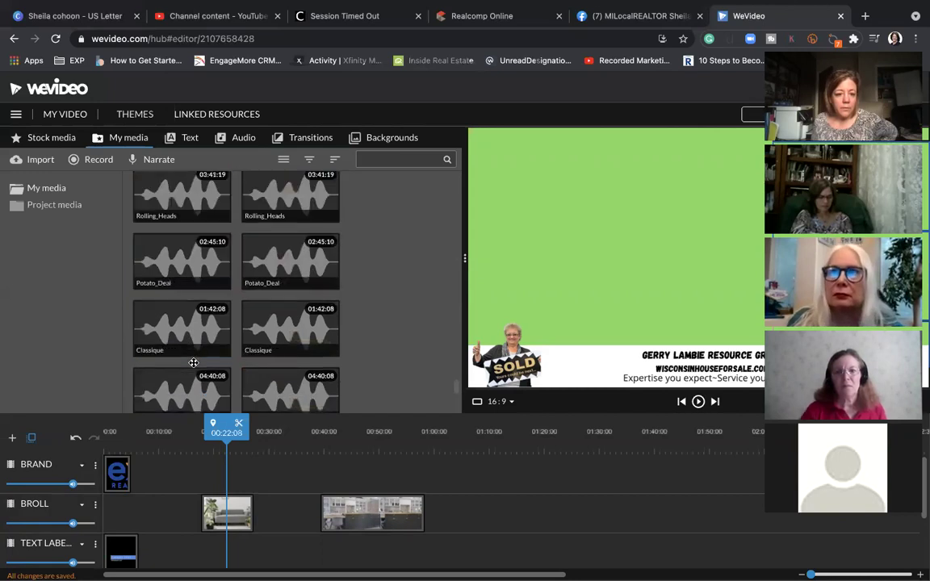
scroll(197, 350, up, 2)
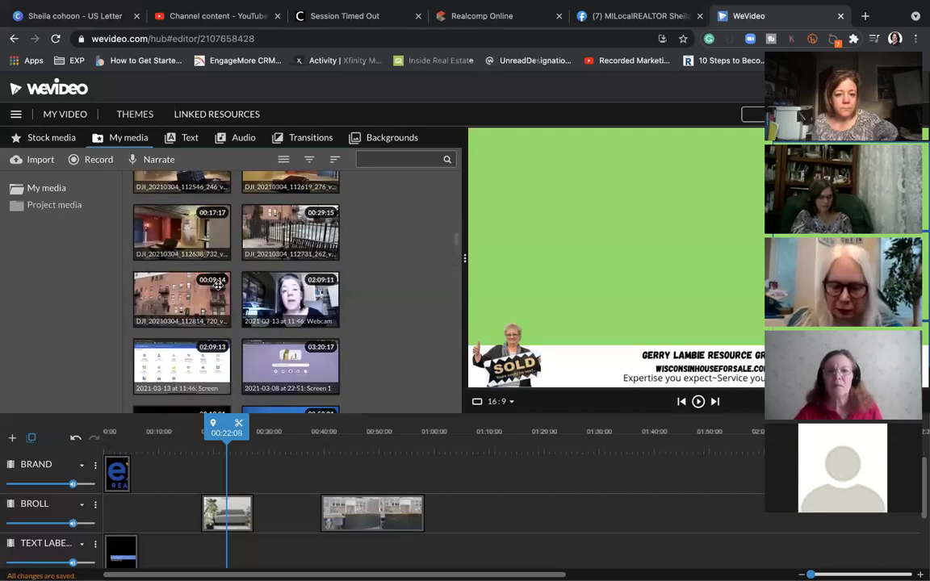
Add the green-background contact banner image to the BROLL track and position it at about 1 minute 40 seconds.
scroll(218, 289, down, 5)
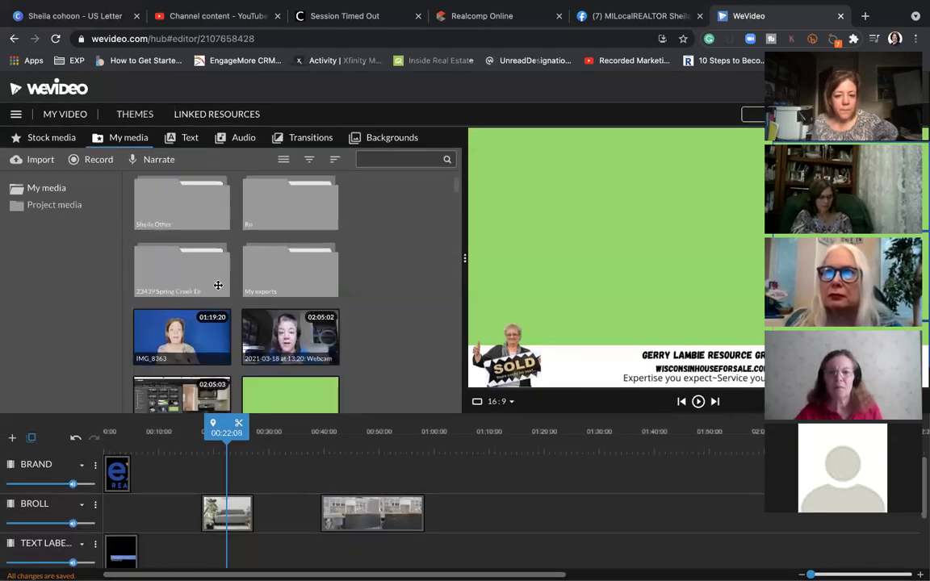
scroll(218, 289, up, 3)
scroll(218, 286, down, 1)
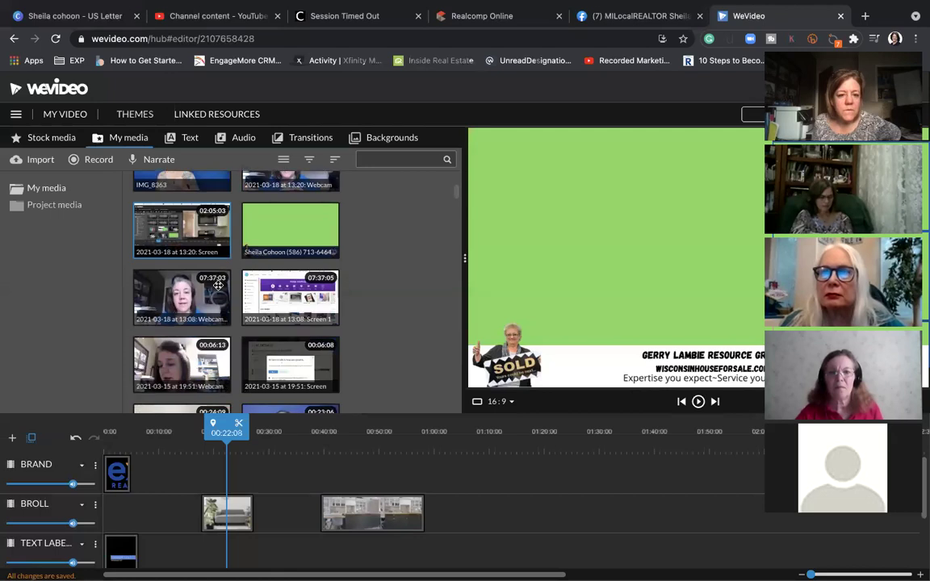
scroll(218, 285, down, 1)
drag(246, 209, 163, 513)
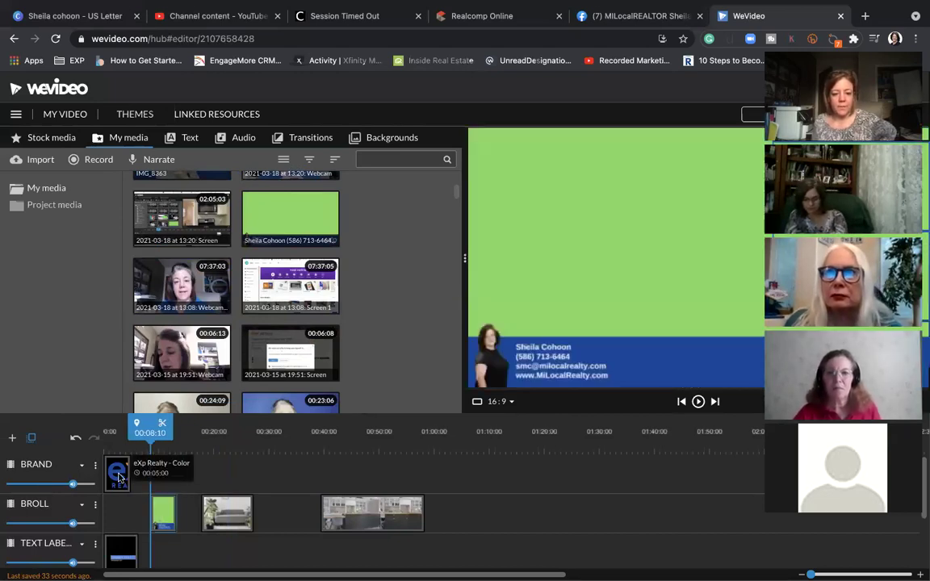
click(119, 477)
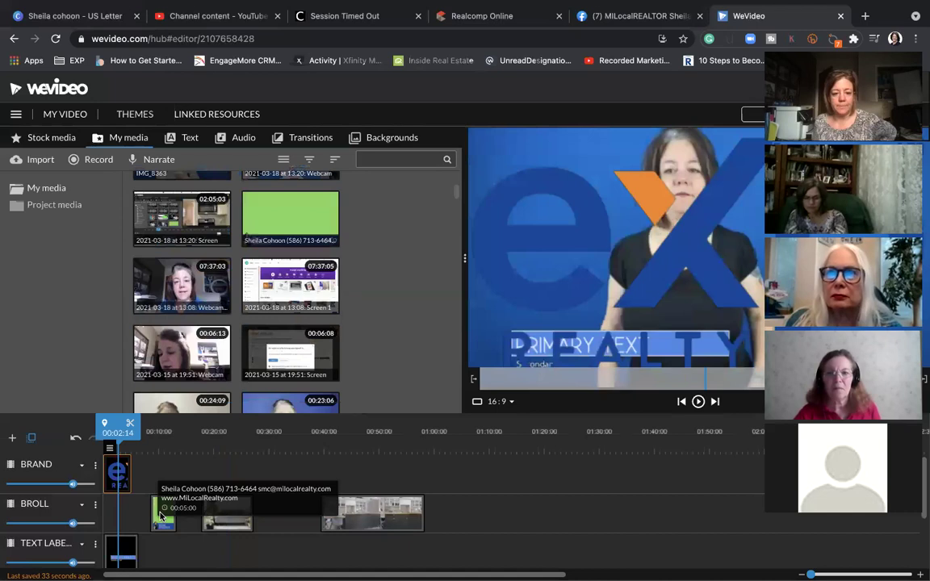
drag(160, 515, 624, 515)
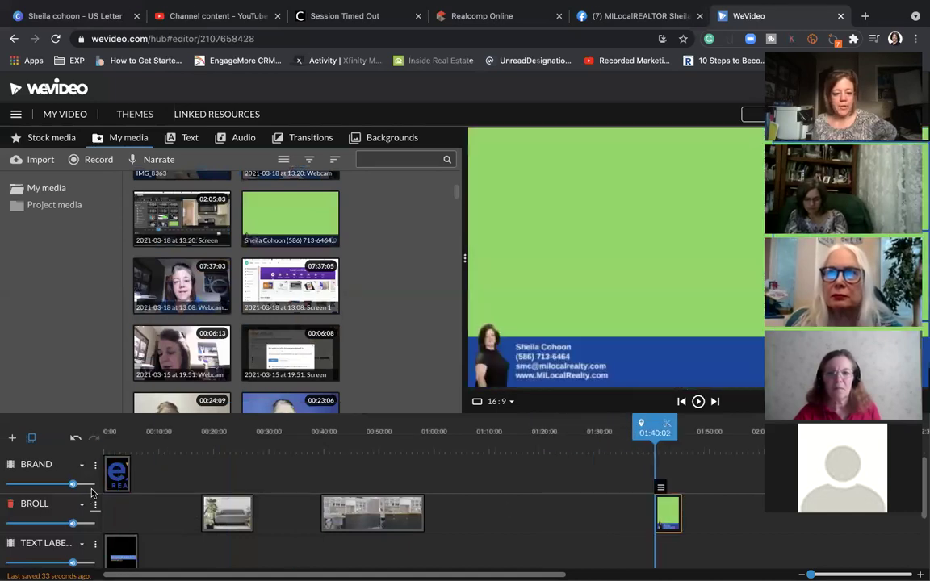
Extend the eXp Realty logo clip on the BRAND track to end at about 1 minute 21 seconds.
click(119, 480)
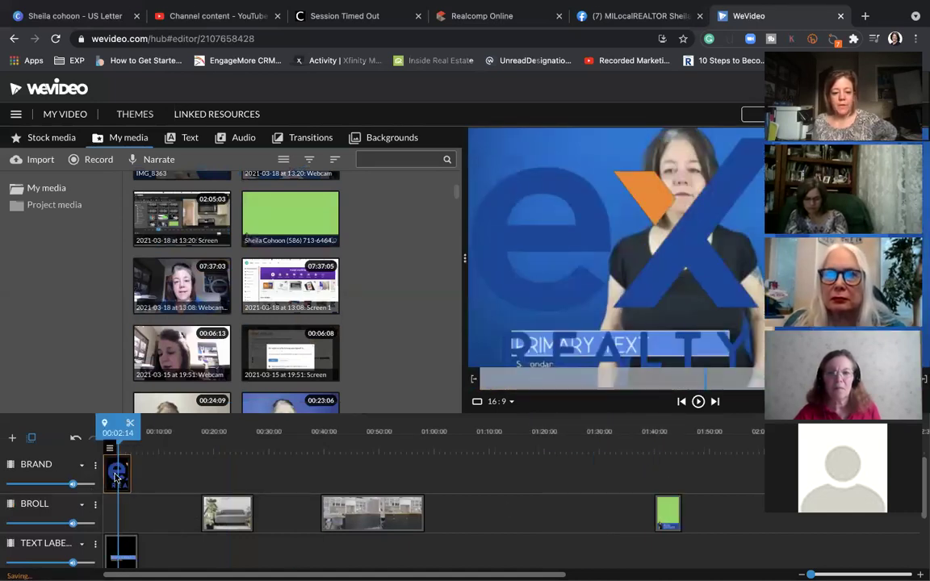
drag(128, 477, 552, 481)
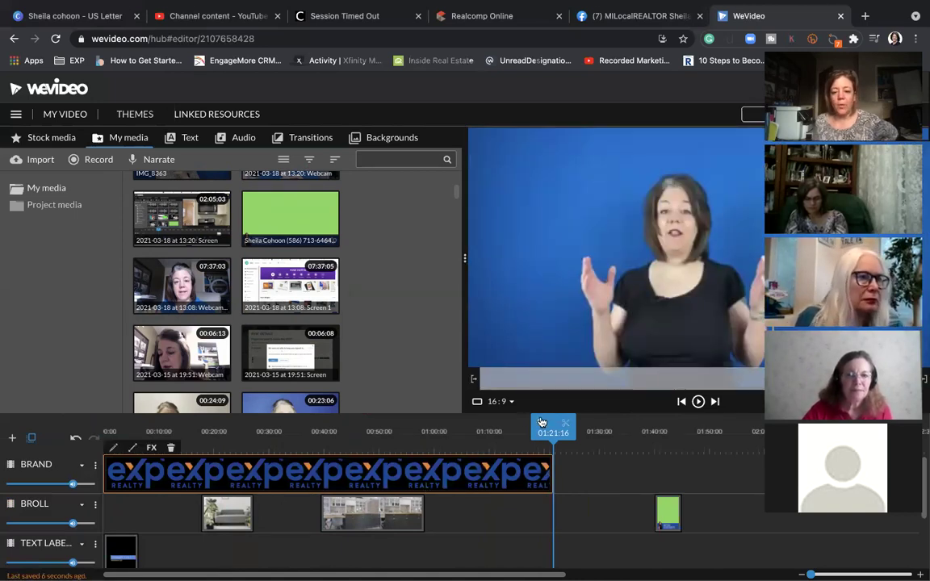
Scale the eXp Realty logo on the BRAND track to 0.1 and move it to the lower-left corner of the frame, x 15, y 963.
drag(540, 423, 241, 435)
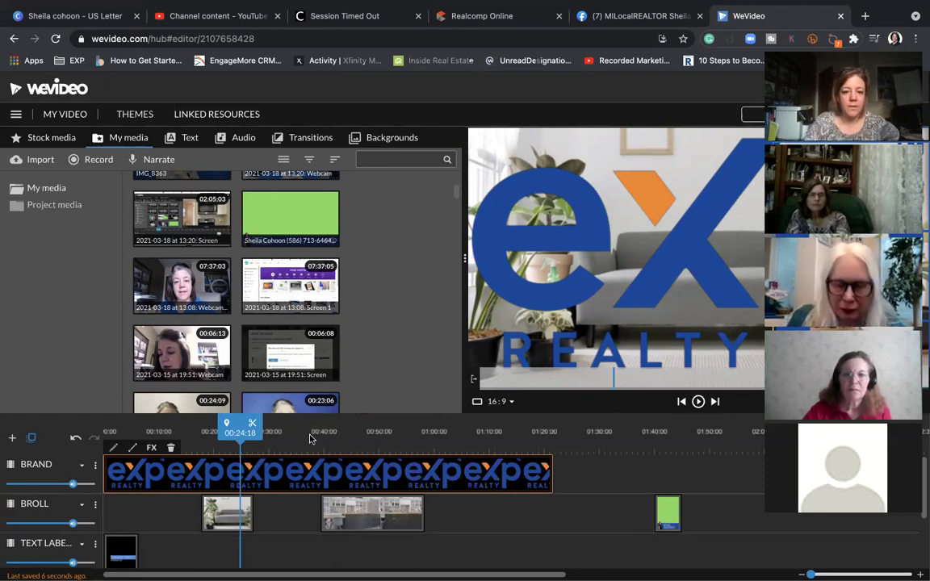
double_click(310, 473)
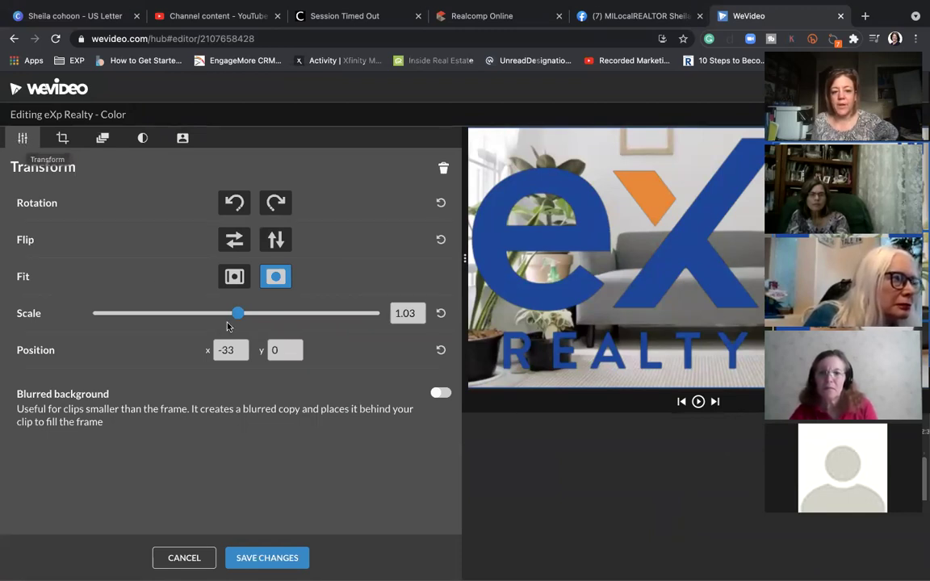
drag(234, 317, 107, 335)
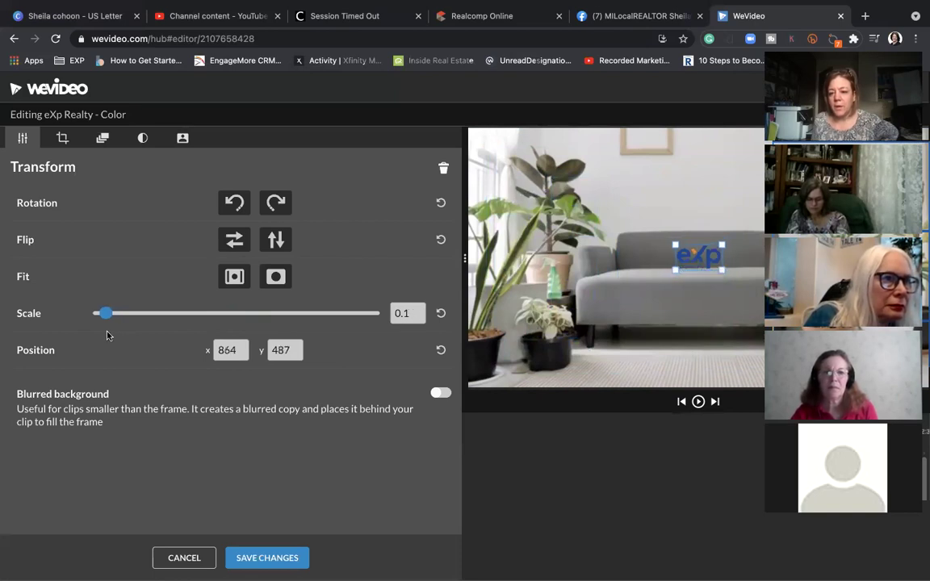
drag(697, 260, 492, 374)
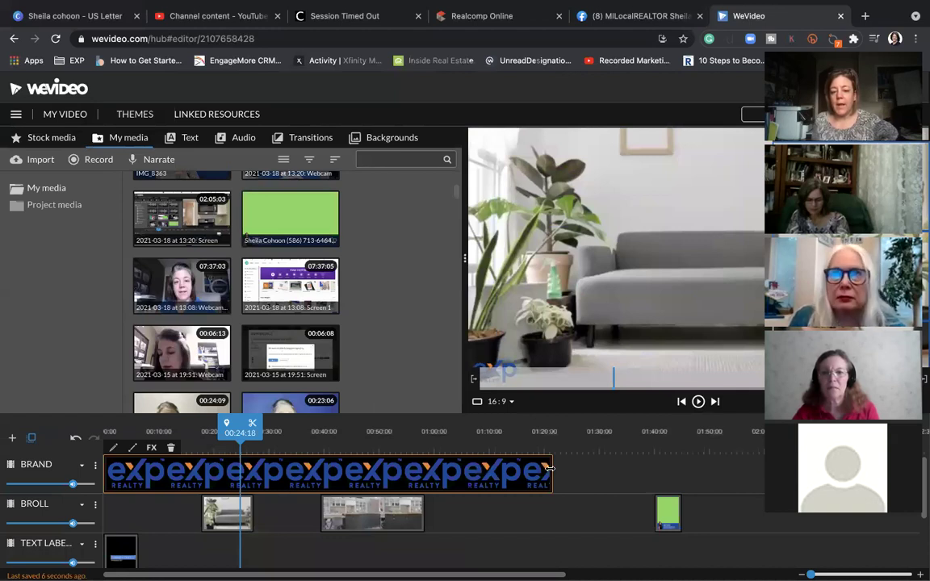
Extend the eXp Realty logo clip on the BRAND track to a duration of about 2 minutes 14 seconds.
drag(550, 468, 878, 470)
drag(628, 490, 628, 490)
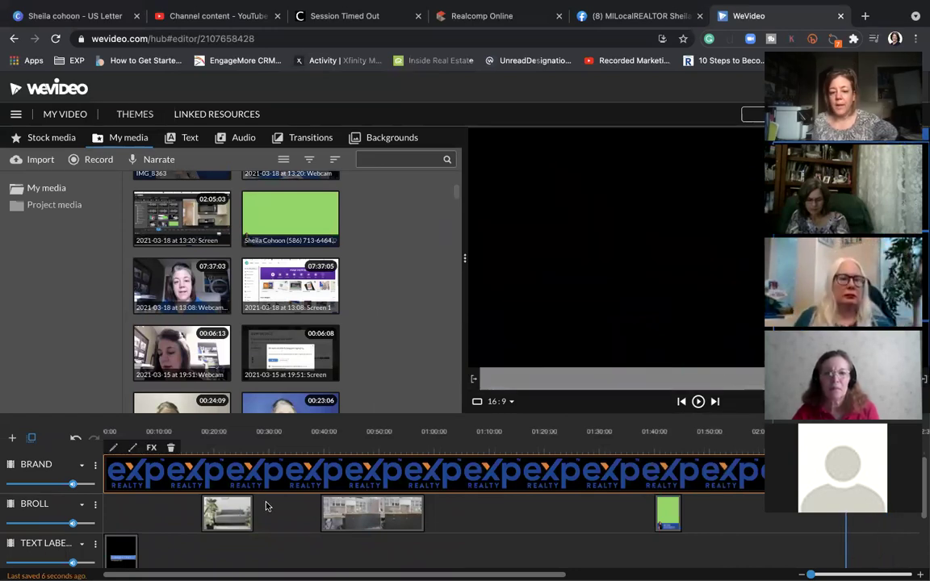
Set the logo's scale to 0.12 and its position to x 28, y 909, save the changes, and play the opening.
click(111, 488)
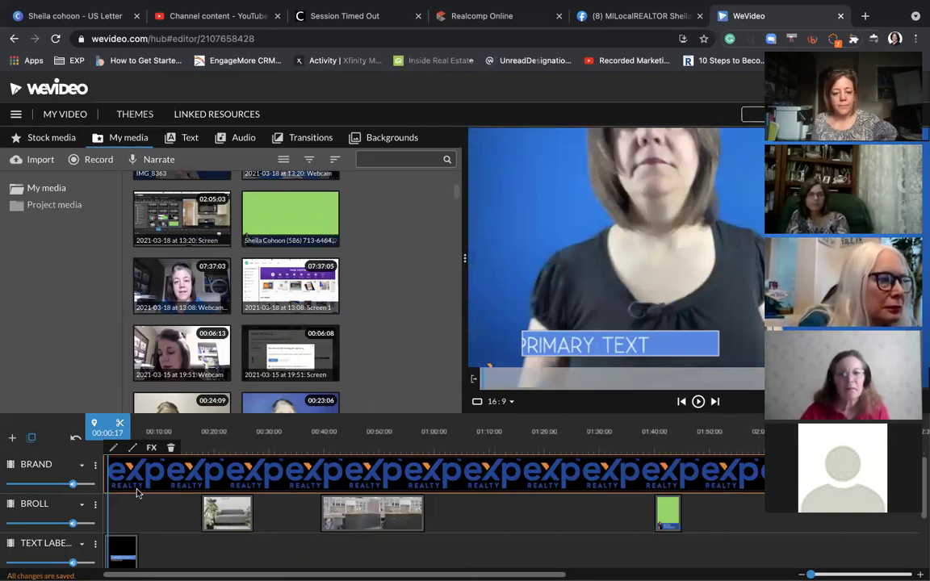
double_click(125, 482)
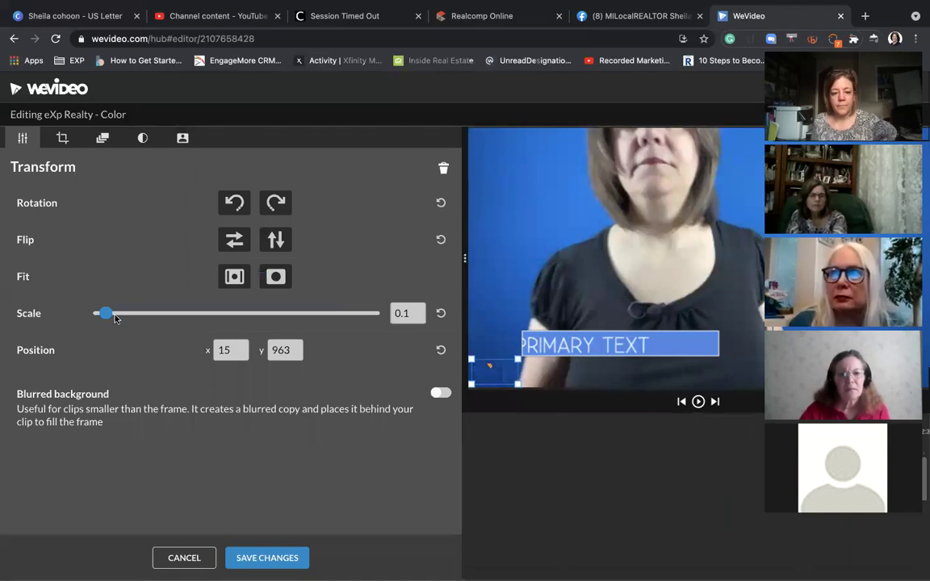
drag(112, 316, 114, 316)
drag(474, 380, 489, 363)
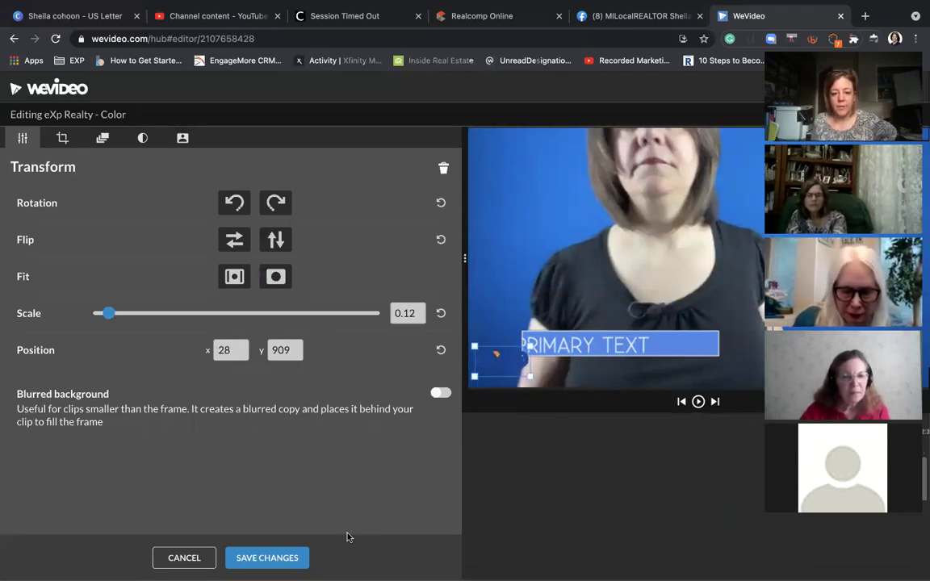
click(287, 558)
key(space)
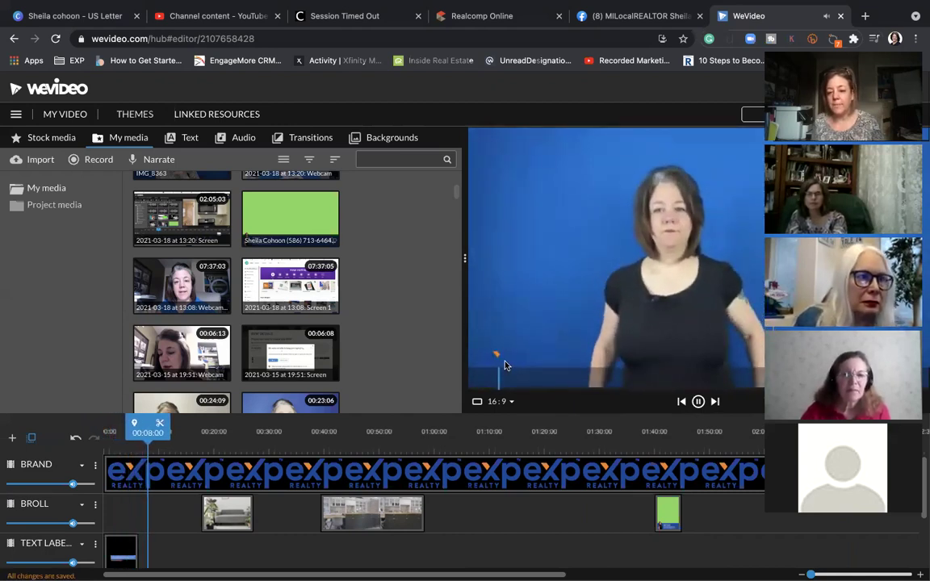
Swap the track contents, moving the sofa, kitchen and contact banner clips to BRAND and the logo to the start of BROLL.
click(191, 468)
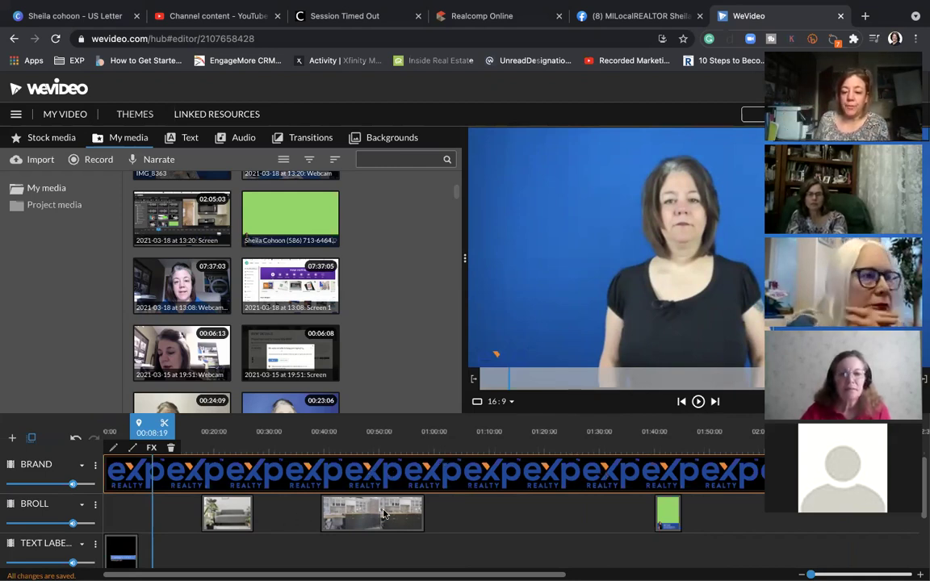
drag(457, 488, 493, 557)
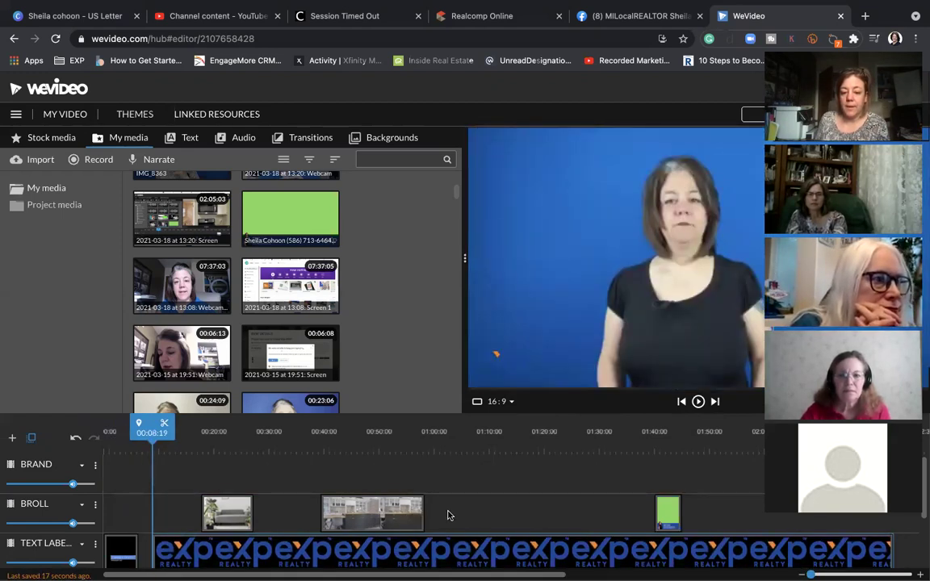
drag(236, 516, 234, 474)
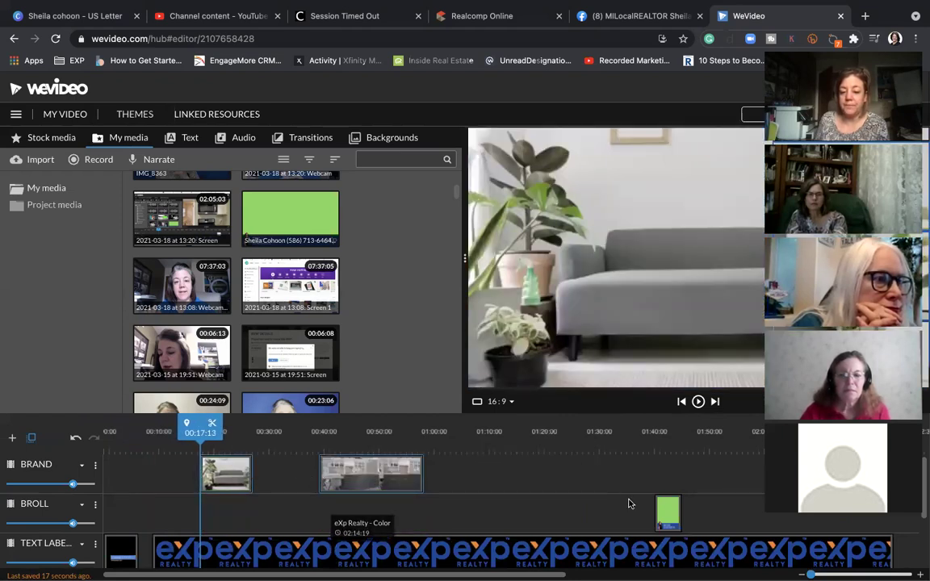
drag(666, 513, 668, 474)
drag(460, 563, 411, 531)
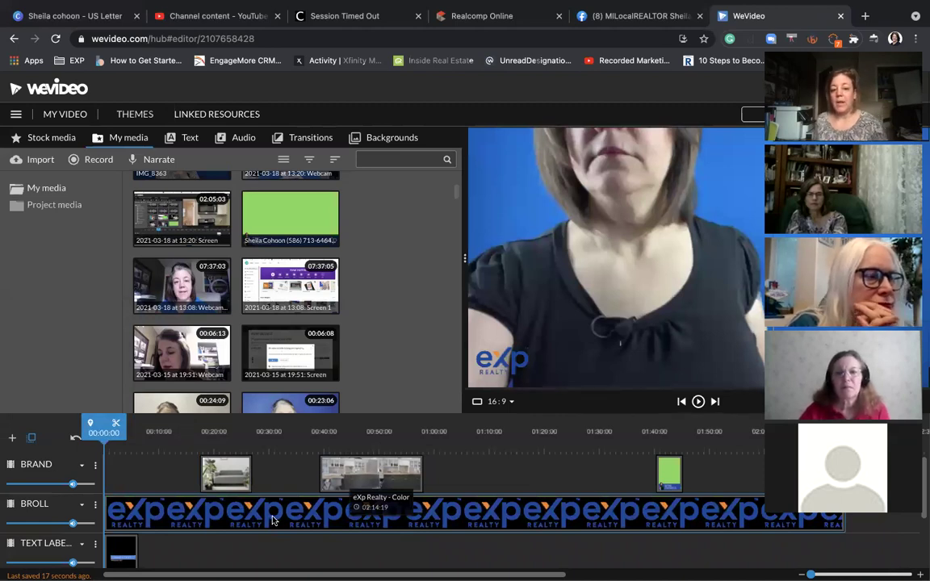
Play the opening and the sofa B-roll section to check how the logo layers with the clips above it.
key(space)
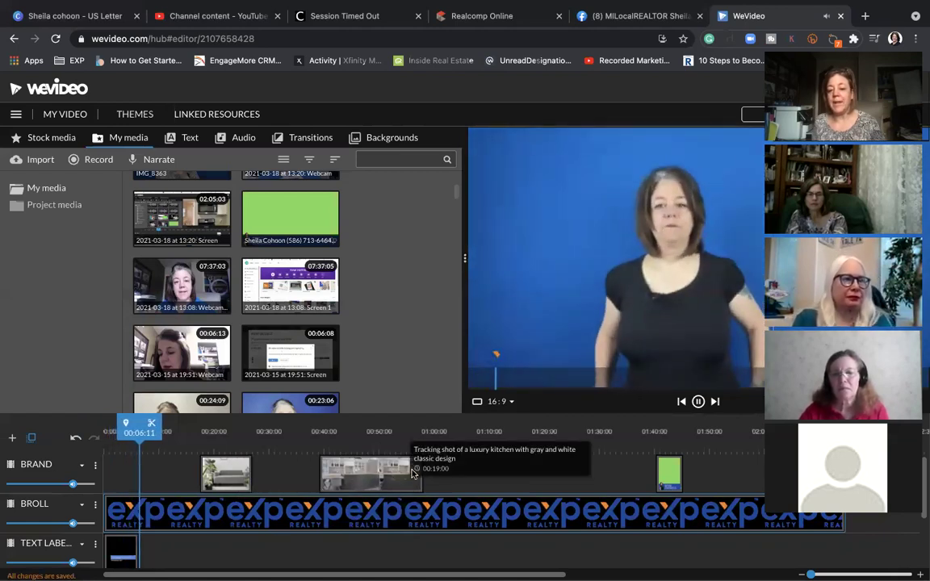
drag(138, 434, 179, 435)
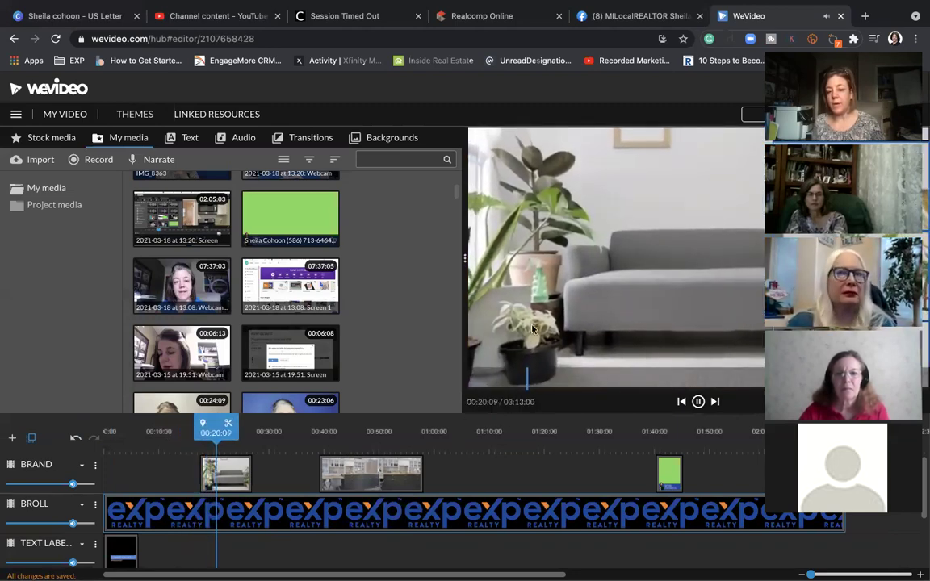
click(510, 357)
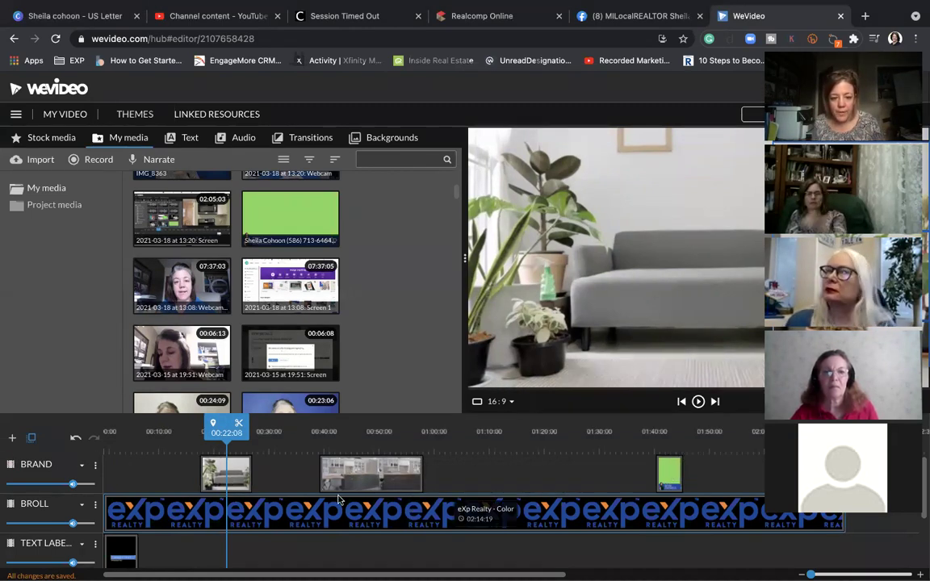
Move the sofa and kitchen B-roll clips from BRAND down to the text label track, starting at about 15 seconds.
scroll(222, 497, down, 2)
scroll(226, 488, up, 2)
click(198, 476)
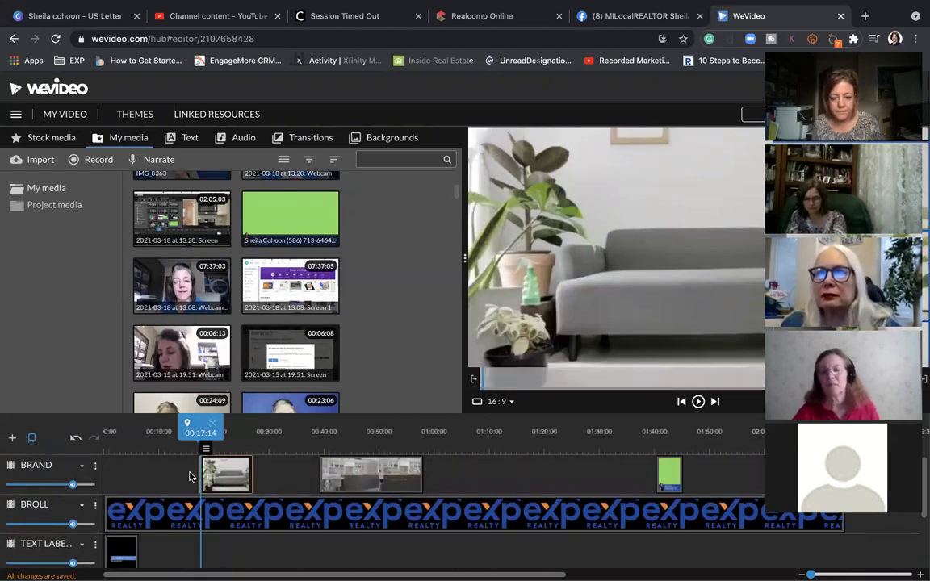
drag(367, 472, 376, 549)
Delete the logo clip from BROLL and stretch the contact banner on BRAND from the start to about 1 minute 49 seconds.
click(627, 514)
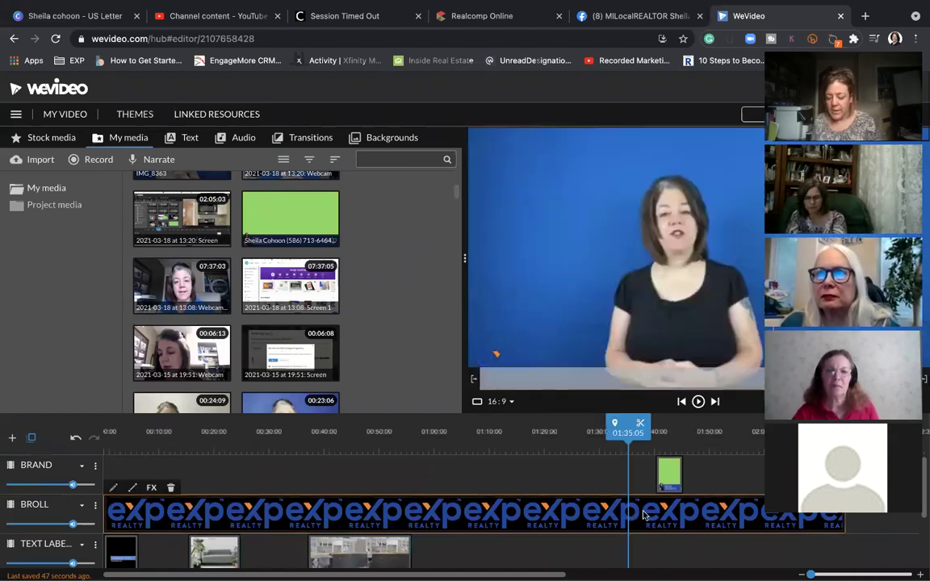
key(Delete)
drag(675, 481, 706, 482)
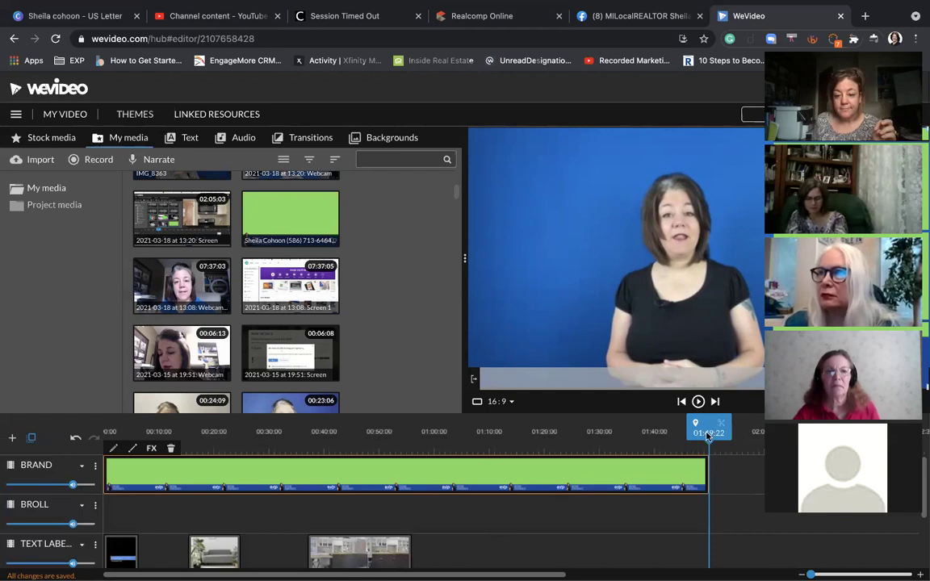
Key out the contact banner's green background by sampling colour 7fda56, and save the changes.
double_click(392, 479)
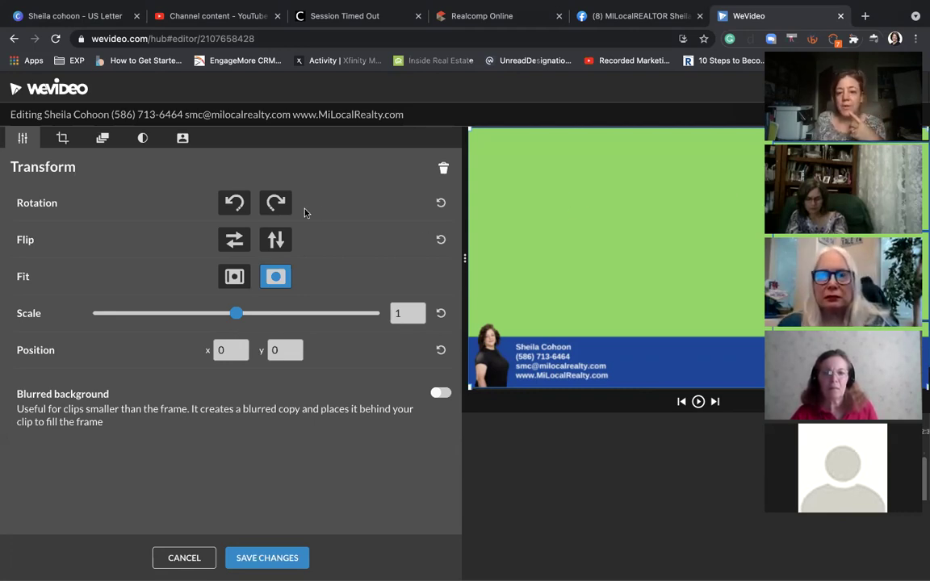
click(183, 141)
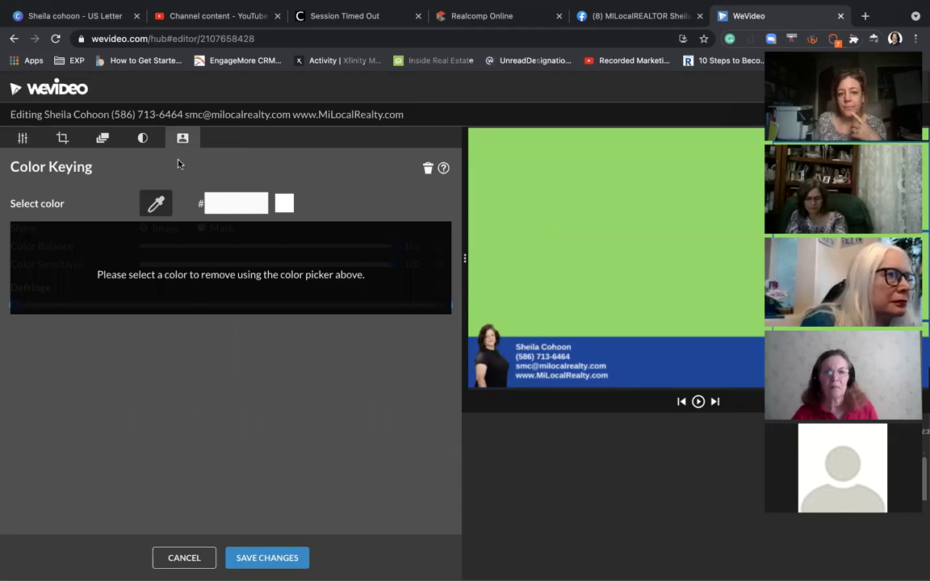
click(157, 205)
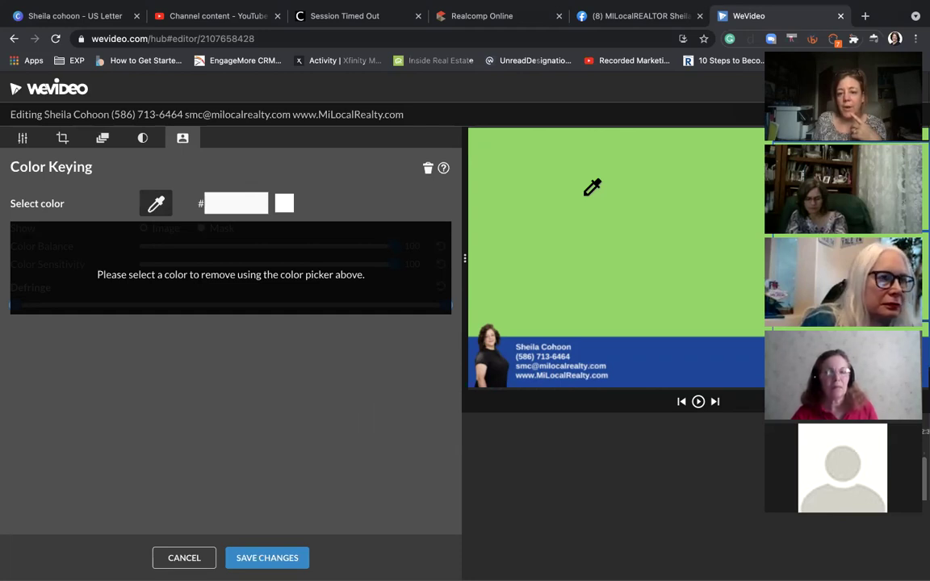
click(585, 193)
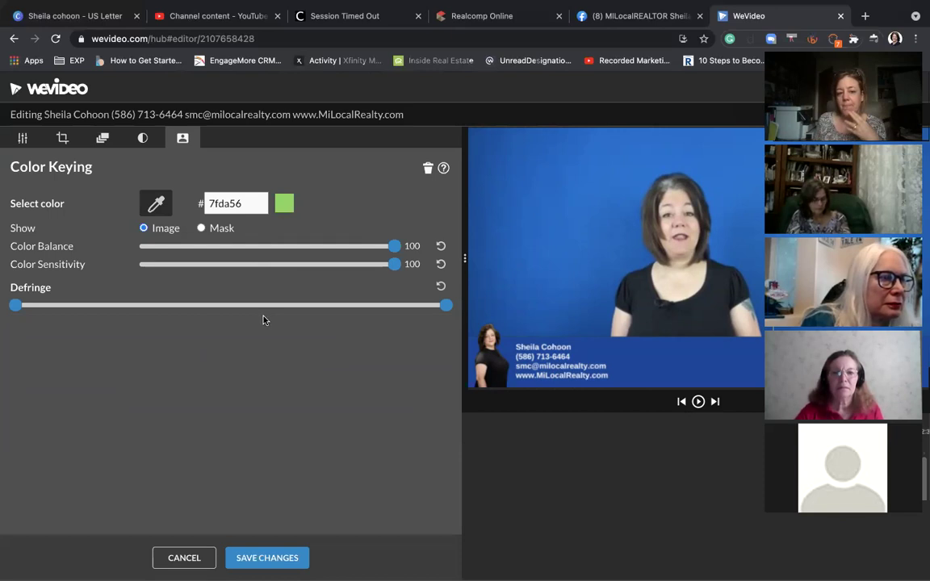
click(246, 557)
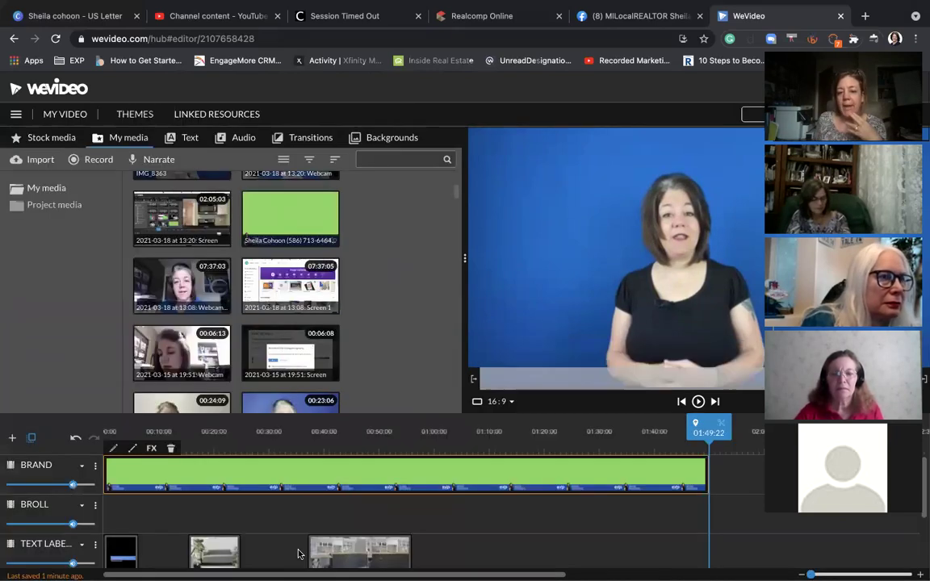
Play the video from near the start to check the keyed banner over the main clip and lower third.
click(498, 435)
click(109, 436)
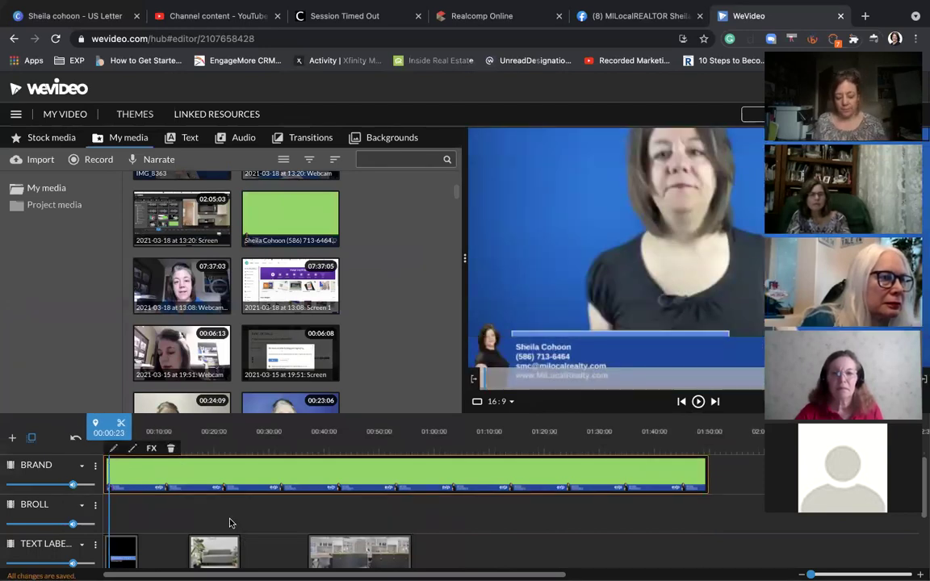
key(space)
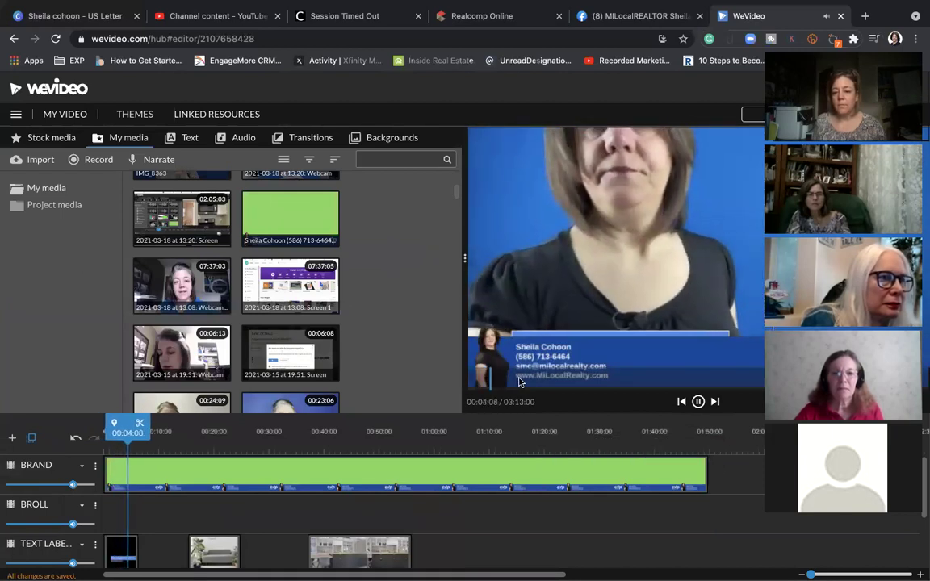
Trim the contact banner on the BRAND track to end at about 24 seconds and play from about 10 seconds past its end.
click(683, 464)
drag(704, 469, 239, 476)
drag(239, 429, 161, 434)
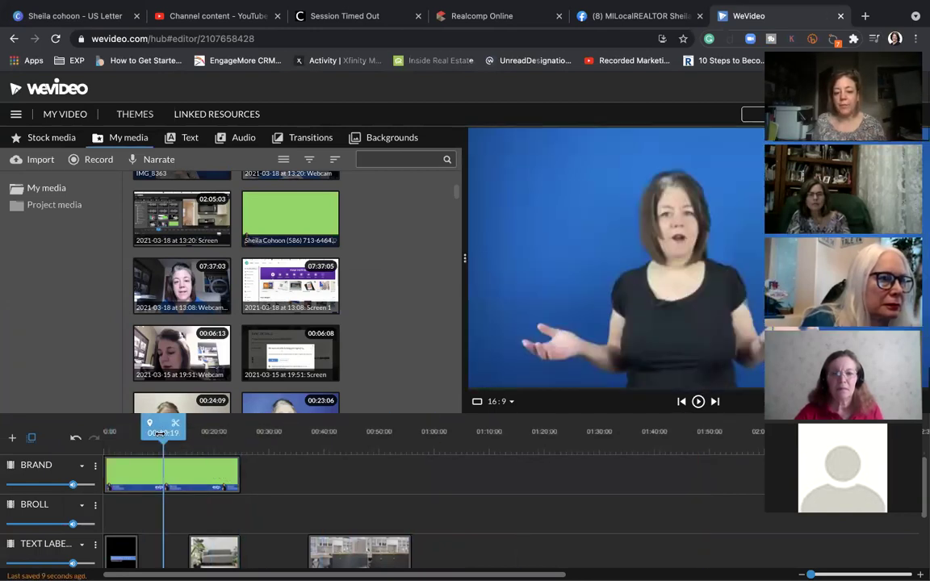
key(space)
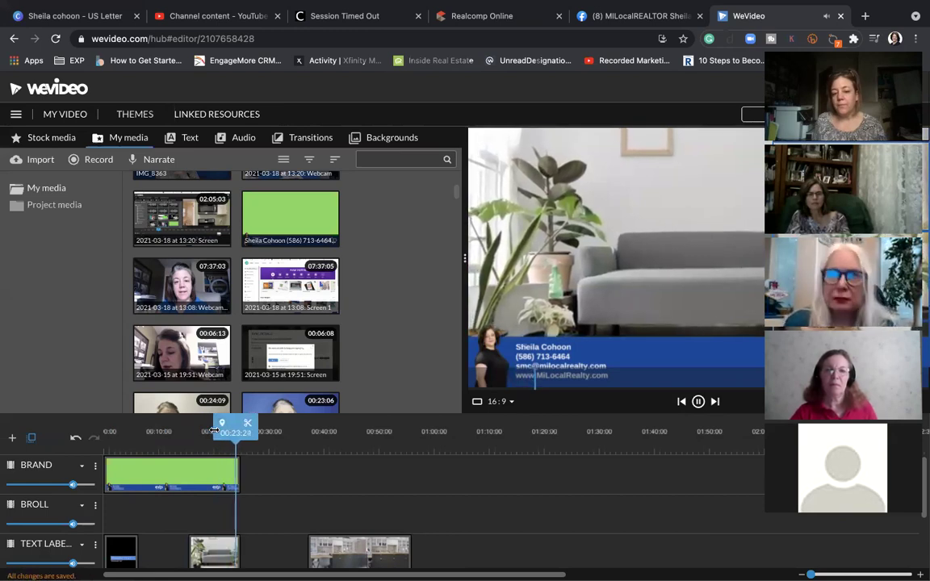
key(space)
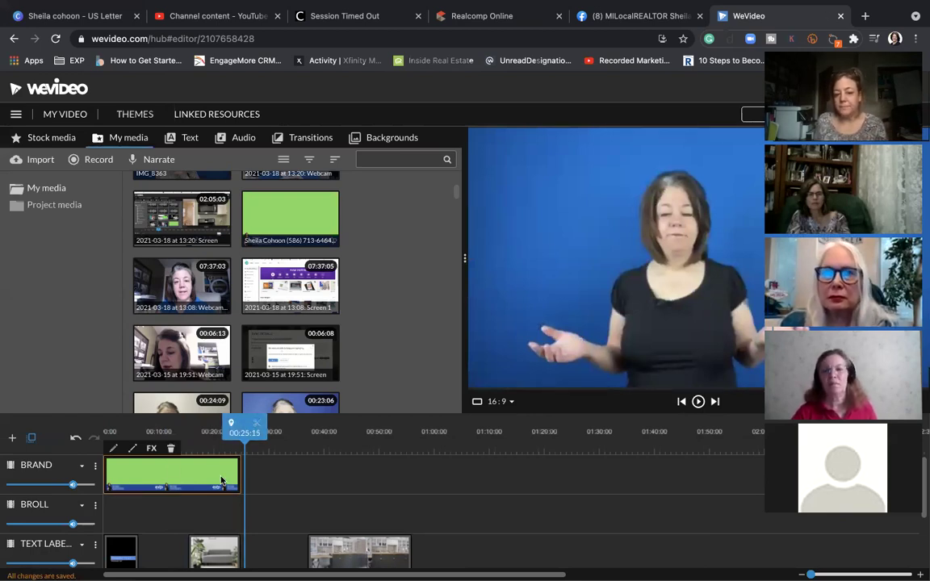
Remove the contact banner's colour key, sample its green background again as 7fda56, and save the changes.
drag(234, 444, 105, 447)
click(155, 485)
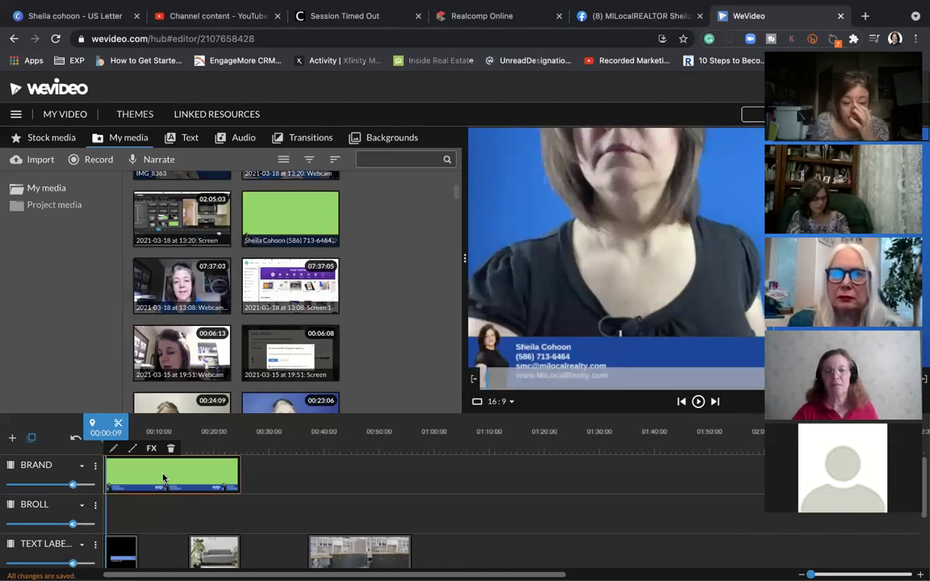
double_click(163, 478)
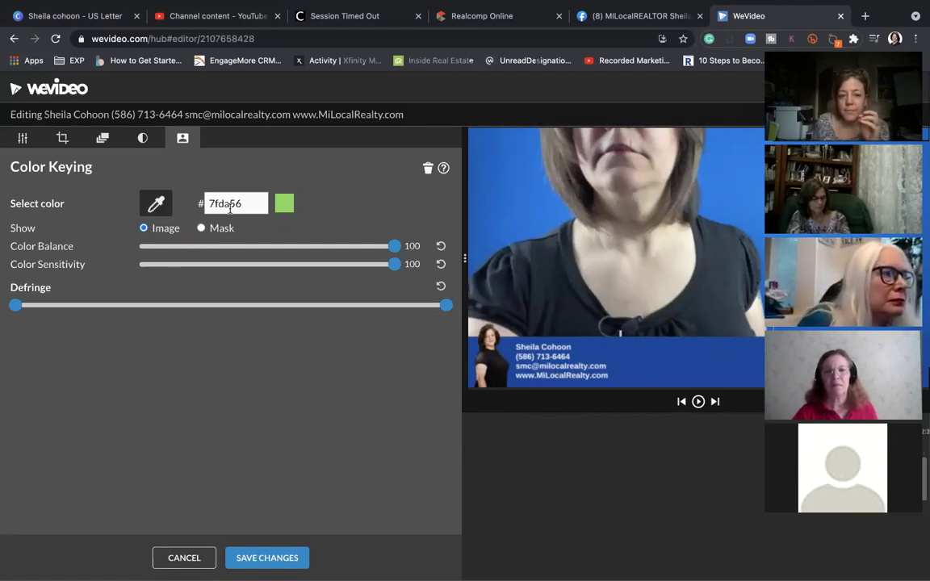
click(428, 171)
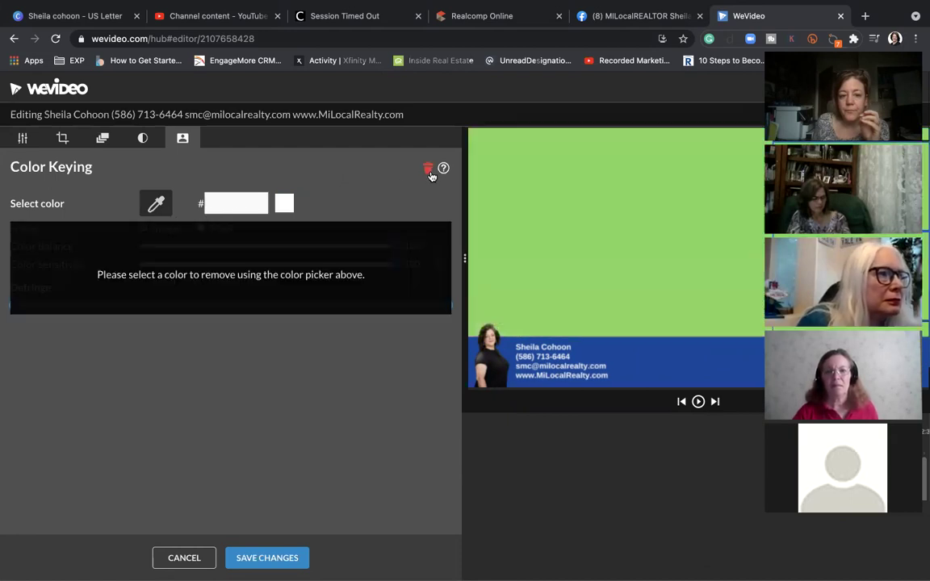
click(155, 205)
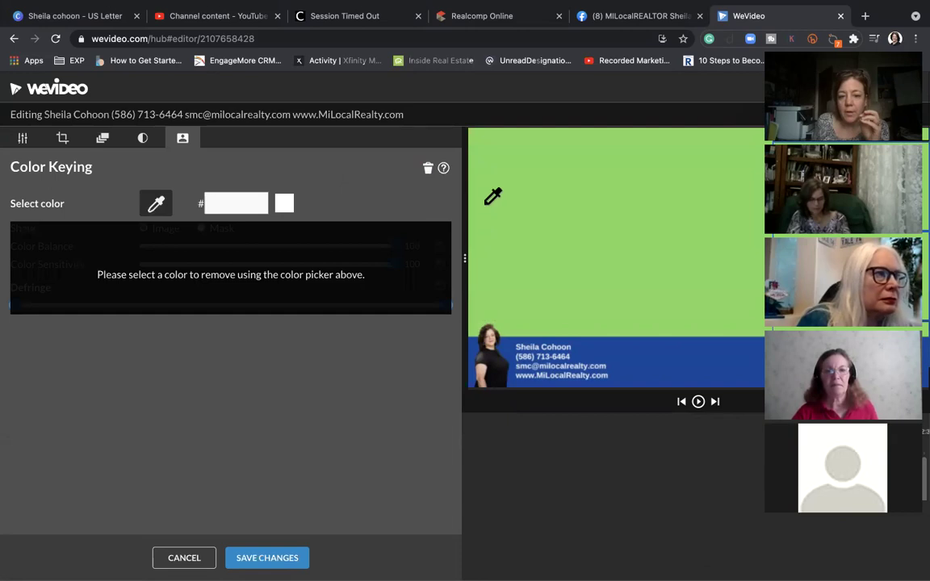
click(622, 208)
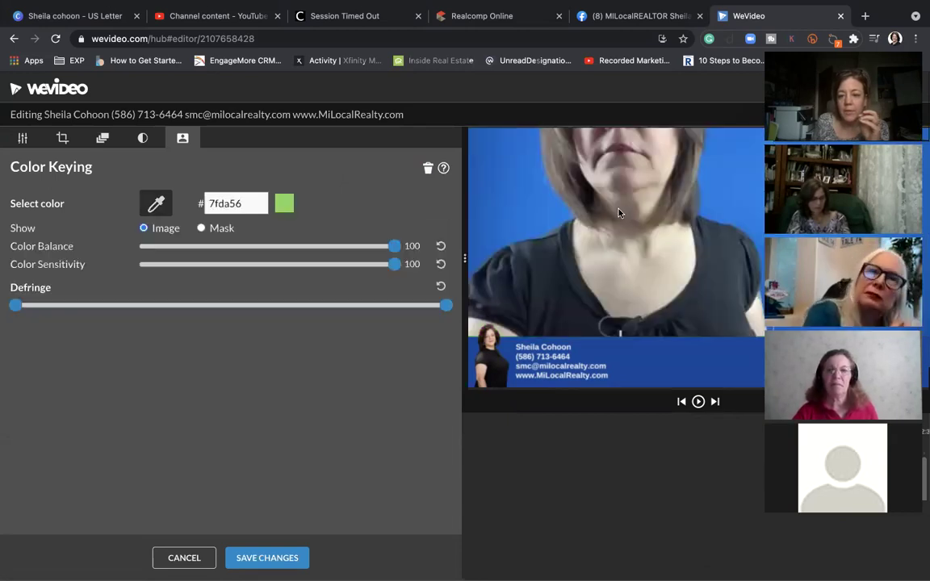
click(250, 559)
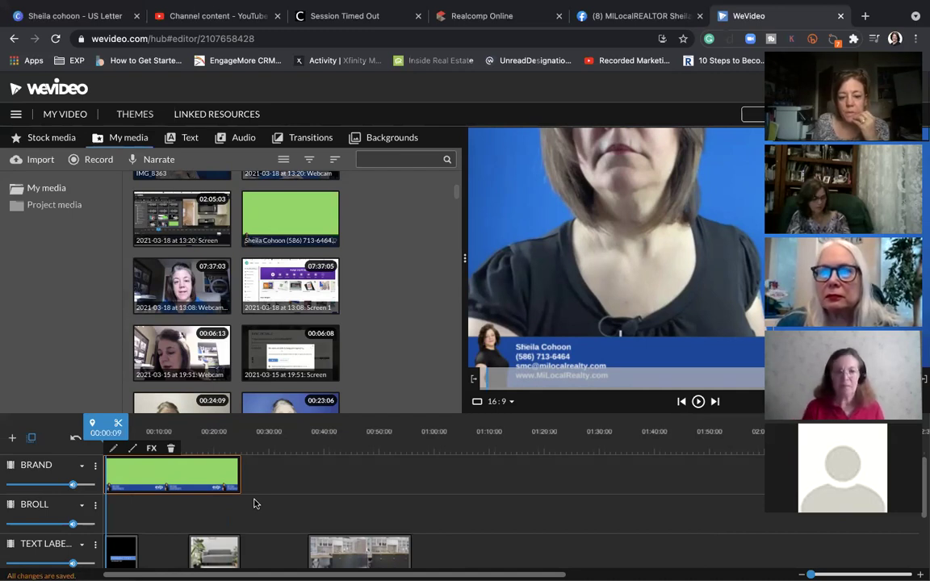
Delete the contact banner clip from the BRAND track.
scroll(253, 504, down, 1)
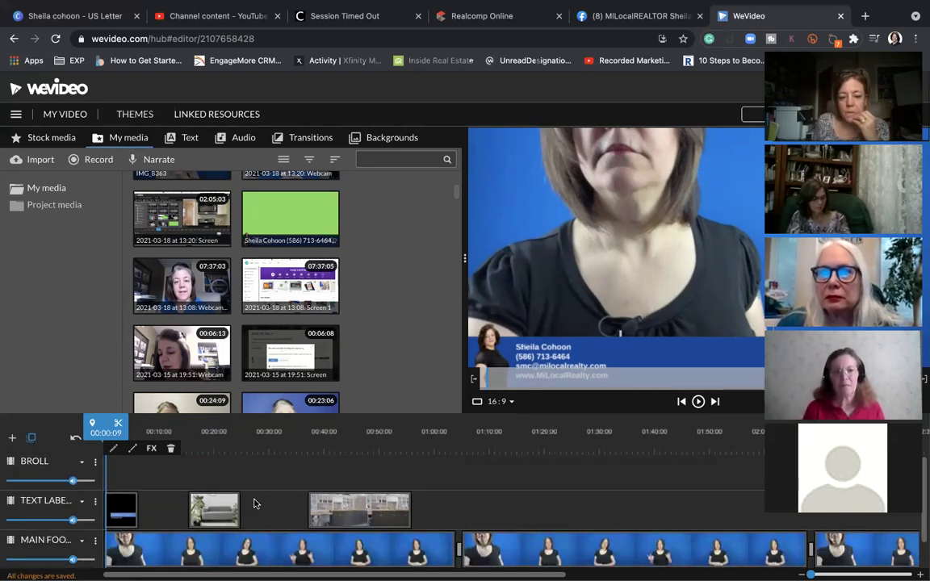
scroll(226, 477, up, 1)
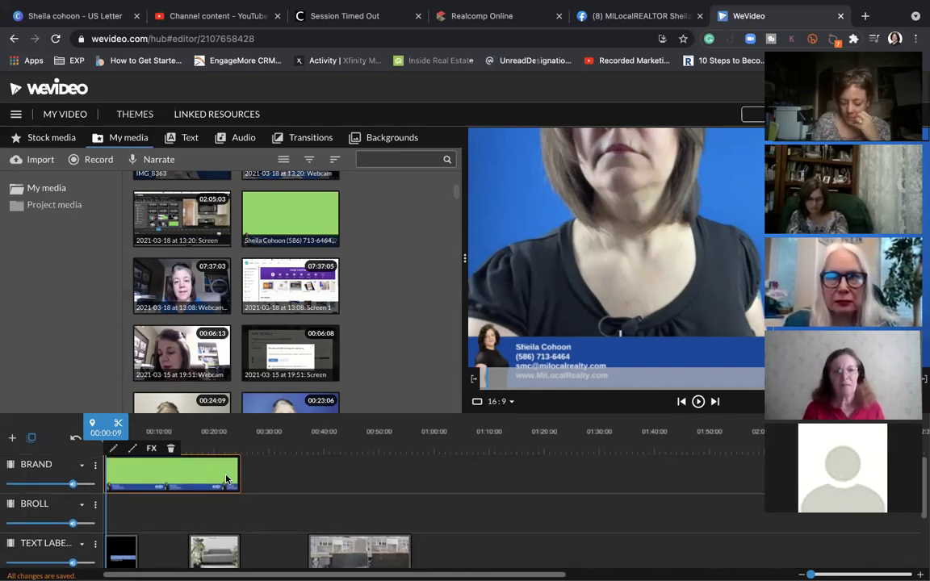
key(Delete)
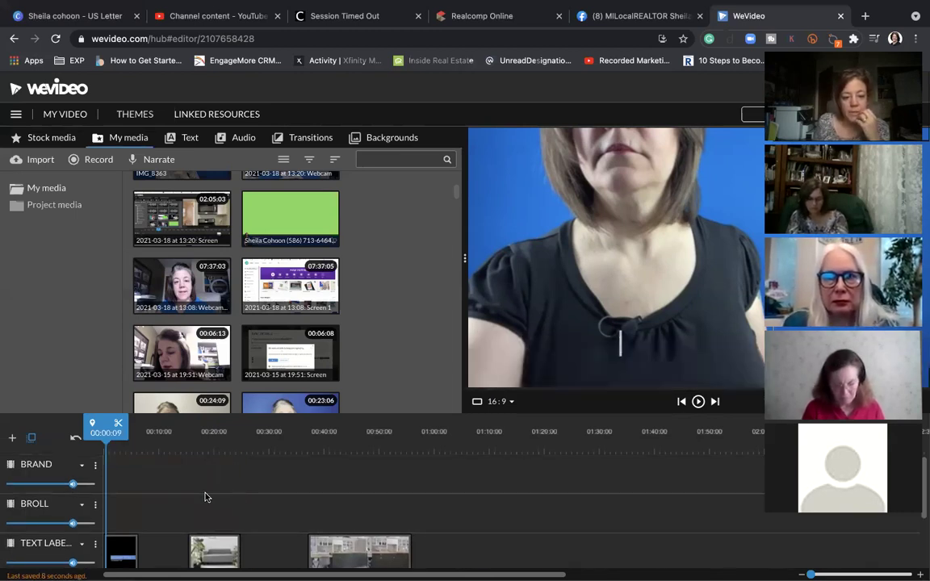
Move both B-roll clips to the BROLL track, placing the kitchen clip at 01:07:23 and the sofa clip at 00:20:08.
drag(328, 558, 314, 519)
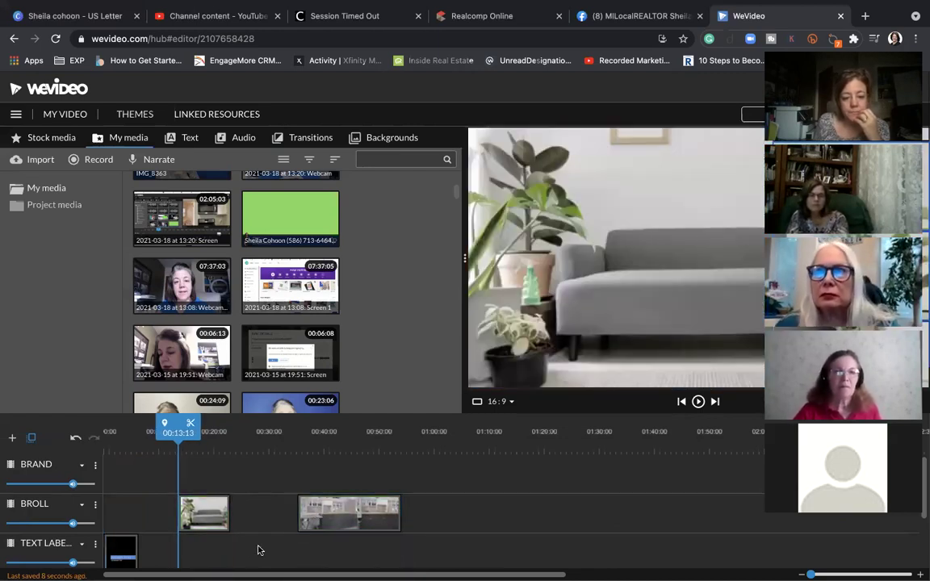
scroll(271, 547, down, 2)
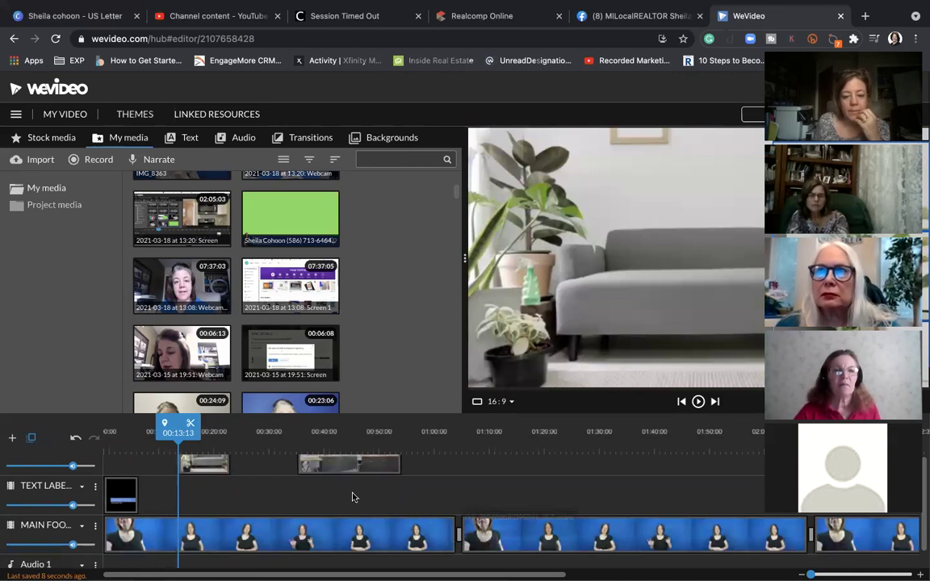
click(338, 470)
drag(338, 470, 519, 471)
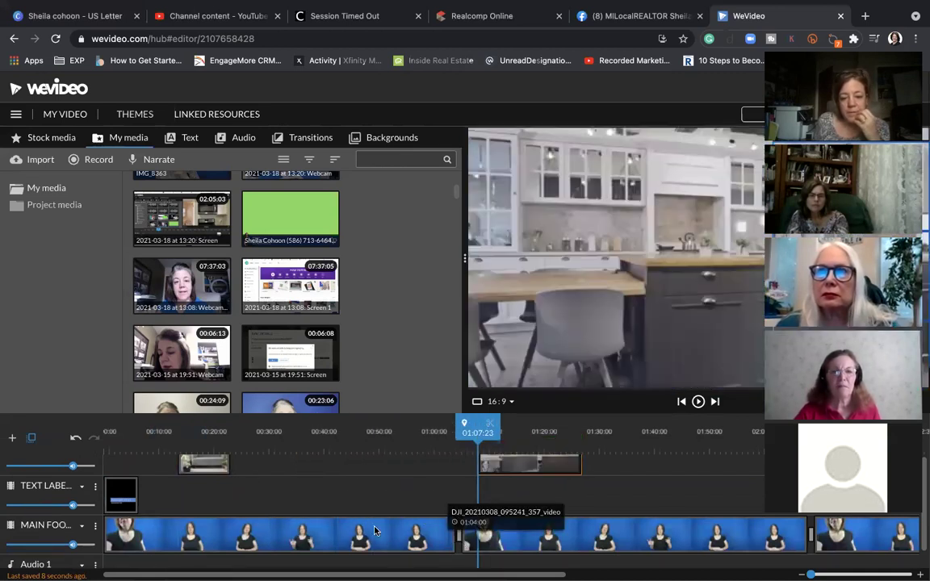
click(230, 465)
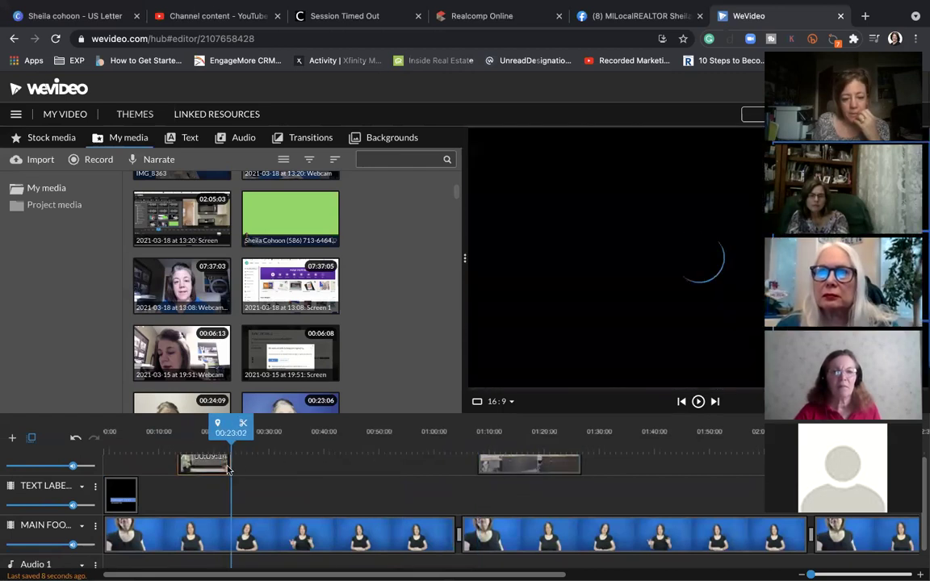
drag(216, 468, 248, 472)
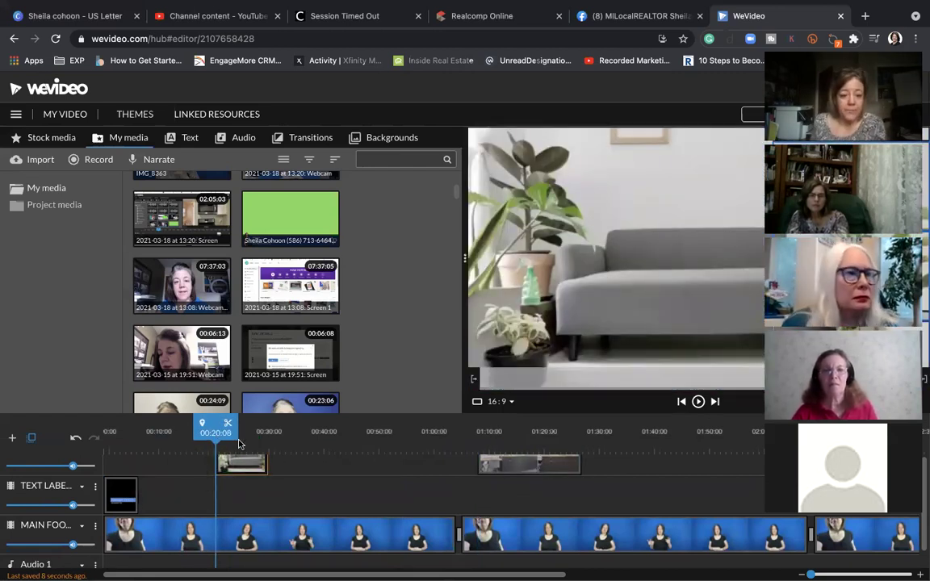
Add Blink - Title at about 17 seconds and Line rotate - Title at 00:41:12 on the text label track, and play the latter.
click(115, 493)
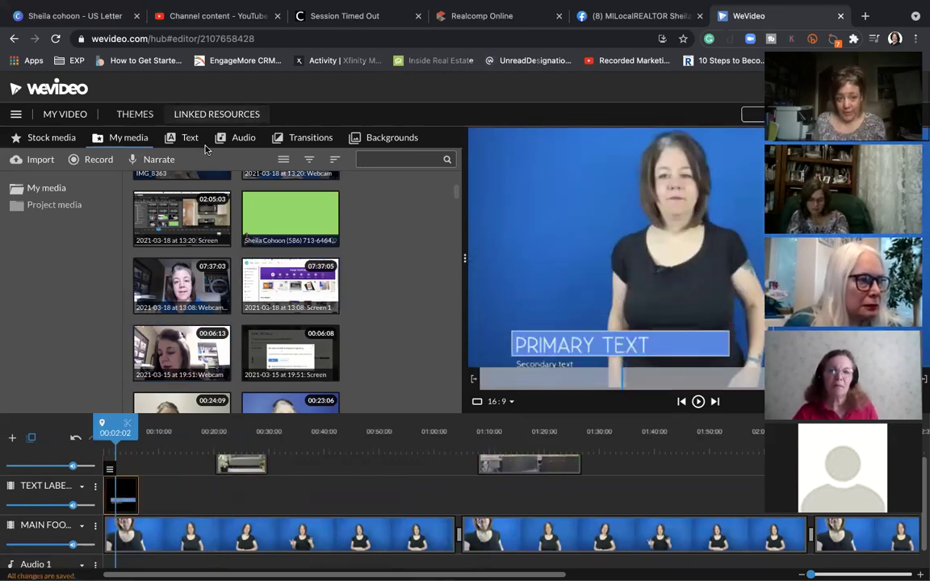
click(179, 139)
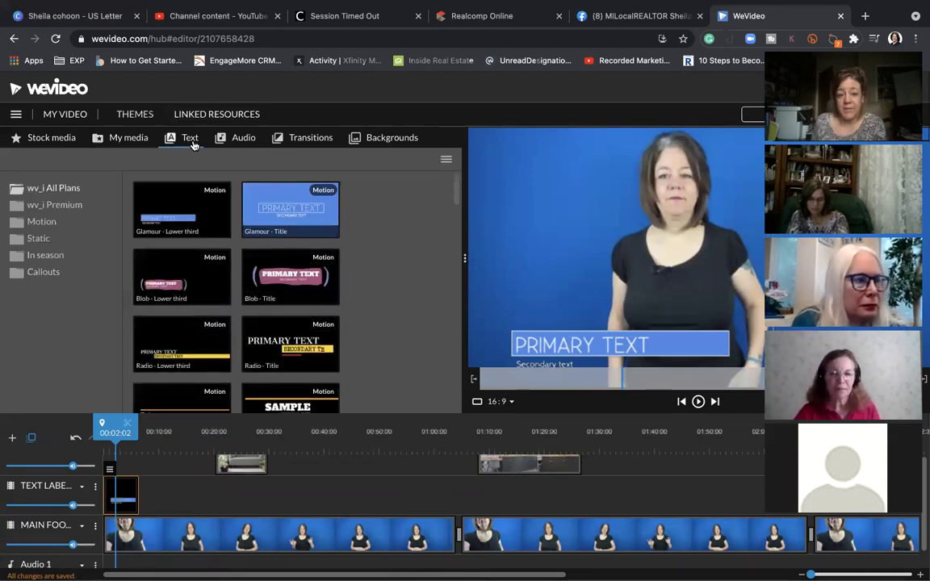
scroll(286, 331, down, 2)
scroll(286, 341, down, 5)
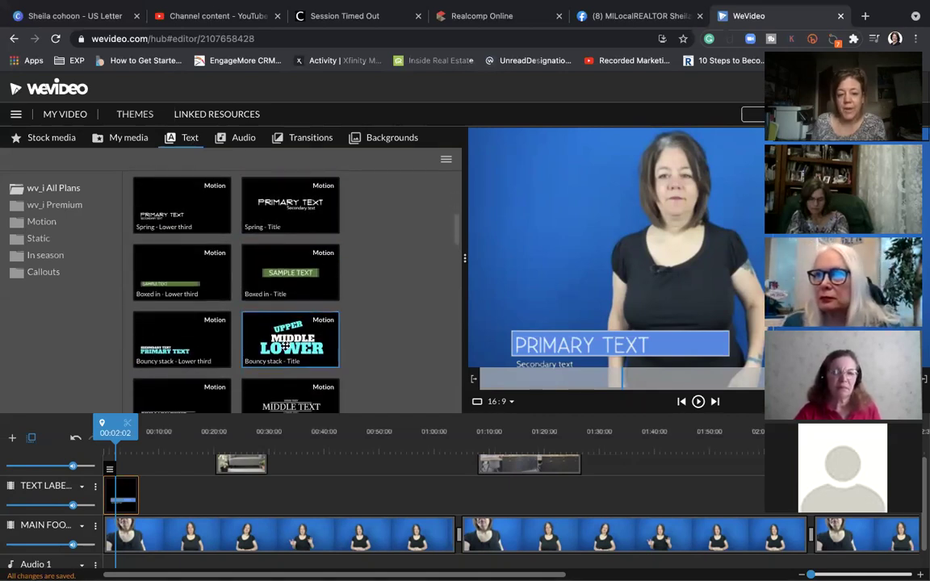
scroll(285, 345, down, 2)
drag(285, 339, 202, 499)
drag(289, 390, 345, 507)
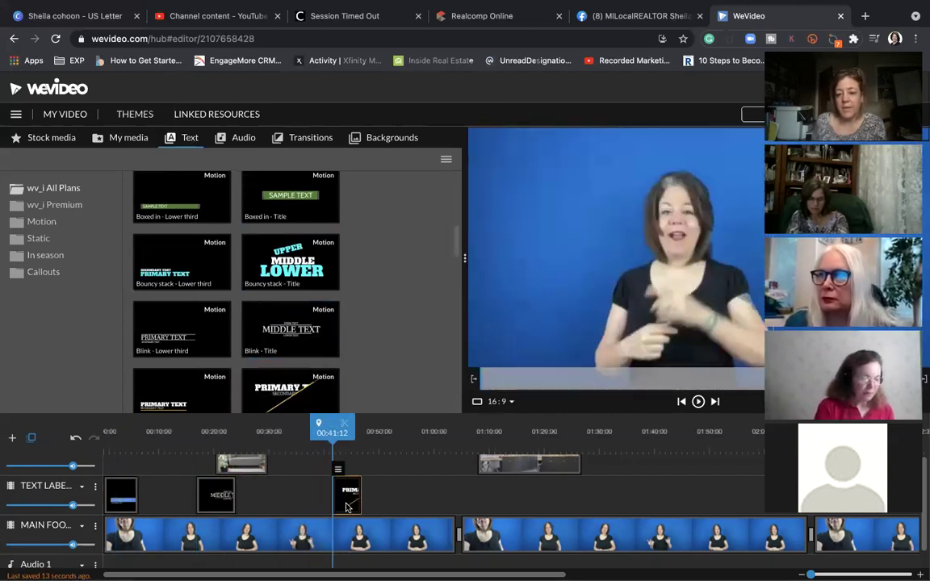
key(space)
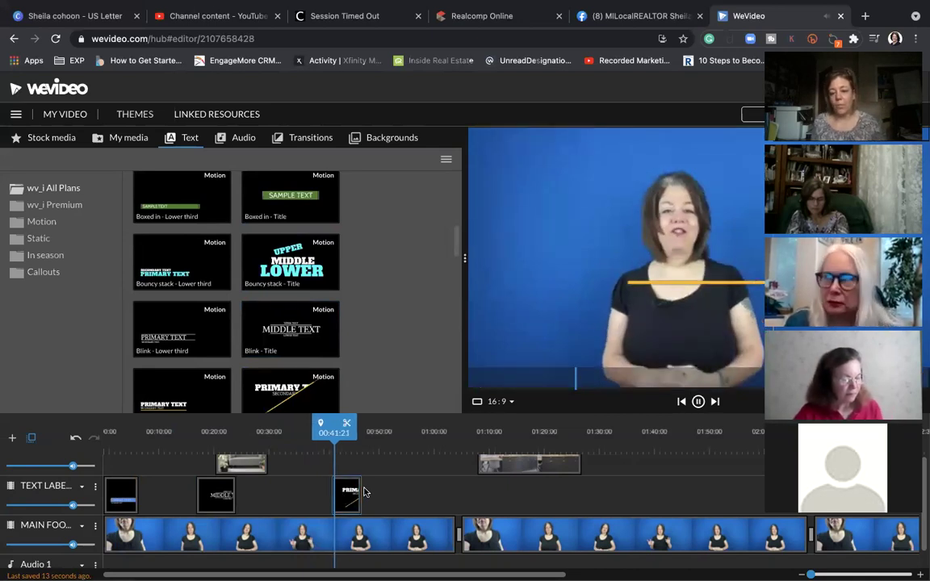
key(space)
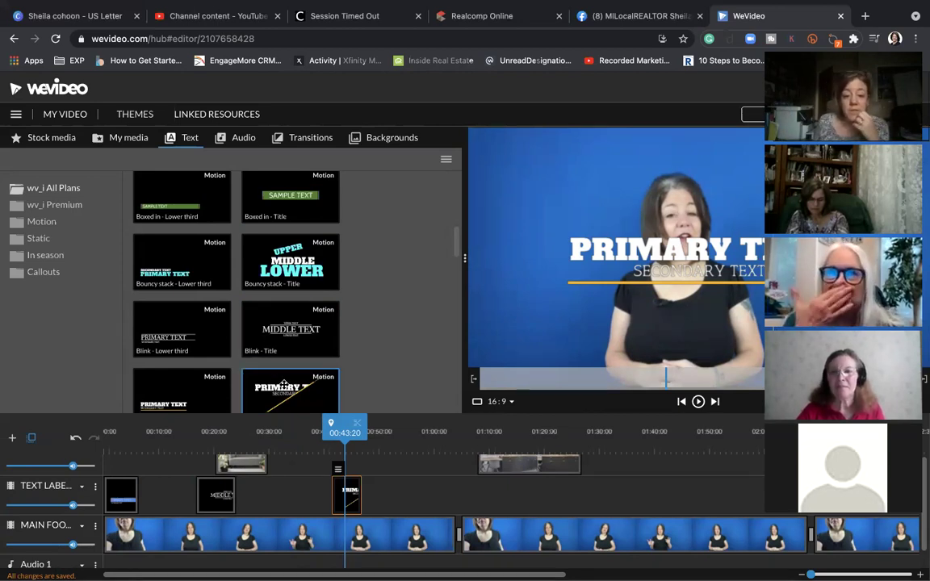
Preview the Flying - Title, Line rotate - Title and Swing - Title motion text templates.
scroll(274, 371, down, 2)
scroll(284, 387, down, 1)
click(284, 356)
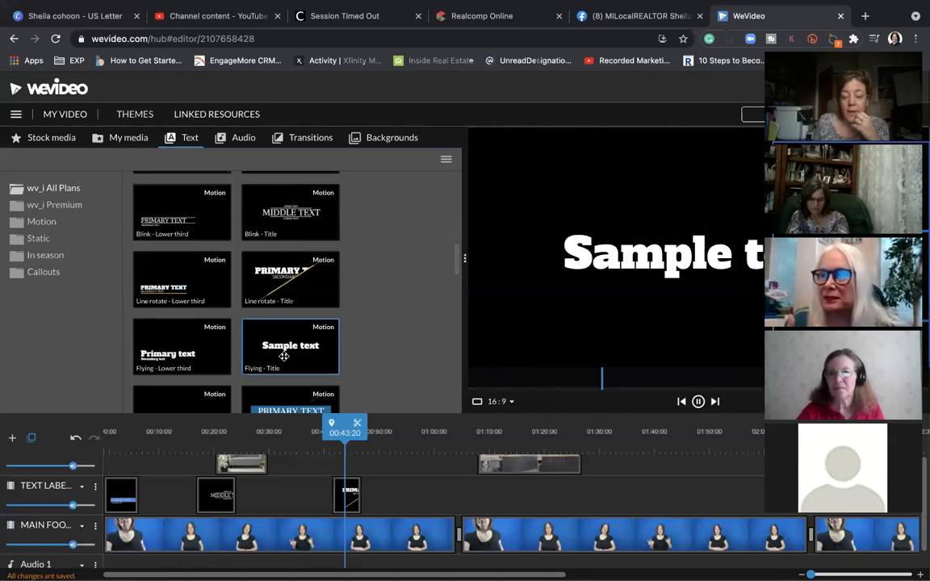
click(270, 297)
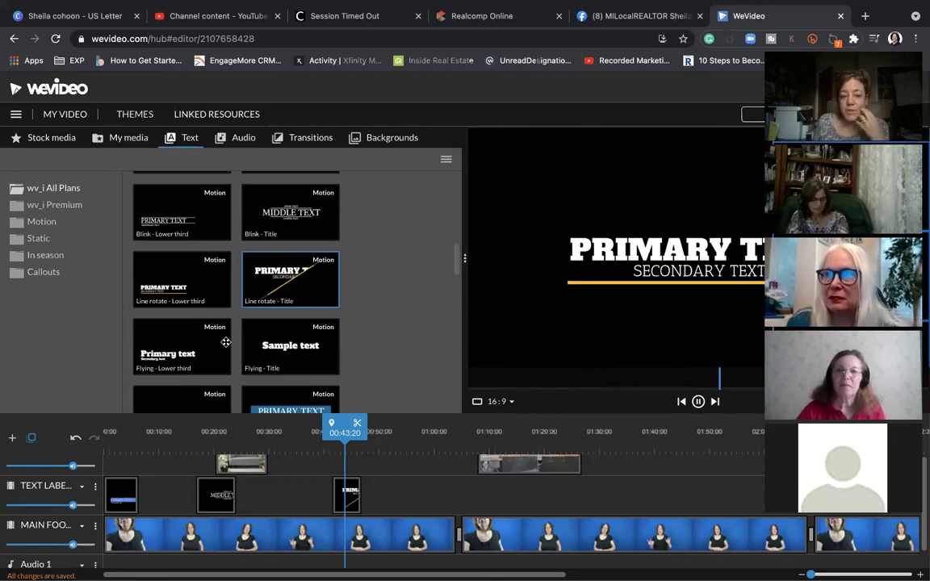
scroll(247, 353, down, 3)
click(261, 365)
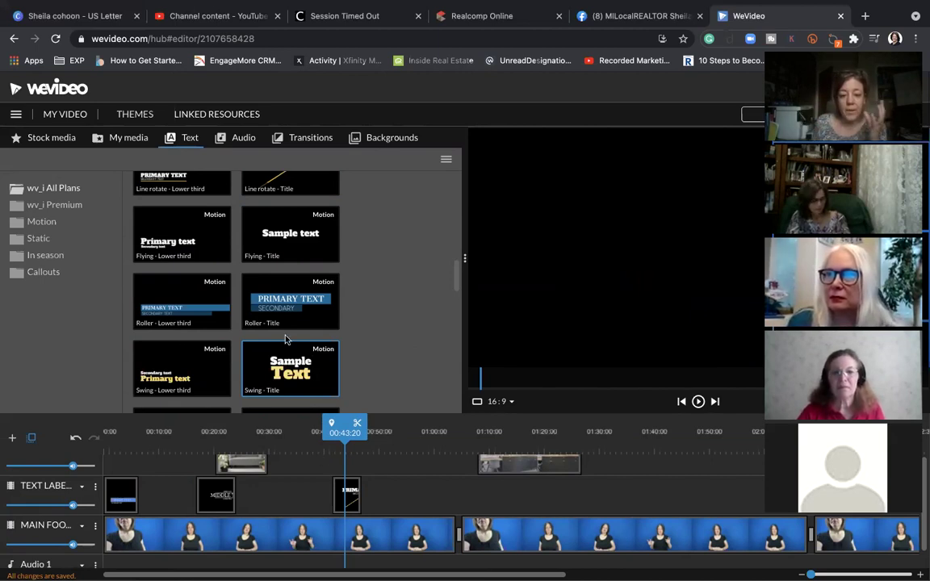
Add Puff - Title to the text label track at 01:07:23, below the start of the kitchen clip.
scroll(284, 339, down, 5)
scroll(289, 337, down, 2)
scroll(289, 337, down, 6)
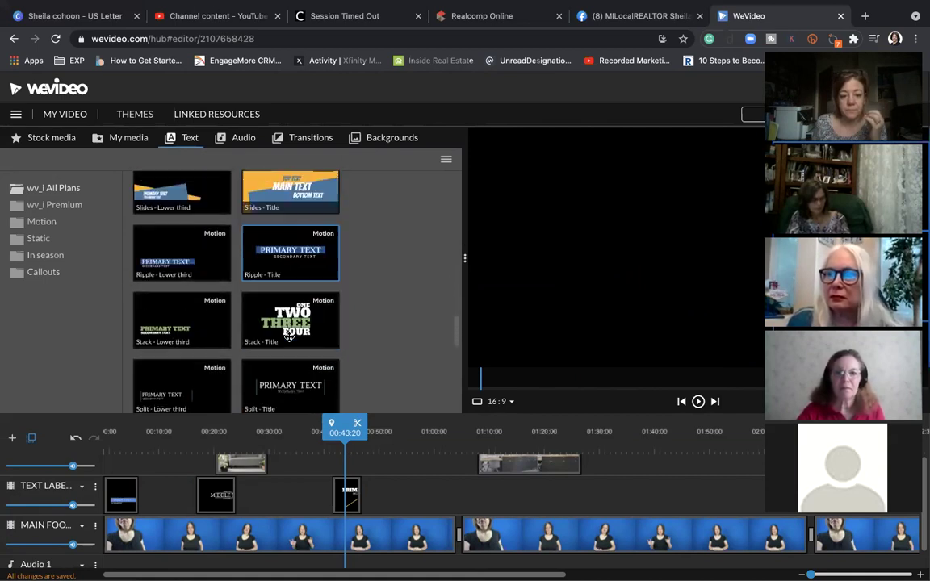
scroll(289, 337, down, 2)
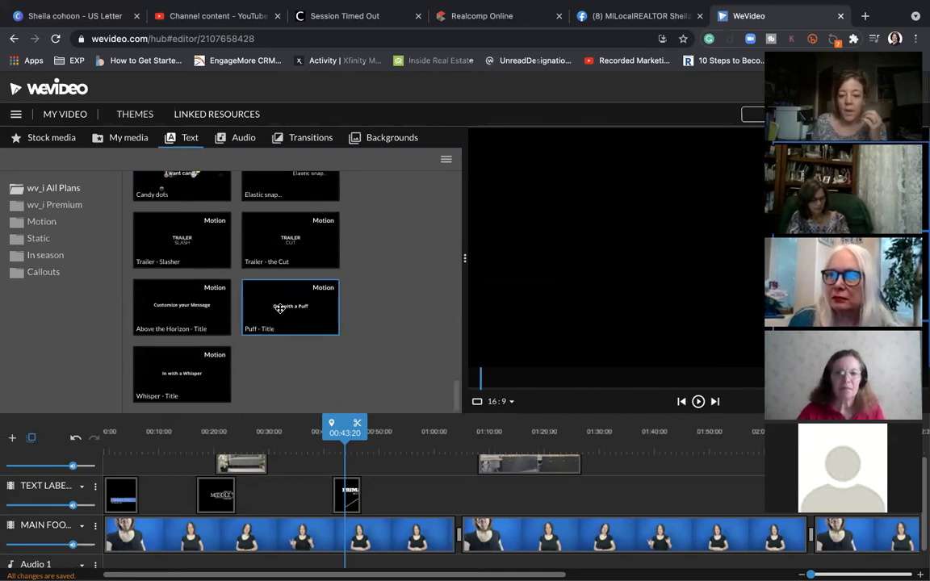
drag(375, 408, 490, 492)
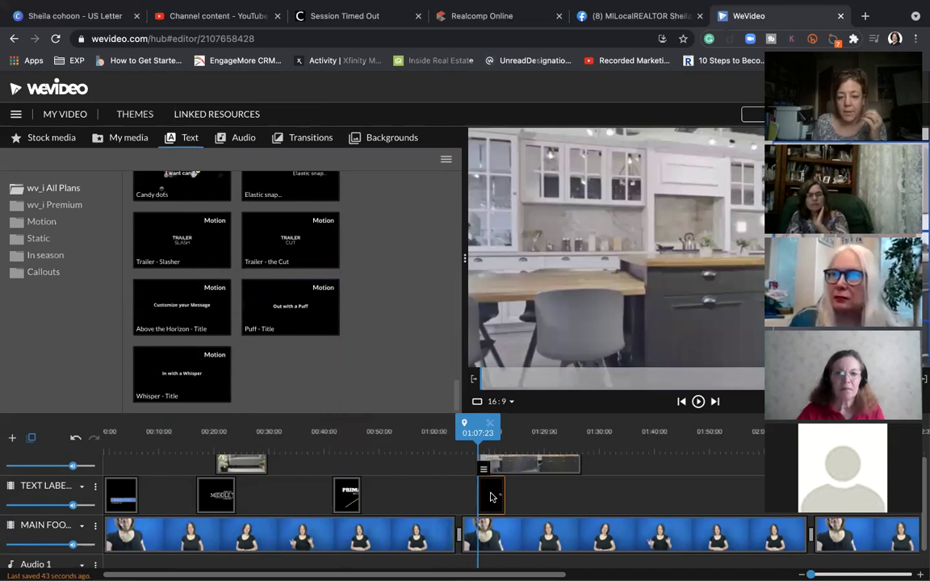
scroll(491, 496, up, 3)
scroll(490, 496, down, 3)
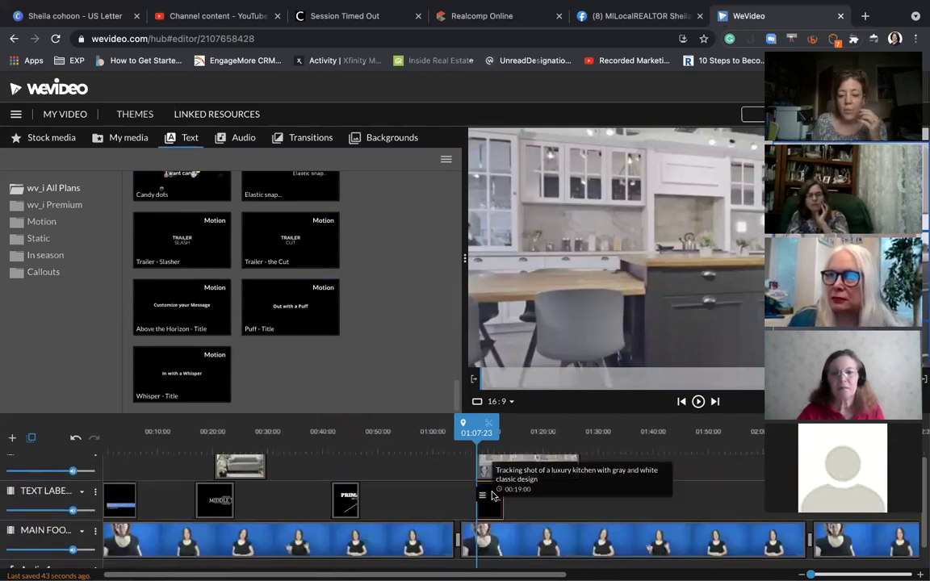
Play twice from about 01:07 to check how the Puff title shows beneath the kitchen B-roll.
click(472, 430)
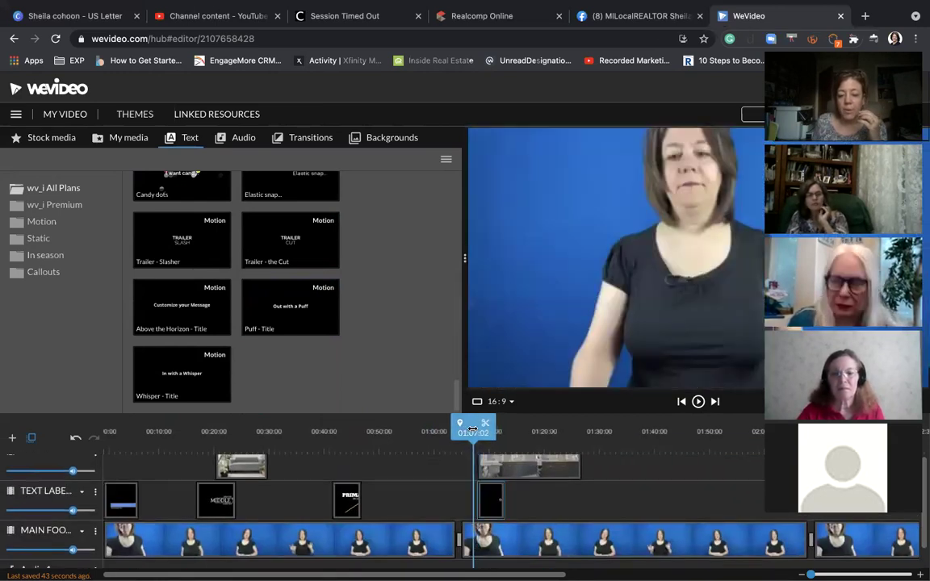
key(space)
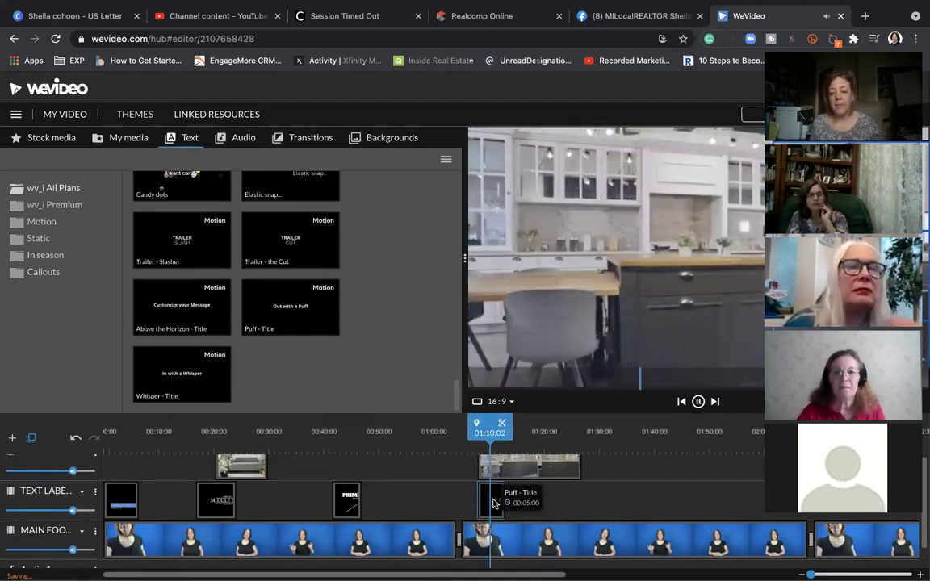
key(space)
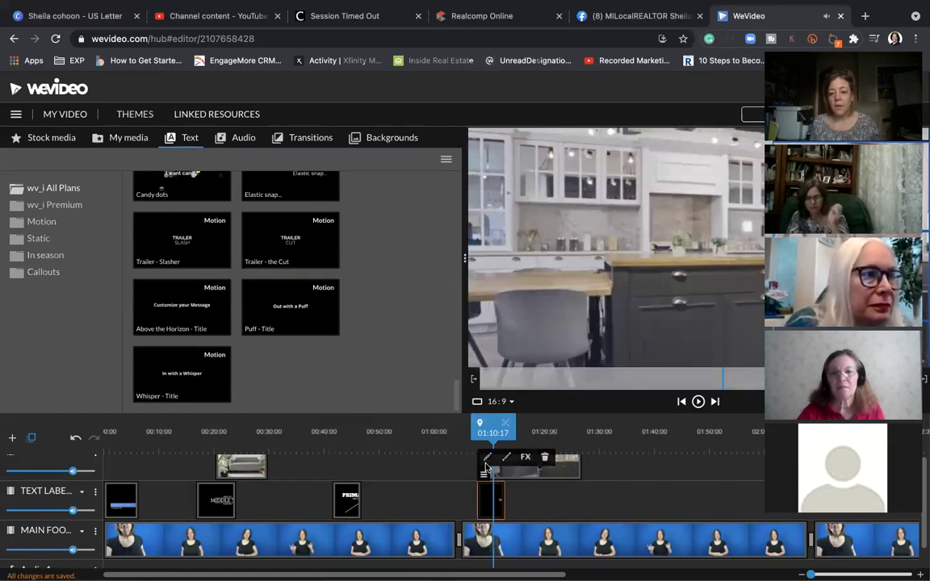
drag(482, 433, 468, 433)
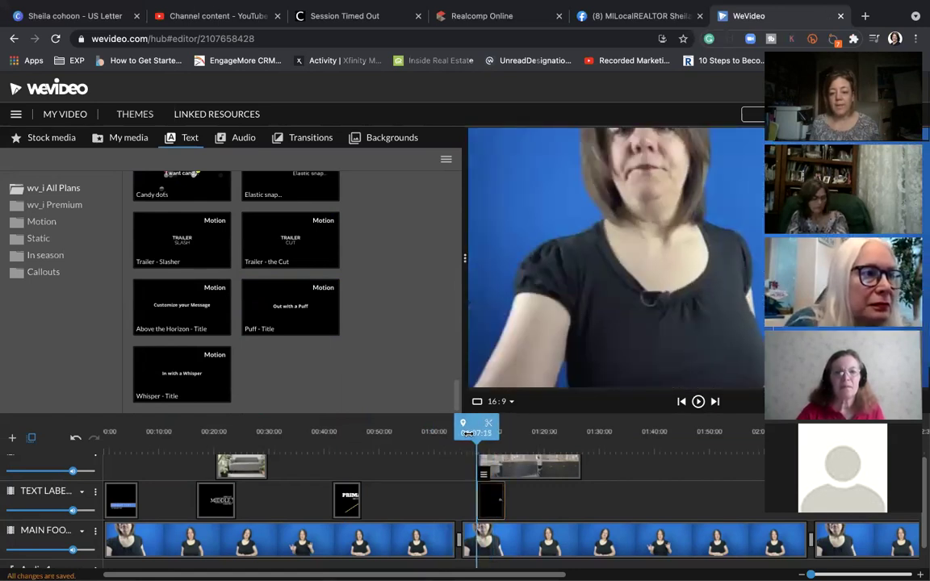
key(space)
key(space)
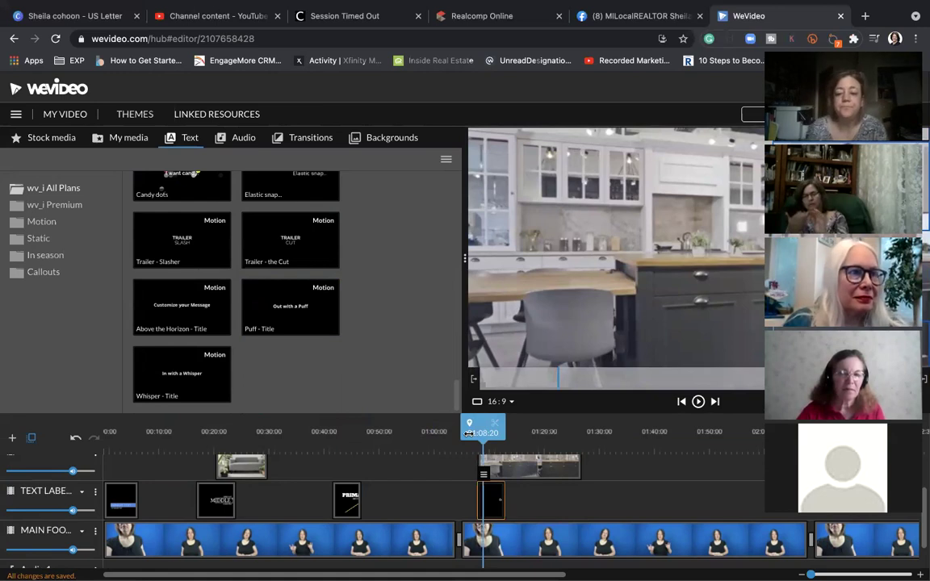
Move the Puff title up to the BRAND track above the kitchen clip at 01:07:23 and play that section.
scroll(458, 488, up, 1)
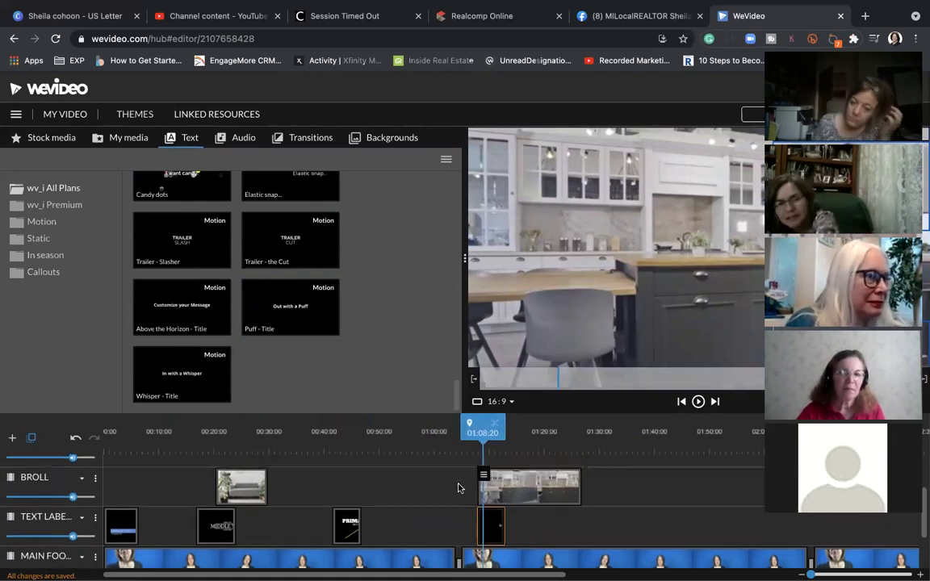
scroll(458, 488, up, 1)
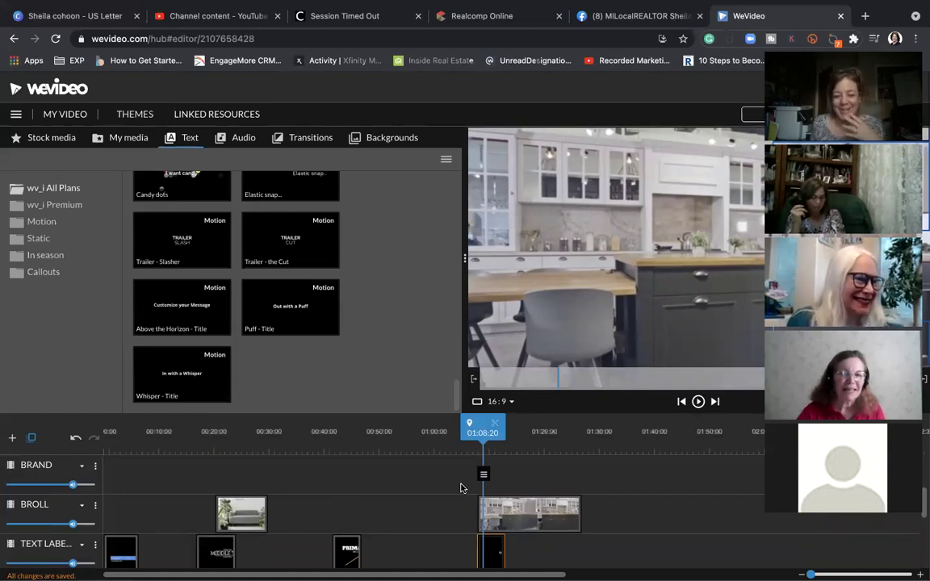
drag(490, 549, 491, 474)
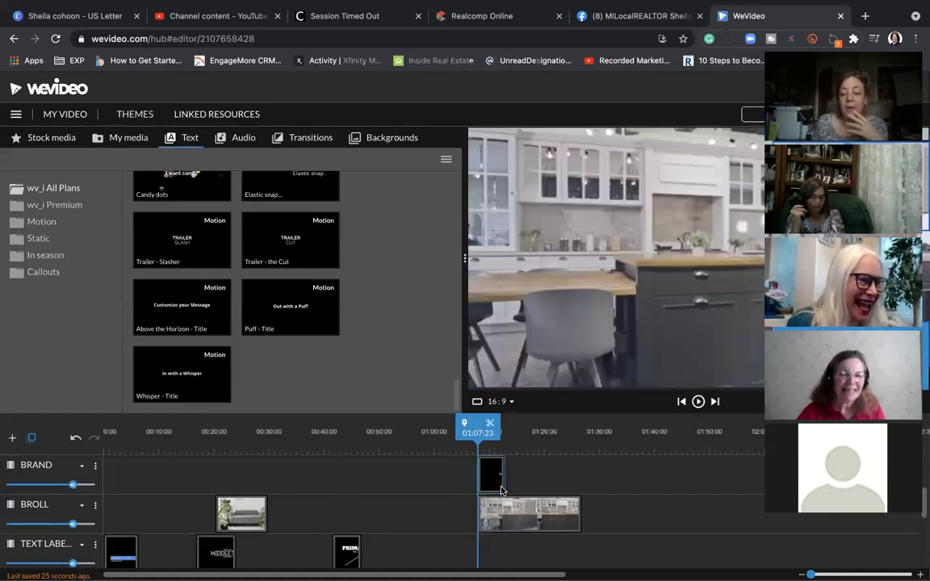
key(space)
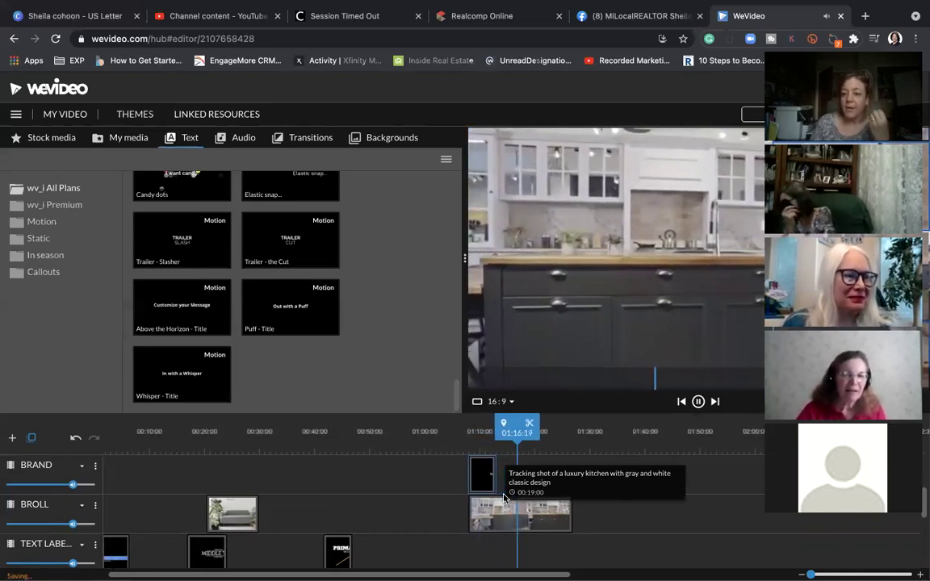
key(space)
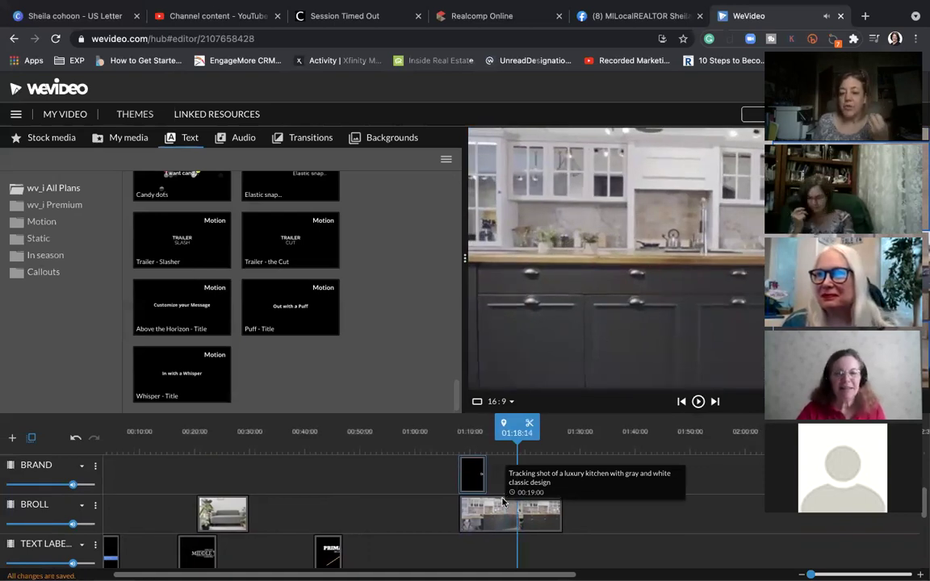
scroll(285, 531, down, 2)
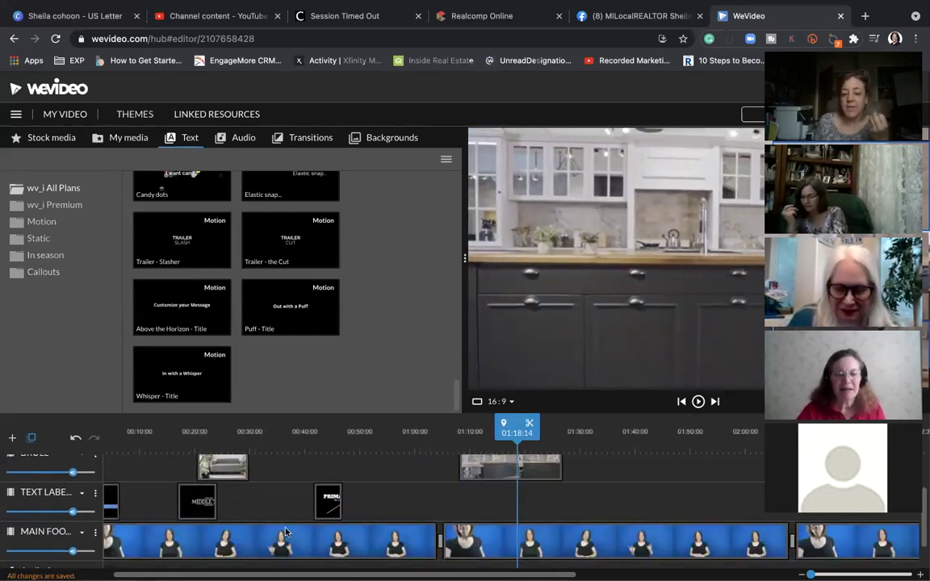
scroll(456, 516, up, 2)
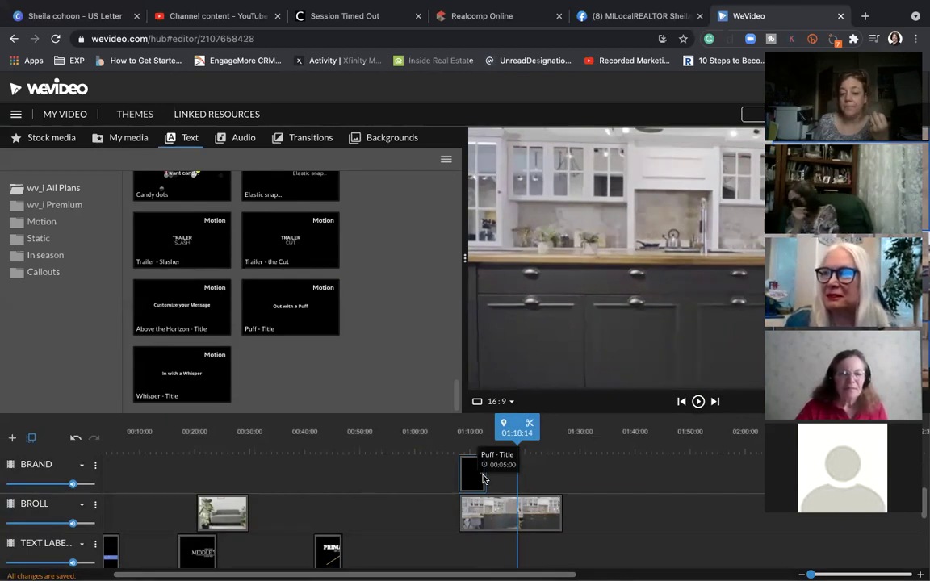
scroll(484, 483, down, 2)
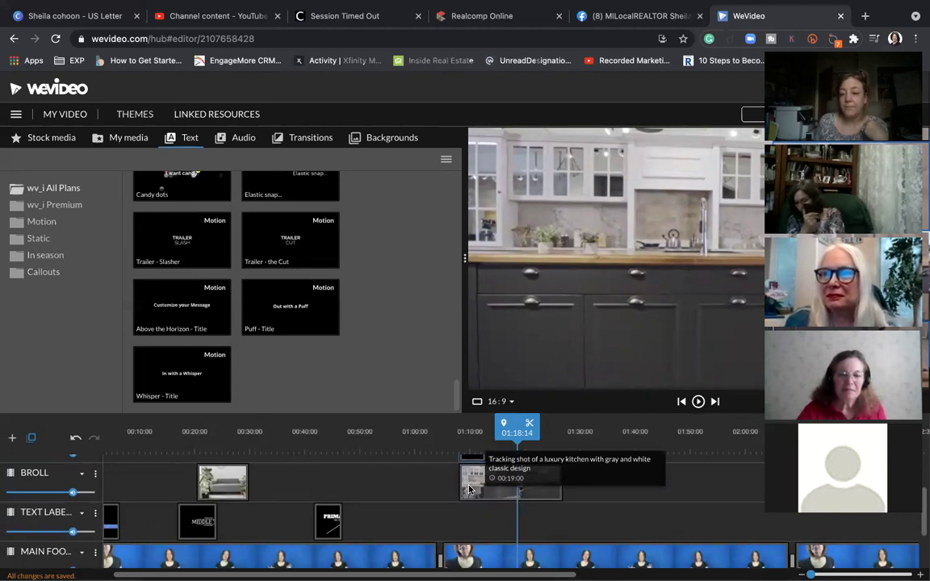
scroll(472, 484, up, 1)
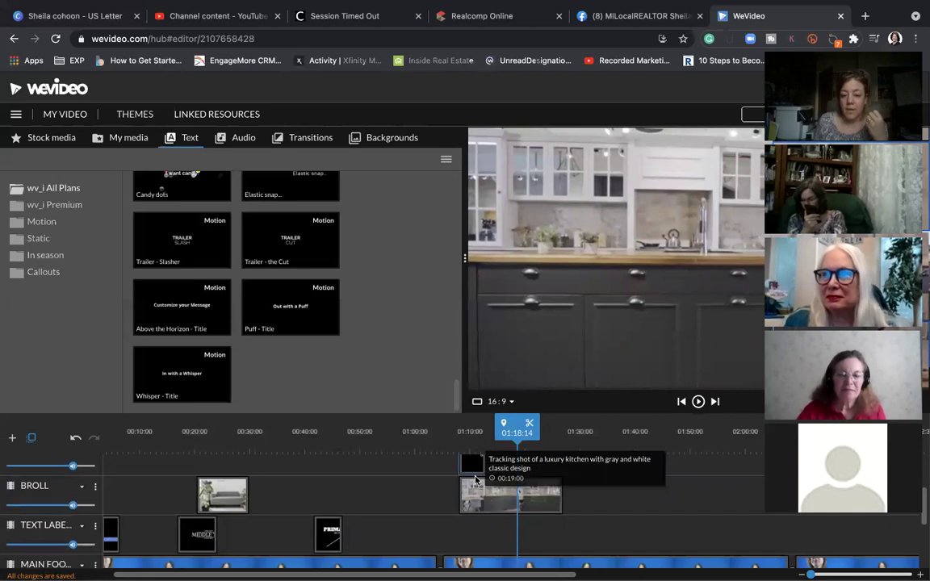
Set the Puff title above the kitchen clip to read "GLORIOUS KITCHEN REMODEL" in red and save the changes.
scroll(476, 481, down, 2)
scroll(500, 483, up, 2)
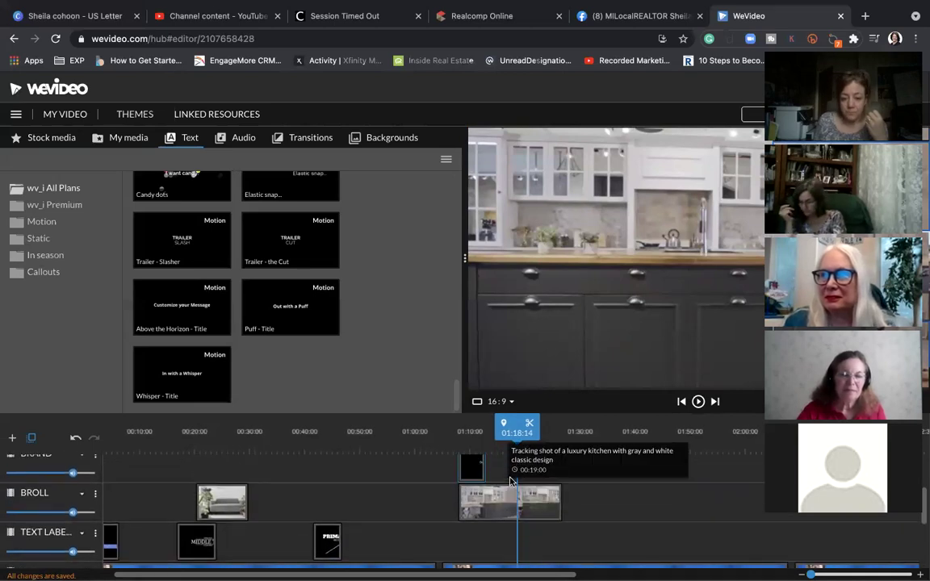
double_click(472, 466)
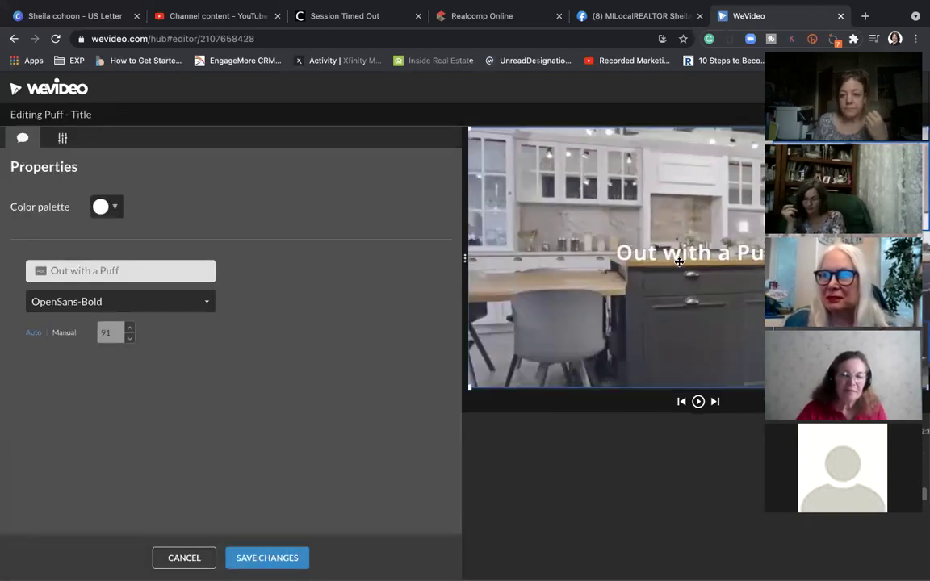
click(89, 271)
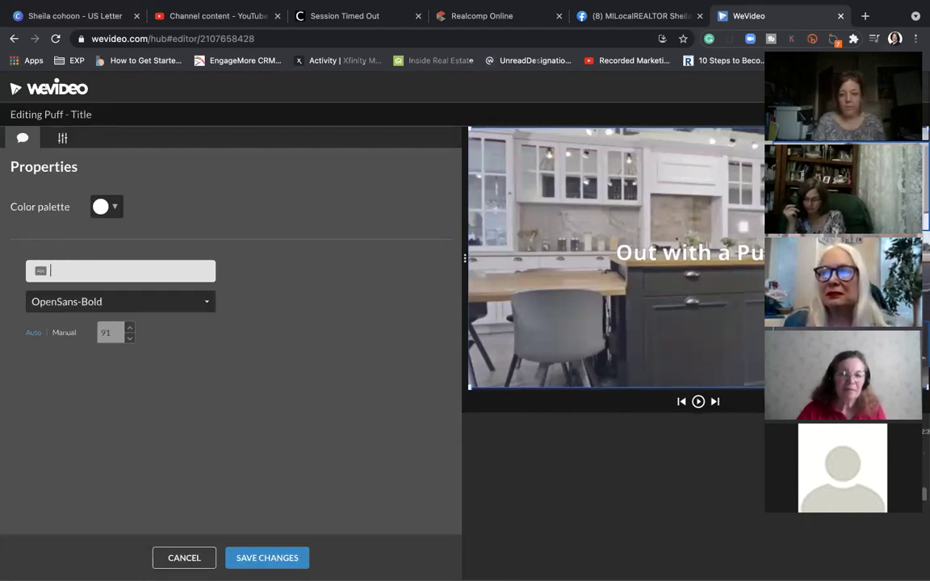
text(GLORIOUS KITCHEN REMODEL)
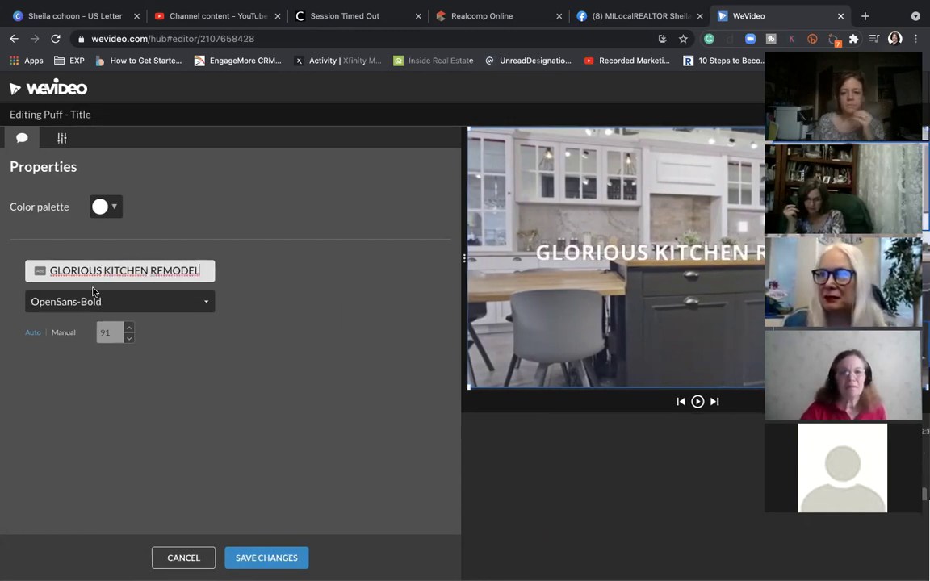
click(107, 212)
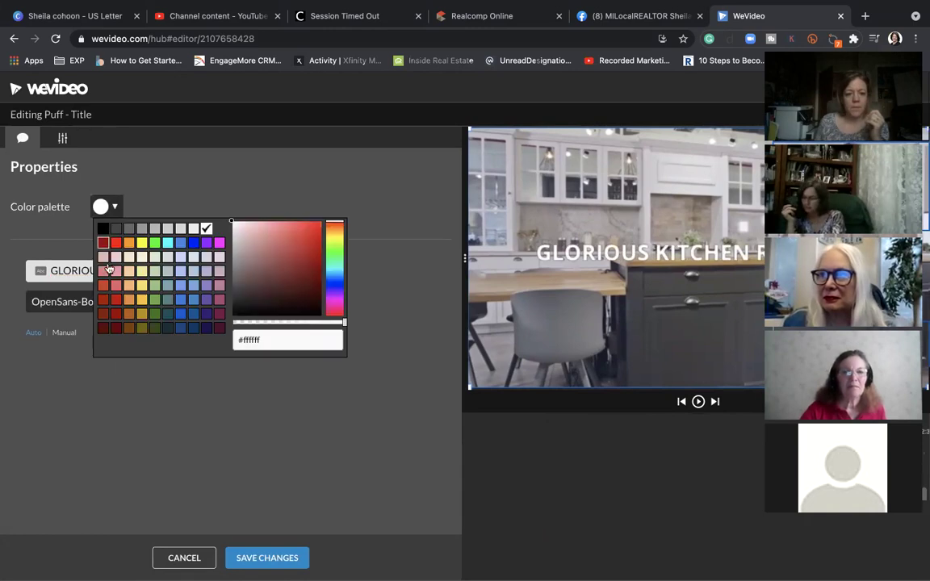
click(104, 239)
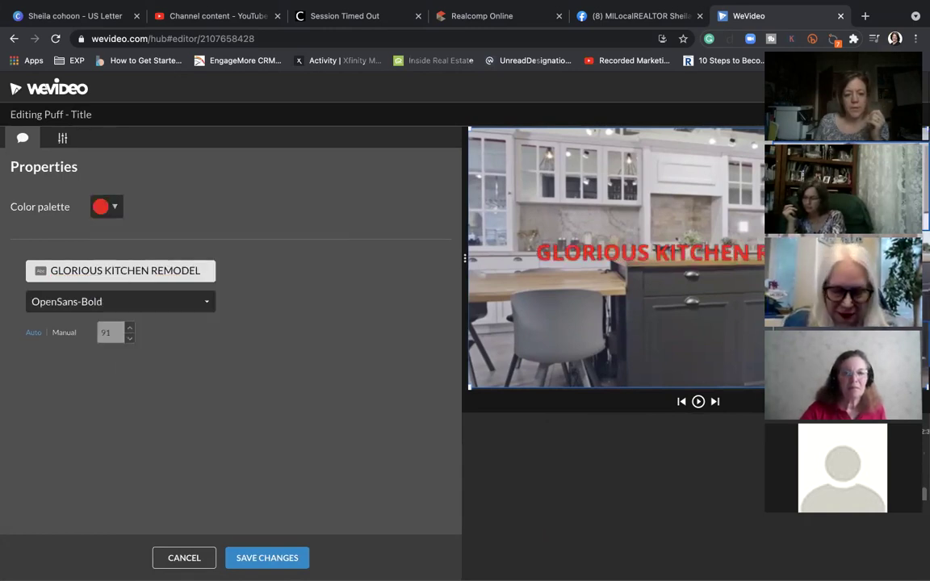
click(272, 559)
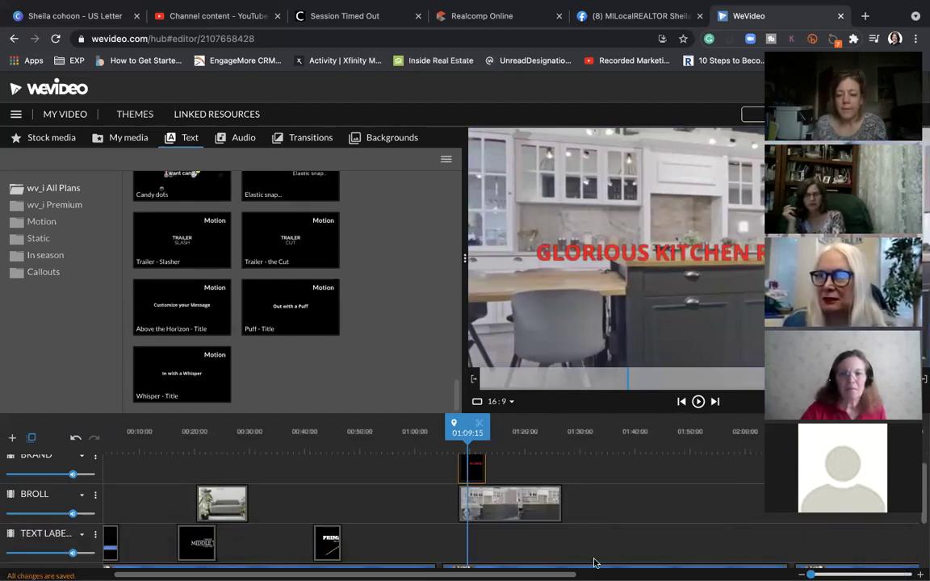
Add the SUBSCRIBE (2) clip from the personal media library to the end of the main footage track at about 03:13.
drag(593, 562, 788, 564)
scroll(729, 527, down, 2)
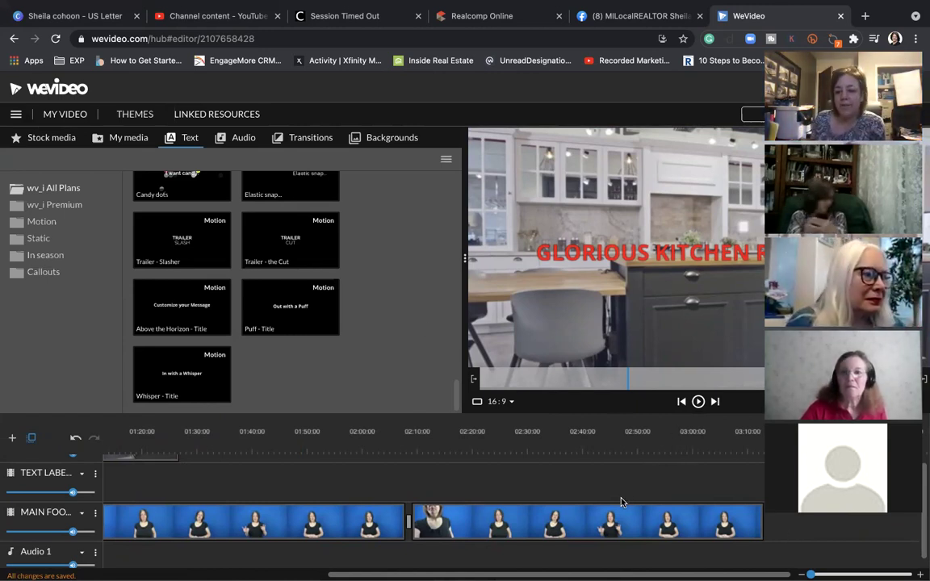
scroll(650, 498, right, 1)
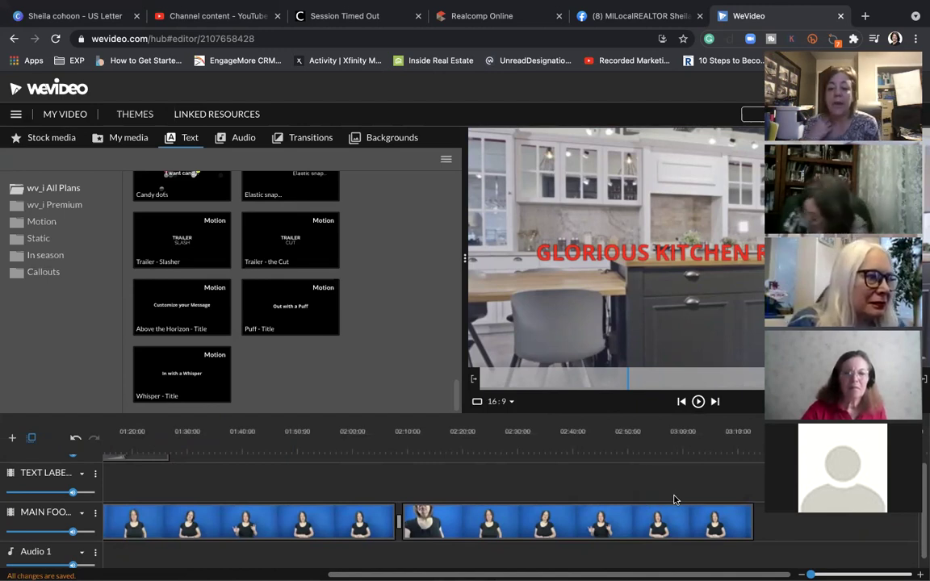
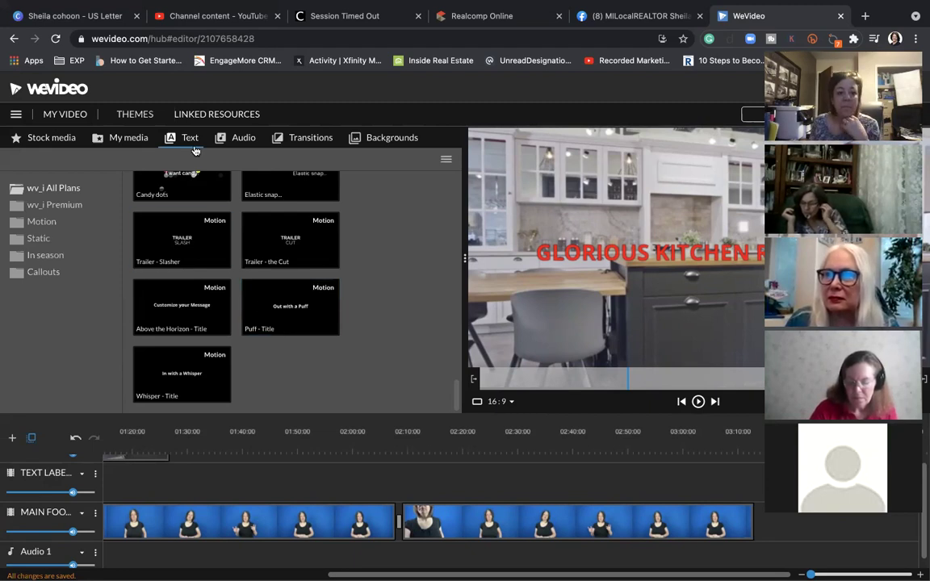
click(121, 138)
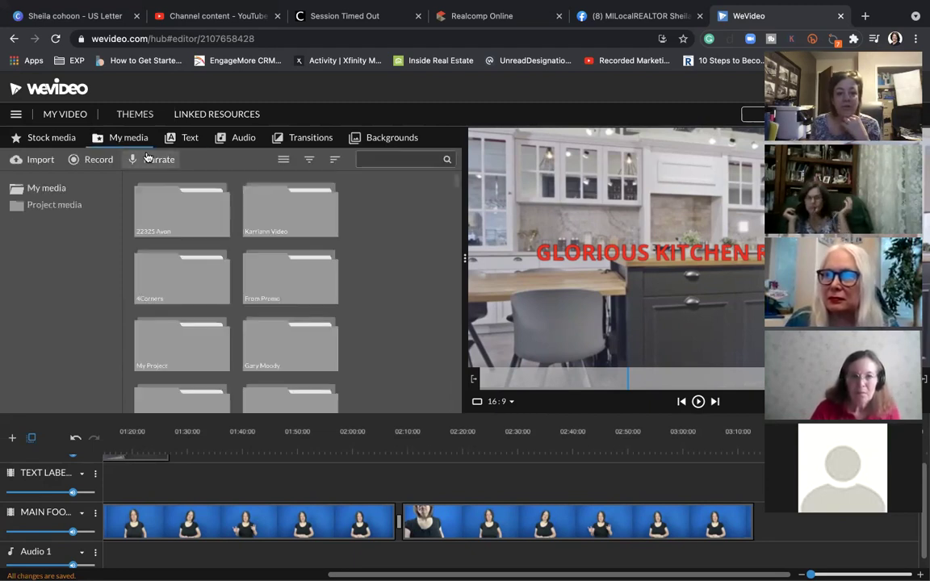
scroll(281, 252, down, 5)
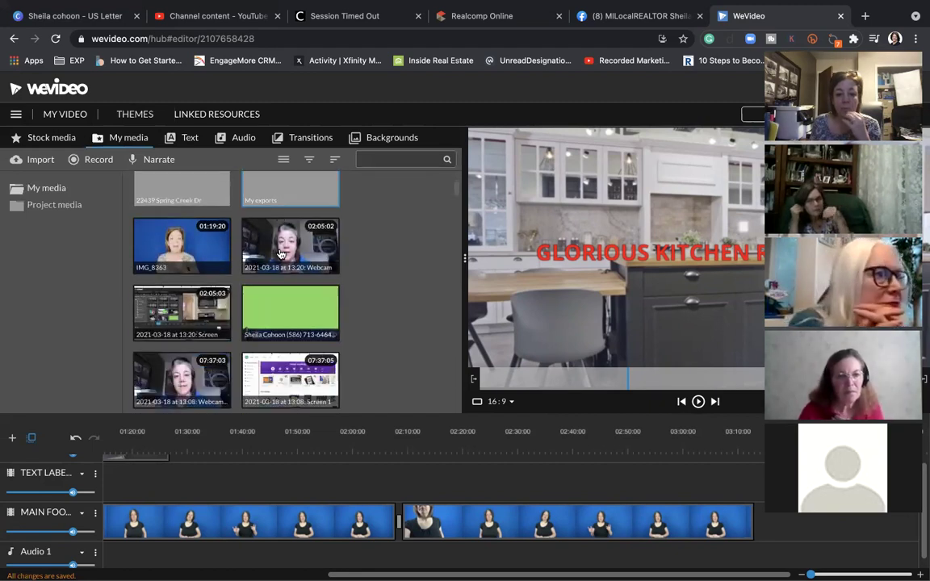
scroll(291, 255, down, 4)
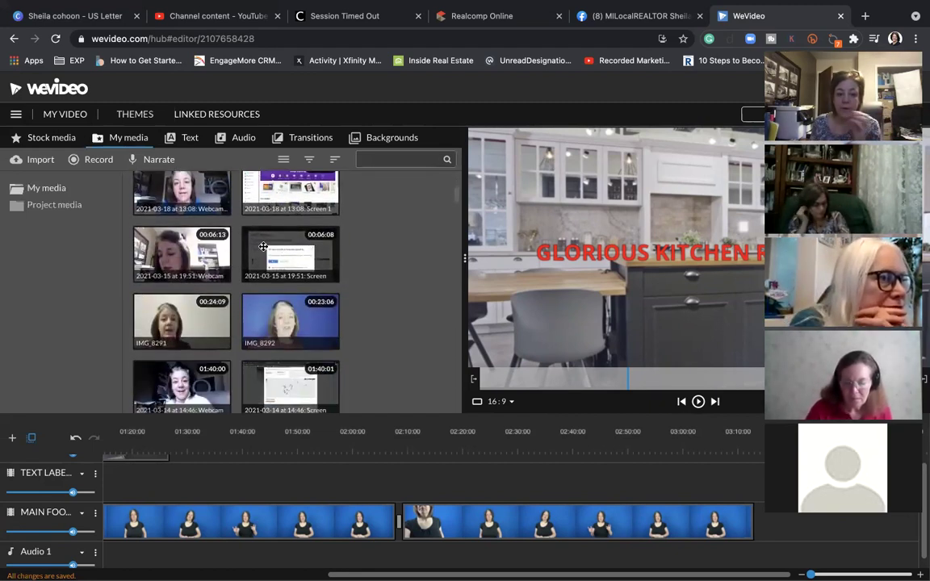
scroll(323, 258, down, 6)
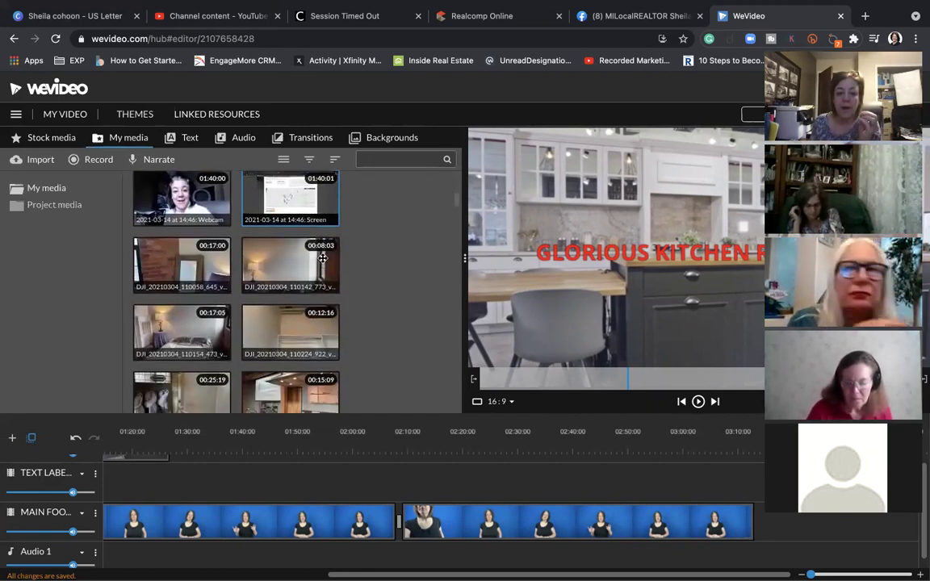
scroll(323, 257, down, 4)
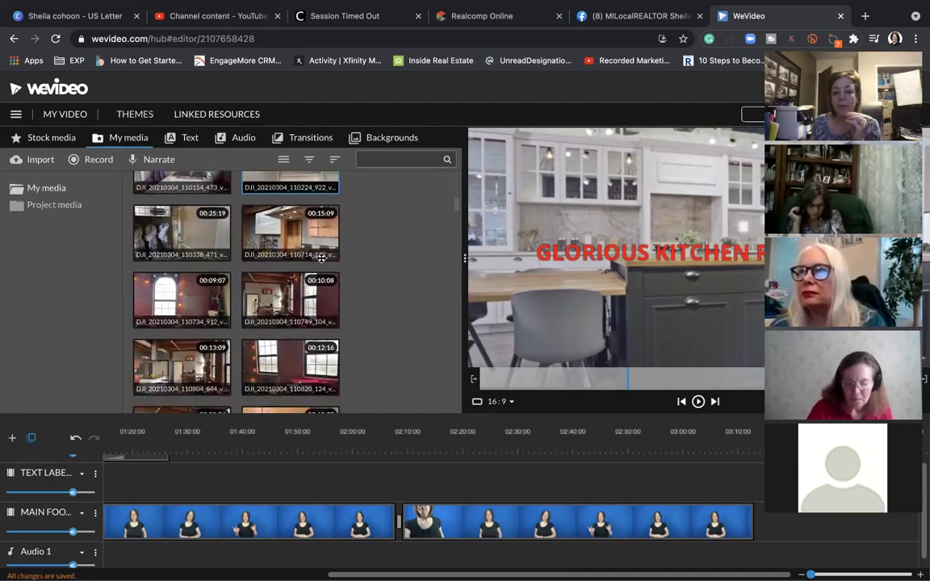
scroll(321, 257, down, 8)
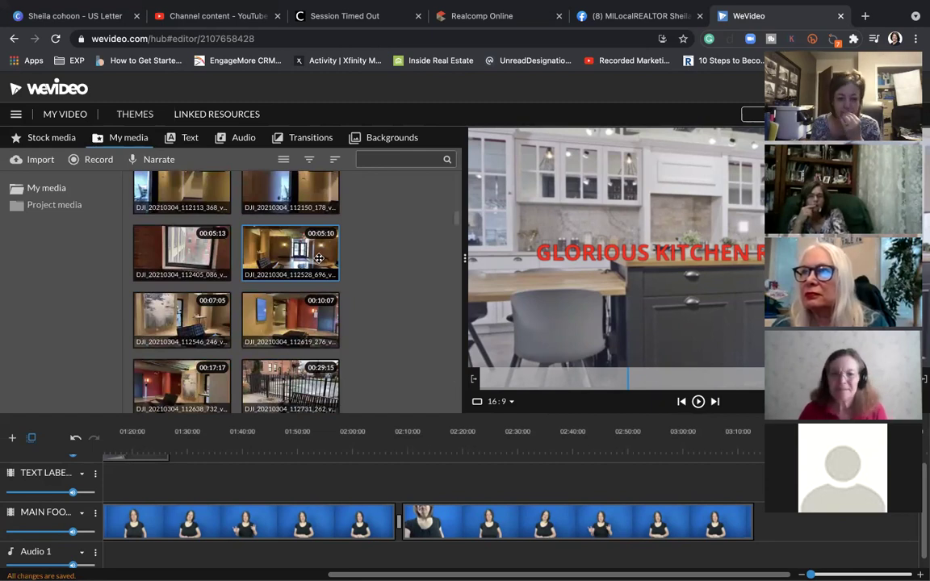
scroll(320, 258, down, 5)
drag(179, 211, 780, 531)
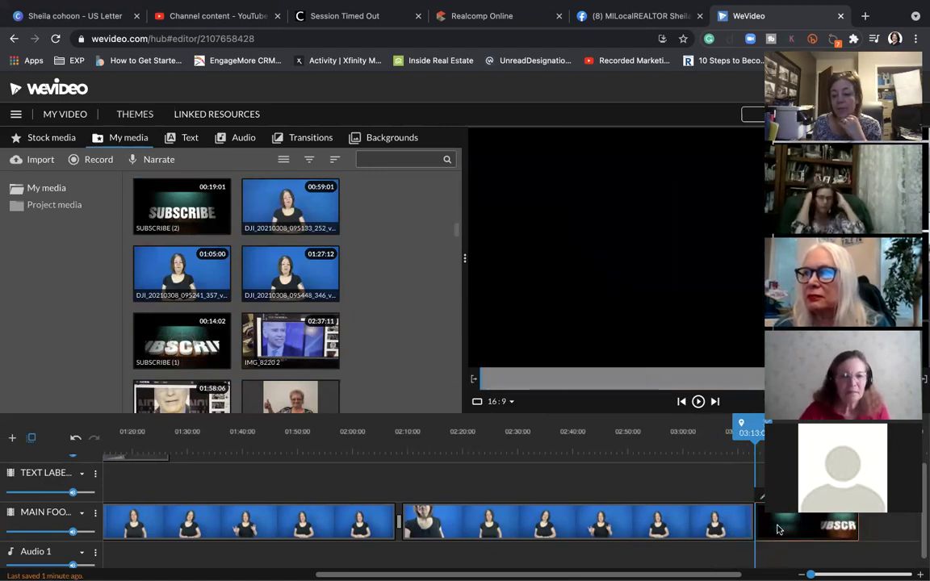
Play the SUBSCRIBE clip at the end of the main footage and delete it from the track.
key(space)
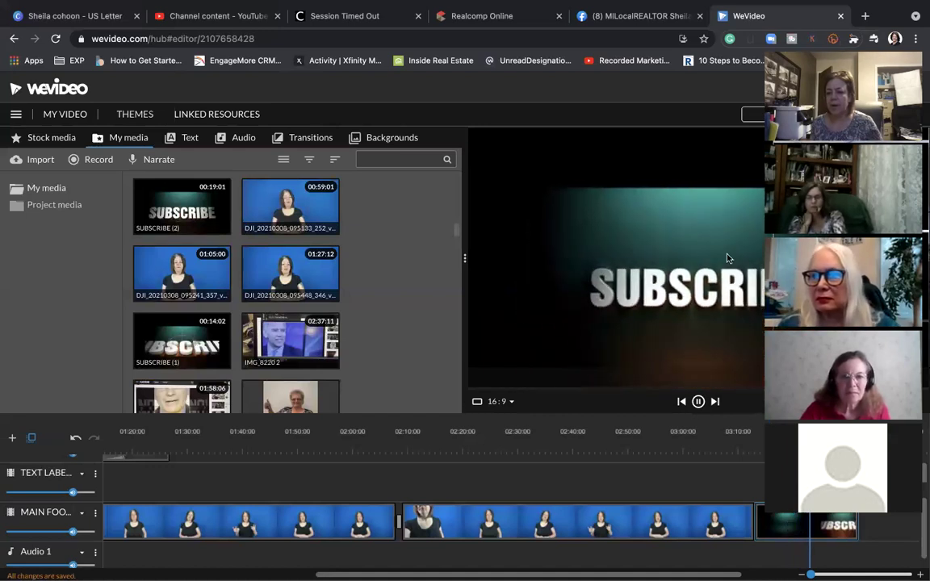
click(803, 531)
key(Delete)
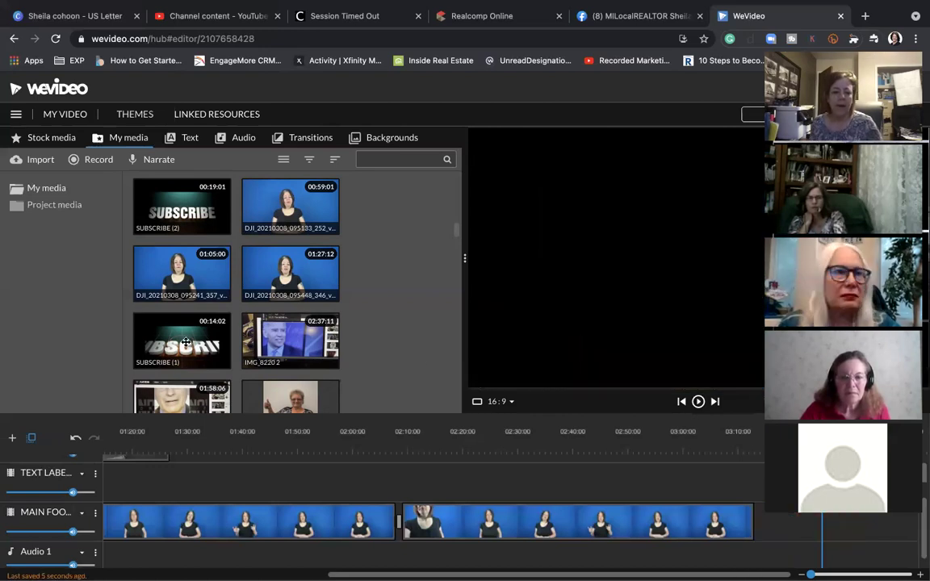
Find the "Business Card on Viddoze (2)" clip in the personal media library and add it to the text label track at 01:48:00.
scroll(186, 343, down, 10)
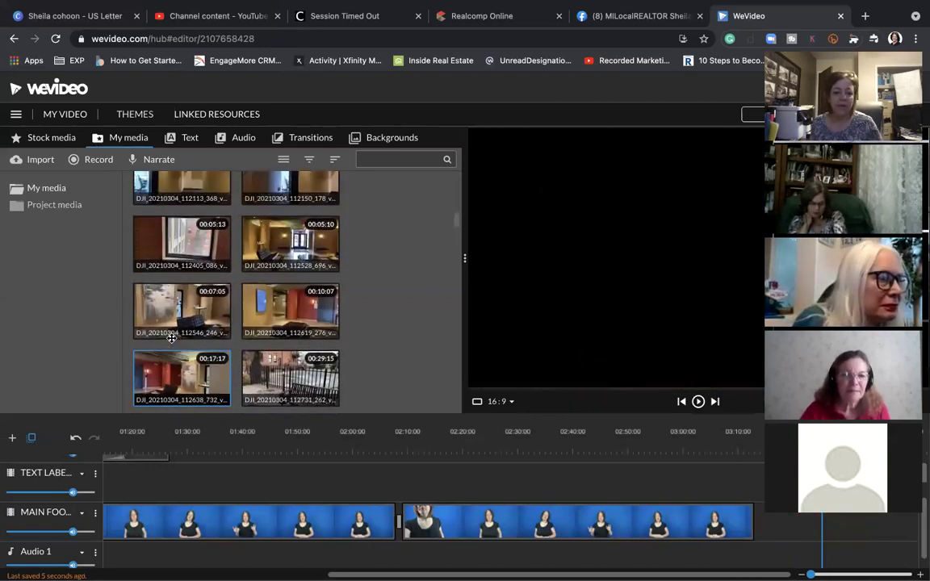
scroll(171, 341, up, 3)
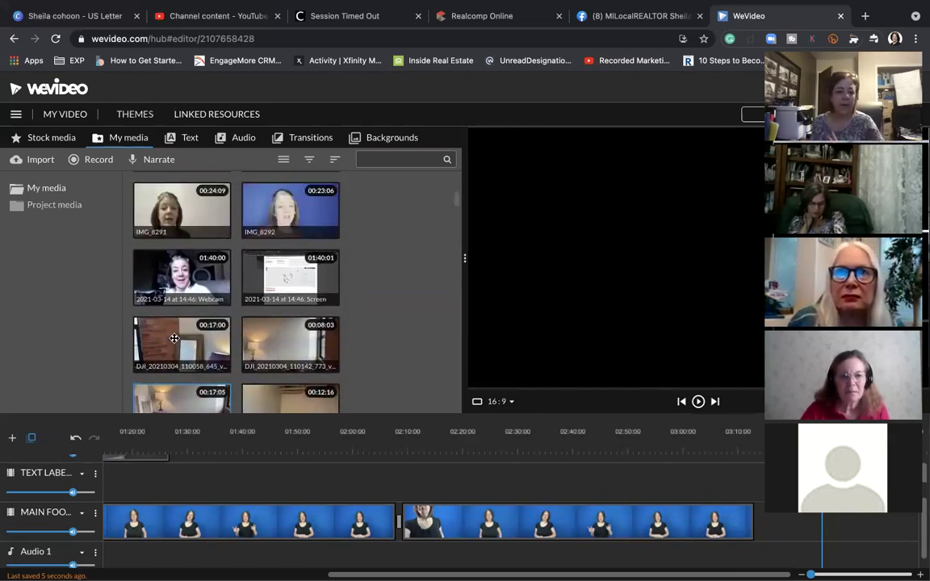
scroll(172, 341, up, 8)
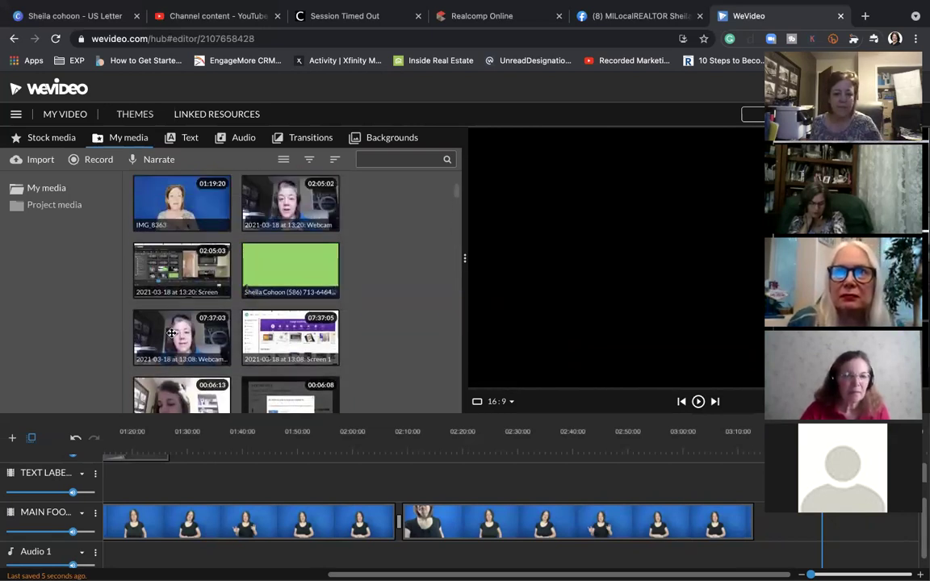
scroll(190, 306, down, 8)
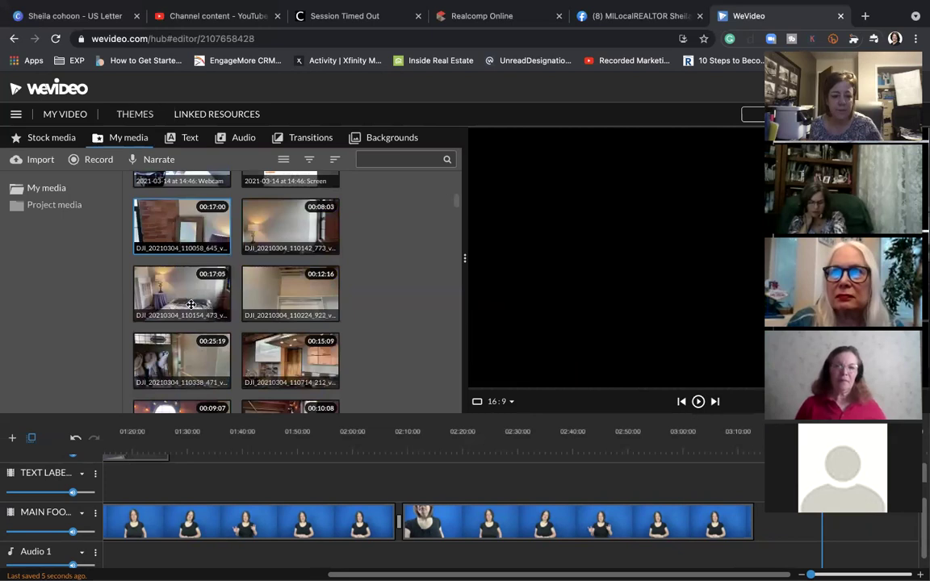
scroll(189, 305, down, 10)
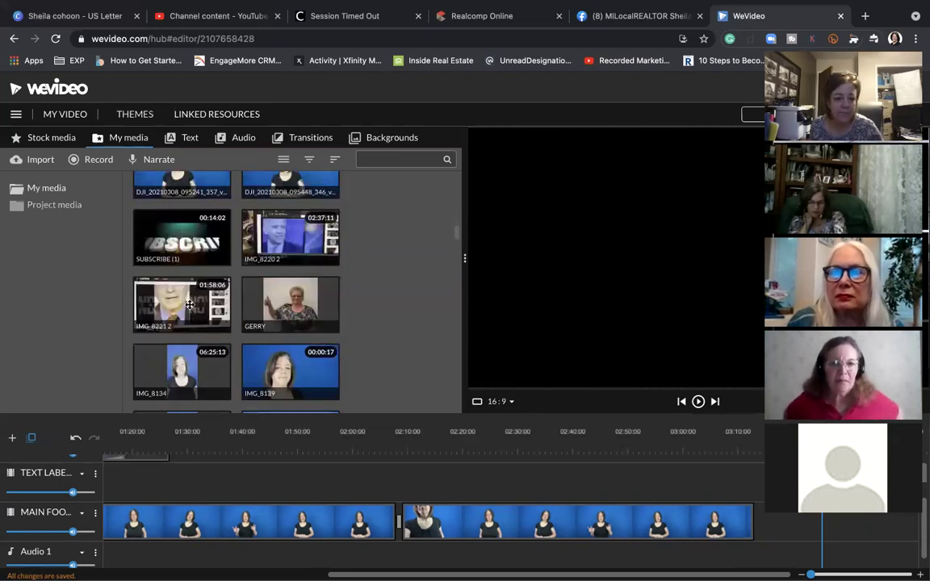
scroll(191, 306, down, 10)
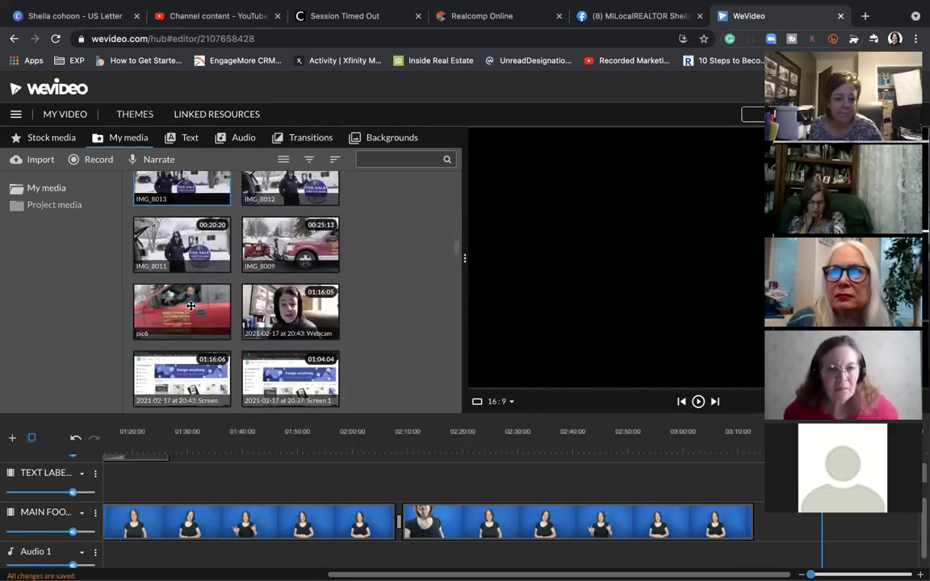
scroll(191, 307, down, 10)
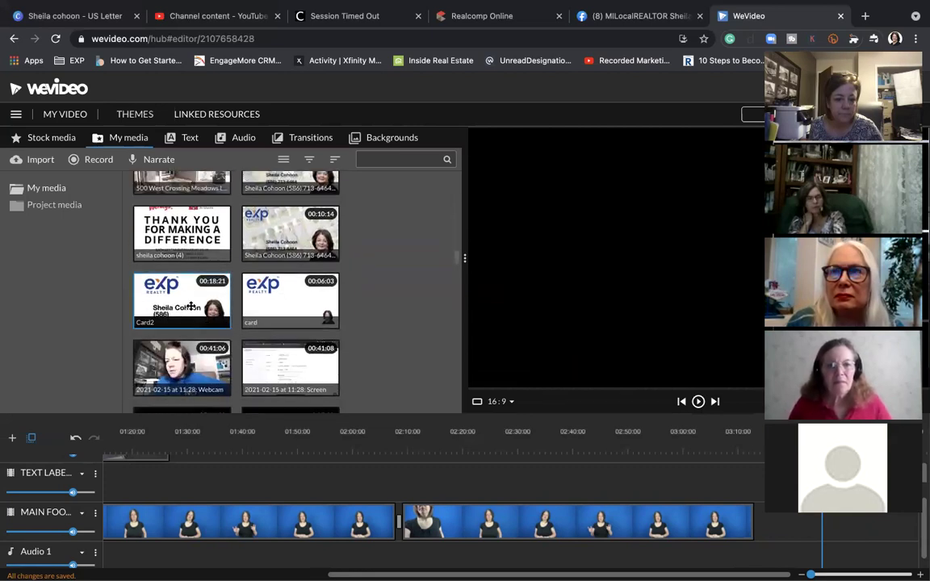
scroll(190, 307, down, 10)
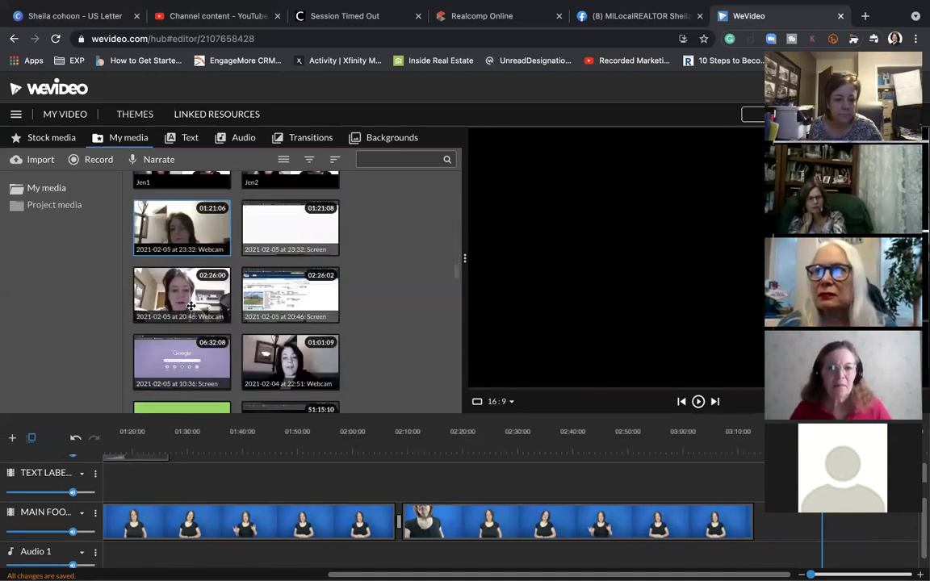
scroll(191, 306, down, 10)
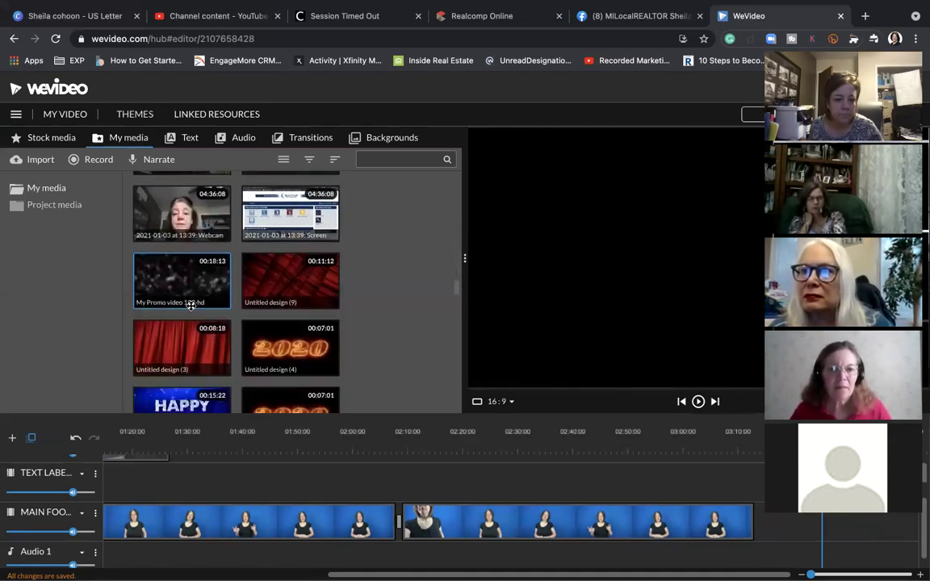
scroll(190, 309, down, 5)
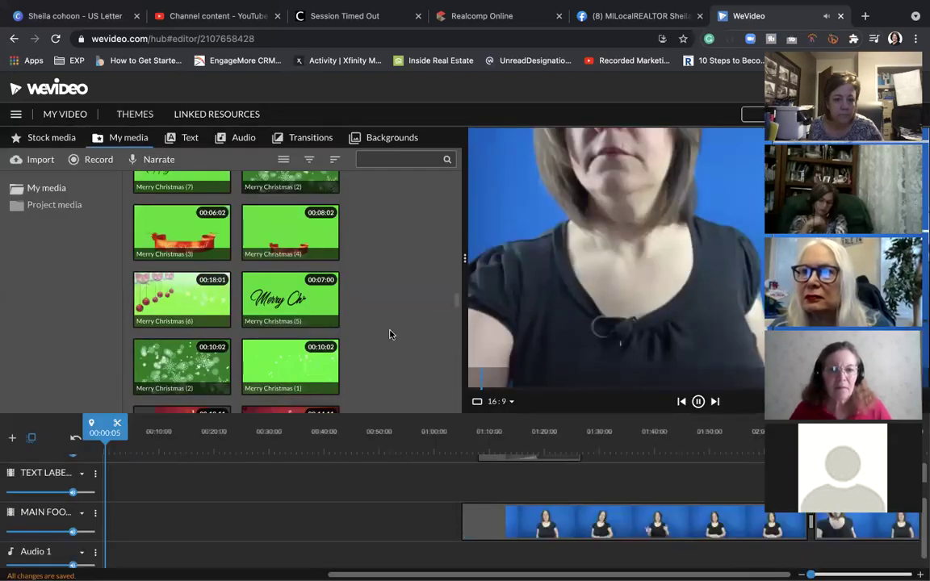
scroll(235, 325, down, 10)
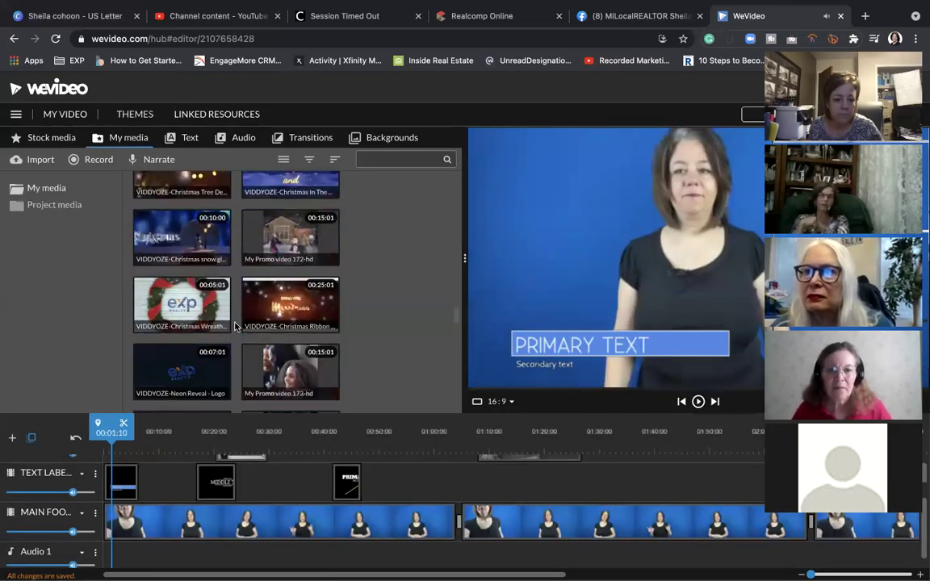
scroll(235, 326, down, 10)
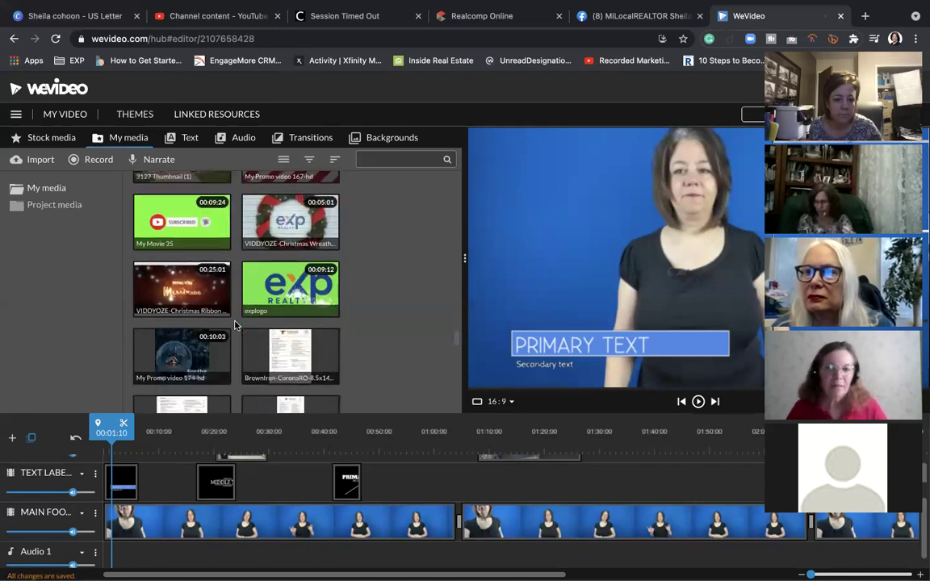
scroll(234, 326, down, 10)
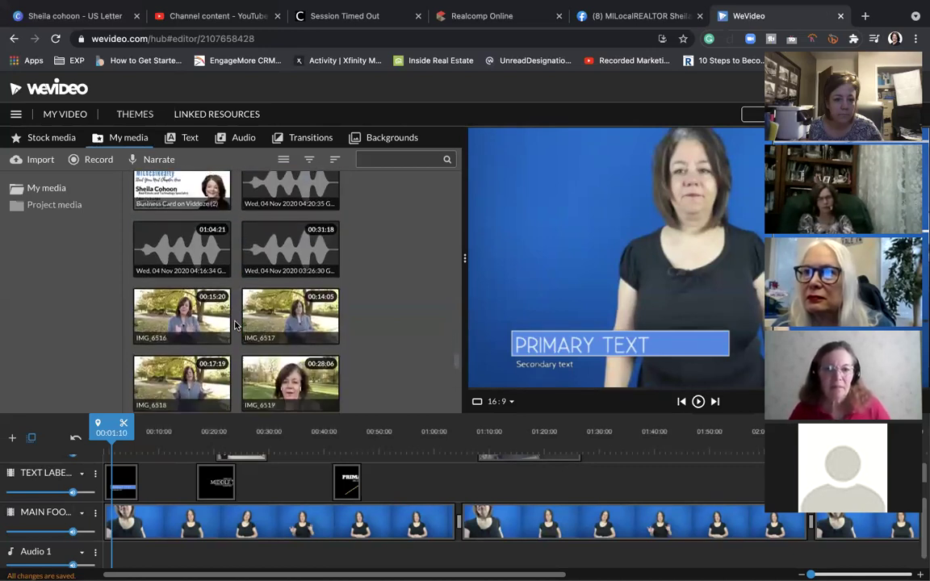
drag(206, 222, 710, 481)
Move the business card clip from the text label track to the end of the main footage track, right after the last clip.
mouse_move(529, 553)
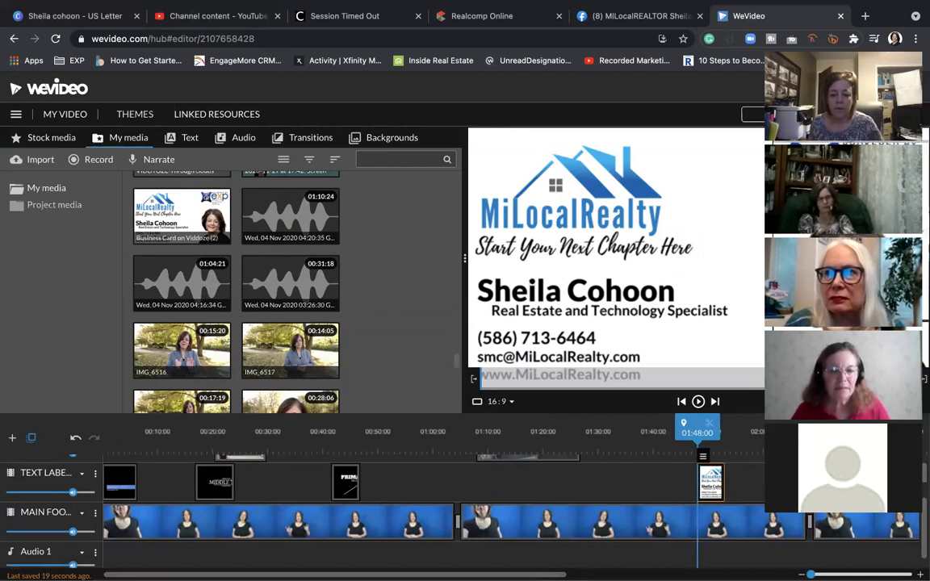
scroll(331, 479, right, 10)
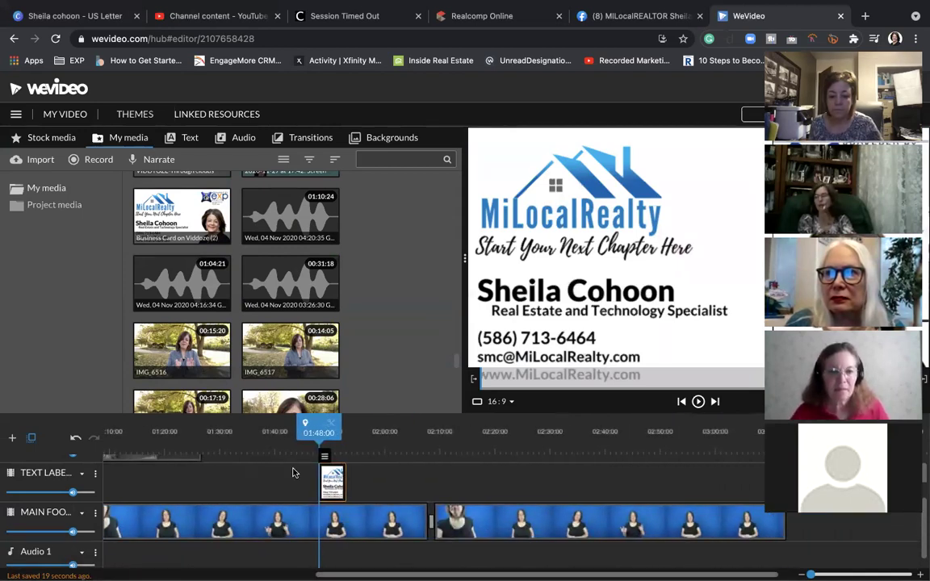
drag(331, 479, 923, 525)
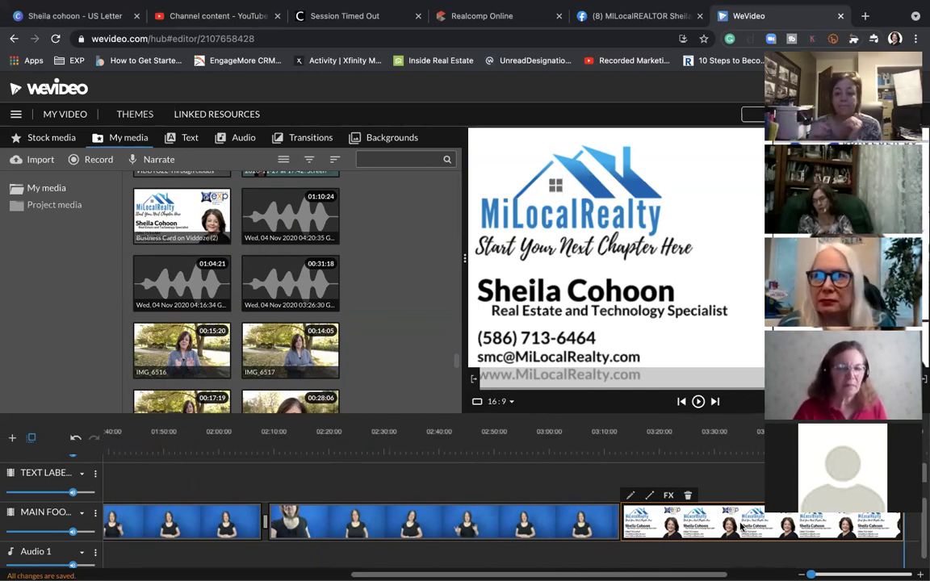
Animate the business card clip to grow from a reduced start scale to an end scale of 1.01, and save the changes.
double_click(657, 525)
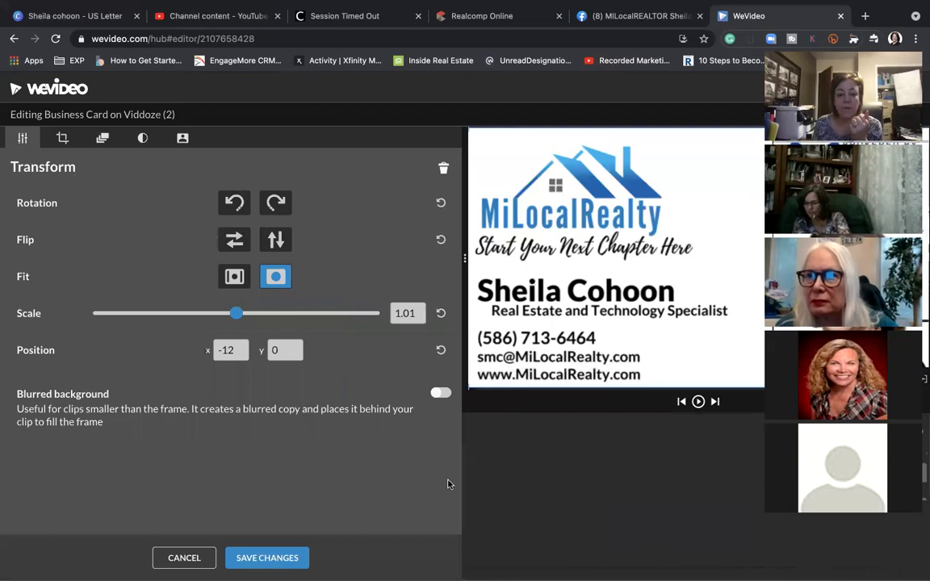
click(63, 139)
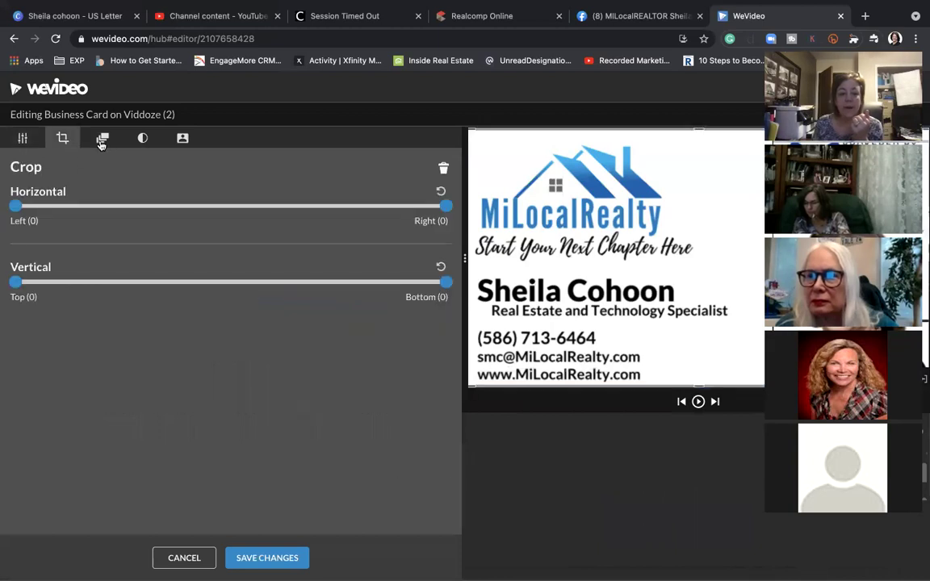
click(102, 140)
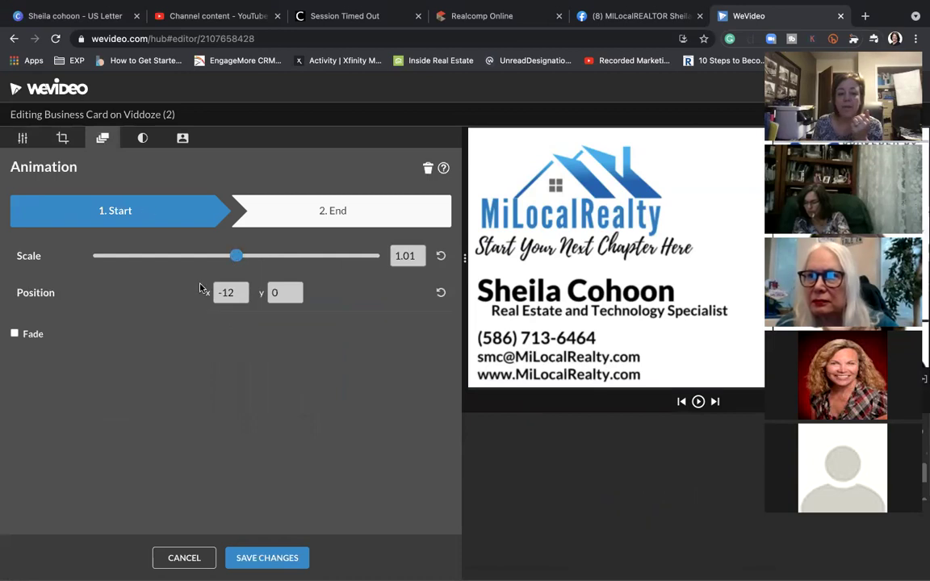
drag(245, 258, 148, 260)
click(303, 220)
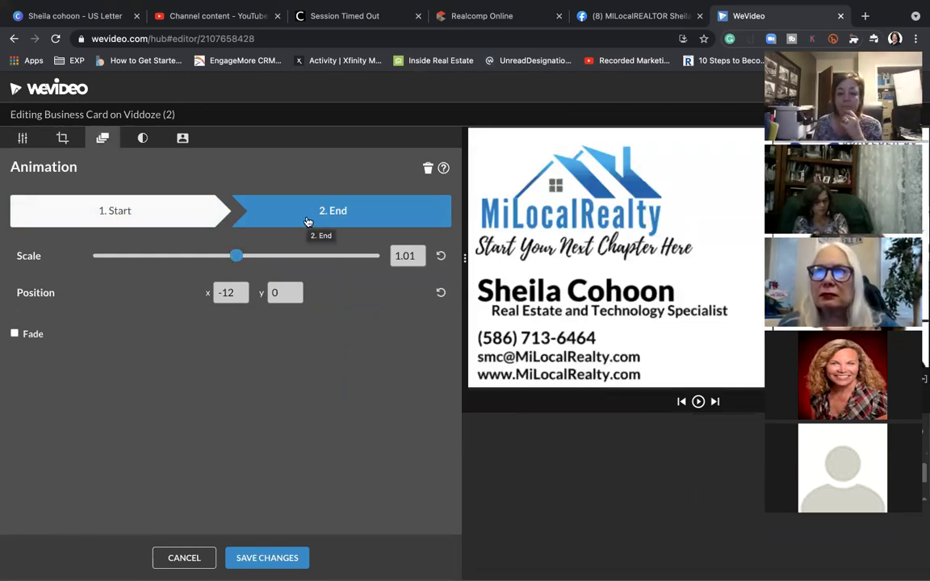
click(267, 559)
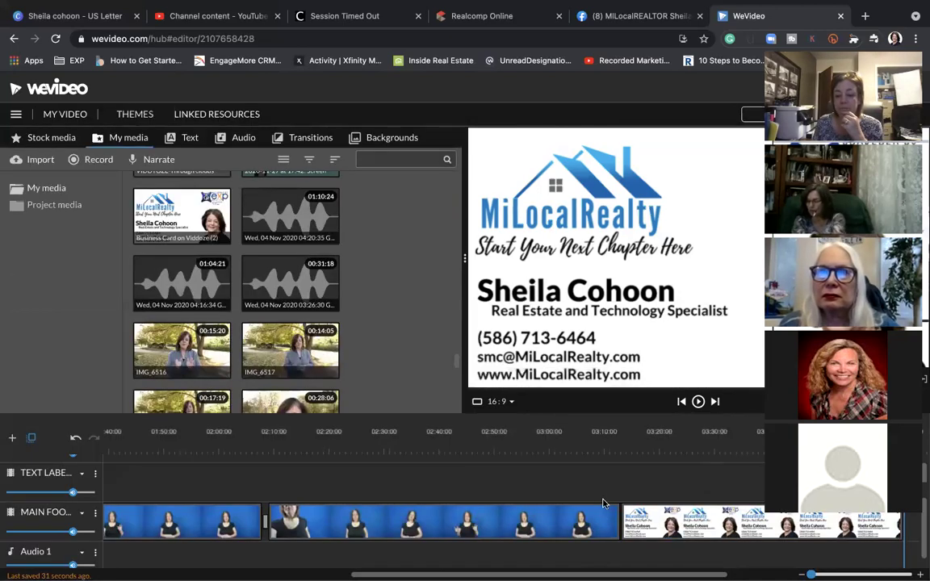
Preview the business card zoom on the main footage track and trim the clip's end back in two passes to 03:21:00.
click(602, 433)
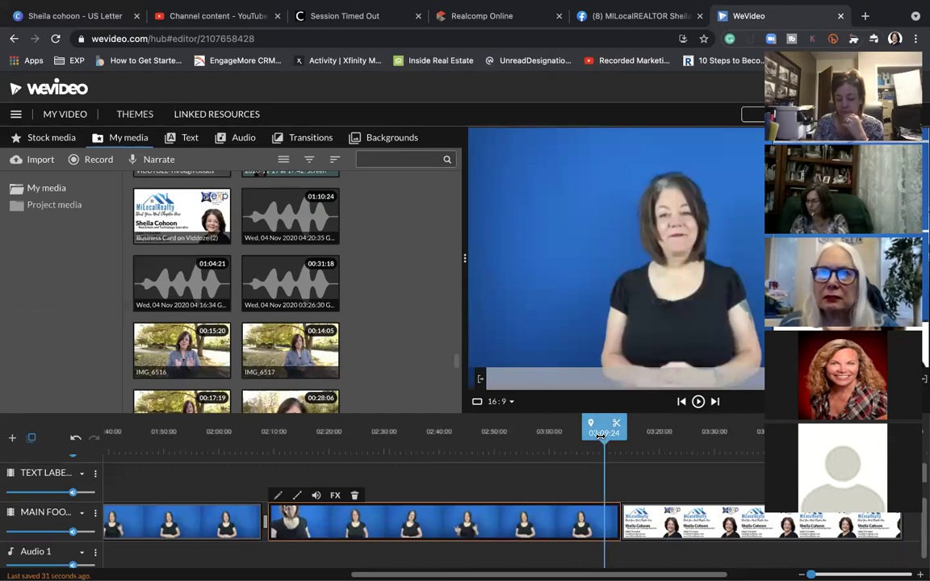
key(space)
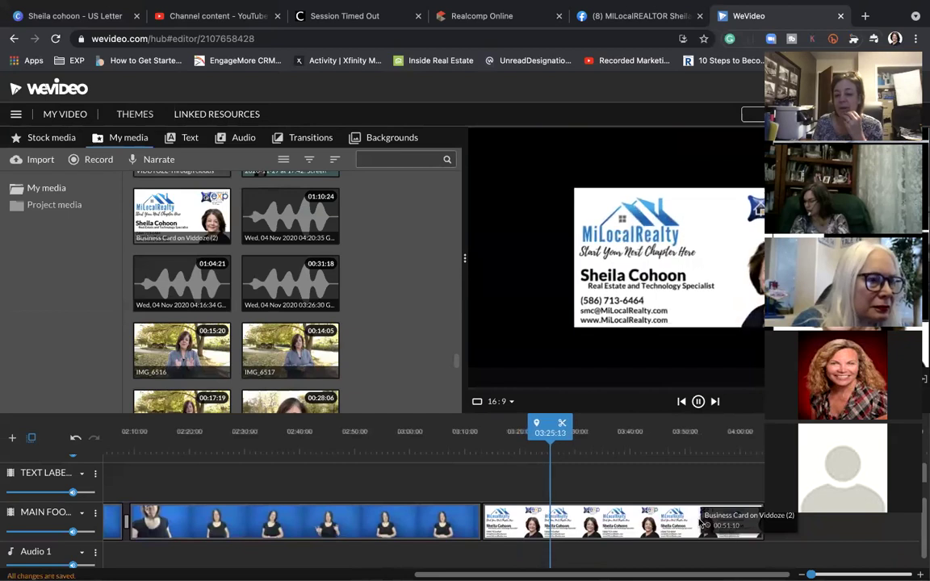
click(673, 520)
drag(761, 520, 560, 525)
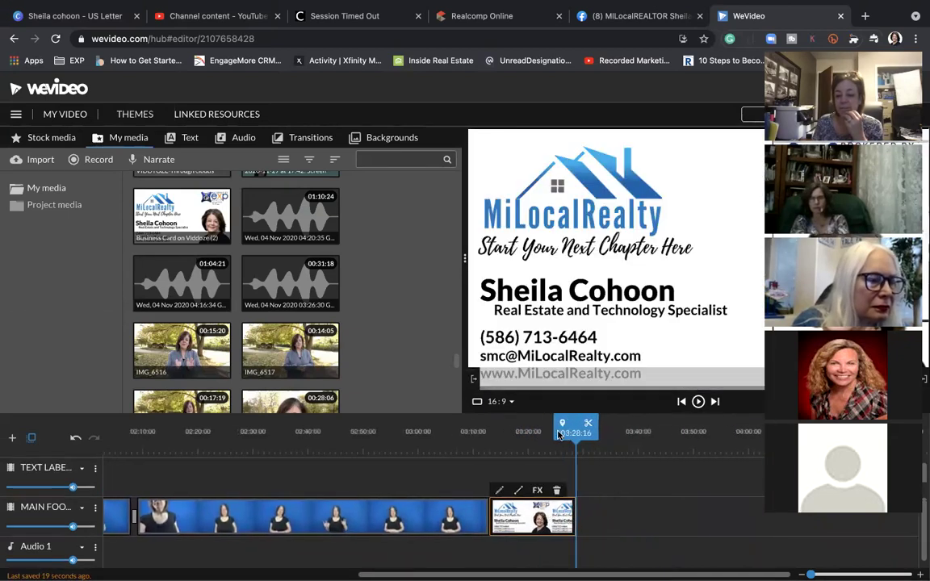
scroll(718, 441, left, 5)
click(666, 436)
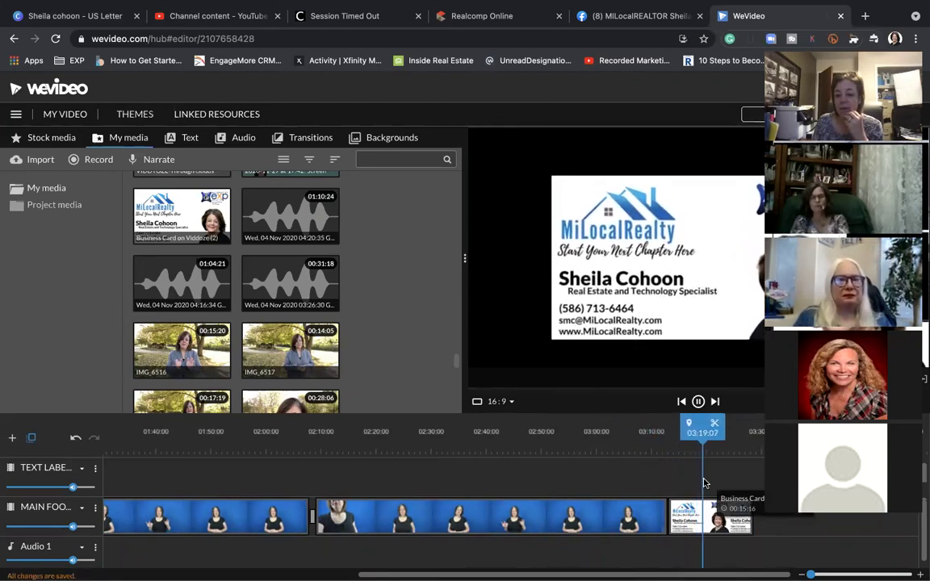
click(746, 518)
drag(749, 519, 710, 523)
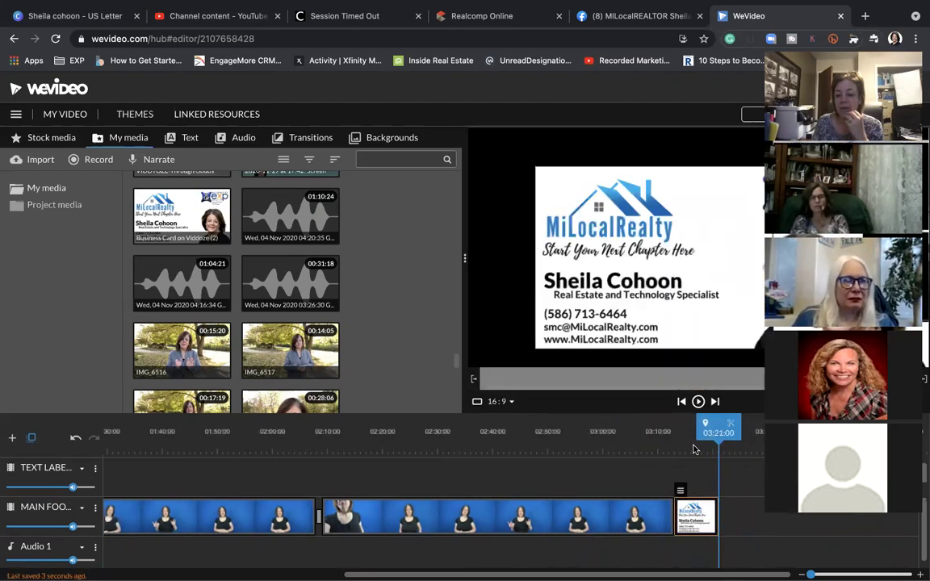
Replay the business card clip, shorten its end to 03:18:14, and check the faster zoom along the timeline.
scroll(692, 449, left, 2)
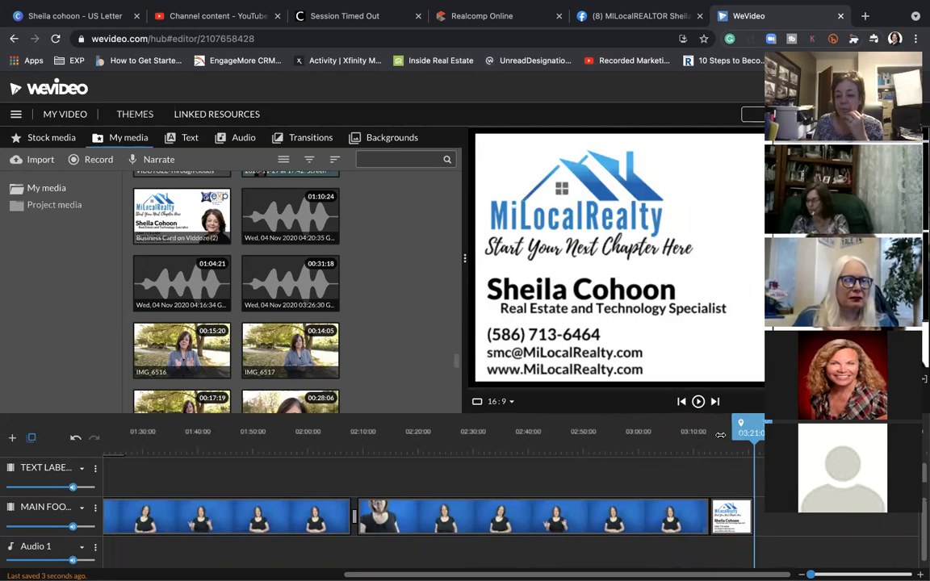
click(712, 436)
key(space)
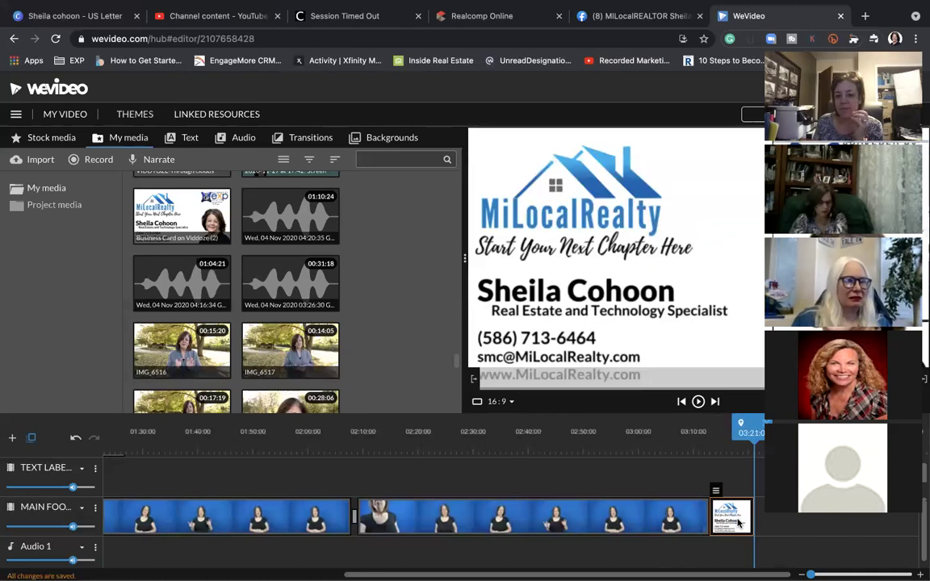
drag(749, 514, 738, 517)
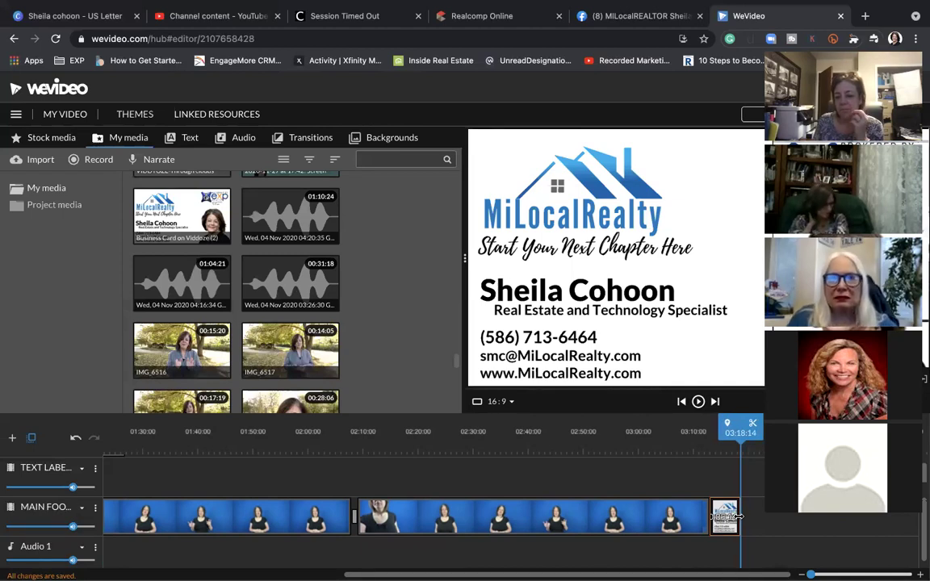
click(724, 436)
drag(724, 436, 715, 446)
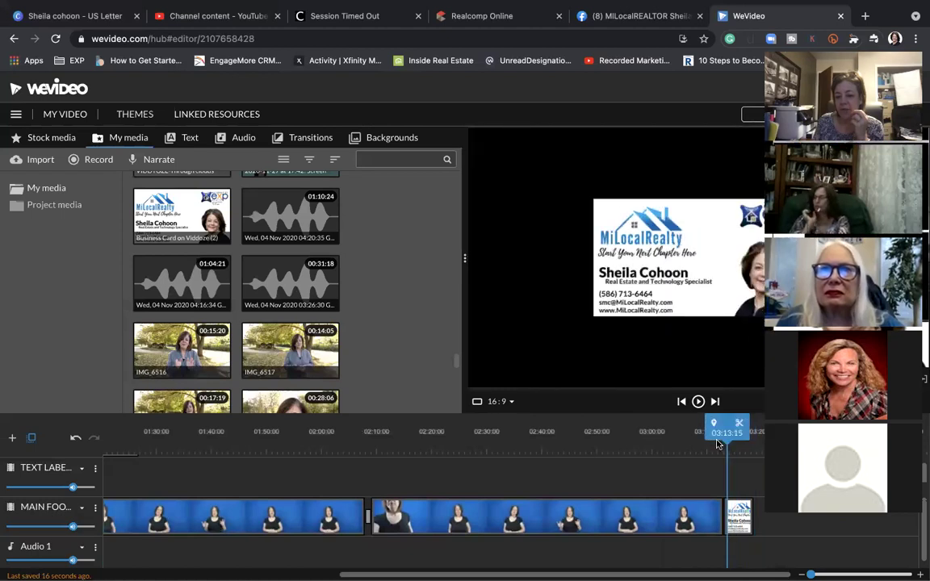
key(space)
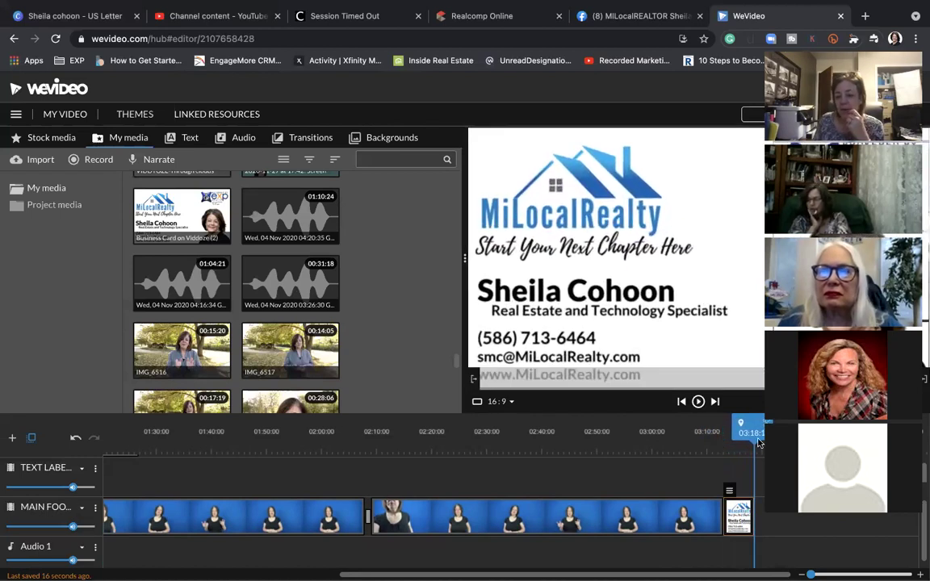
drag(749, 433, 736, 434)
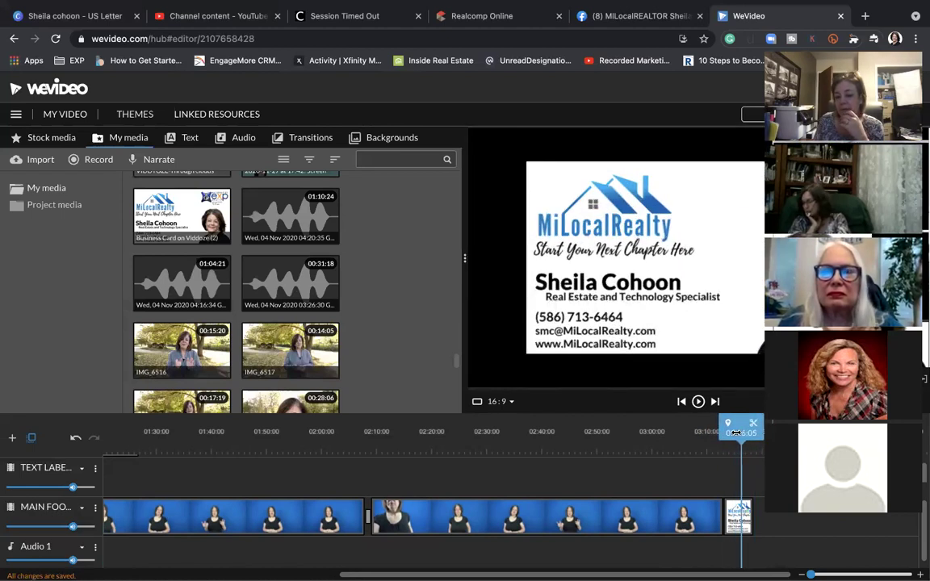
drag(738, 434, 740, 434)
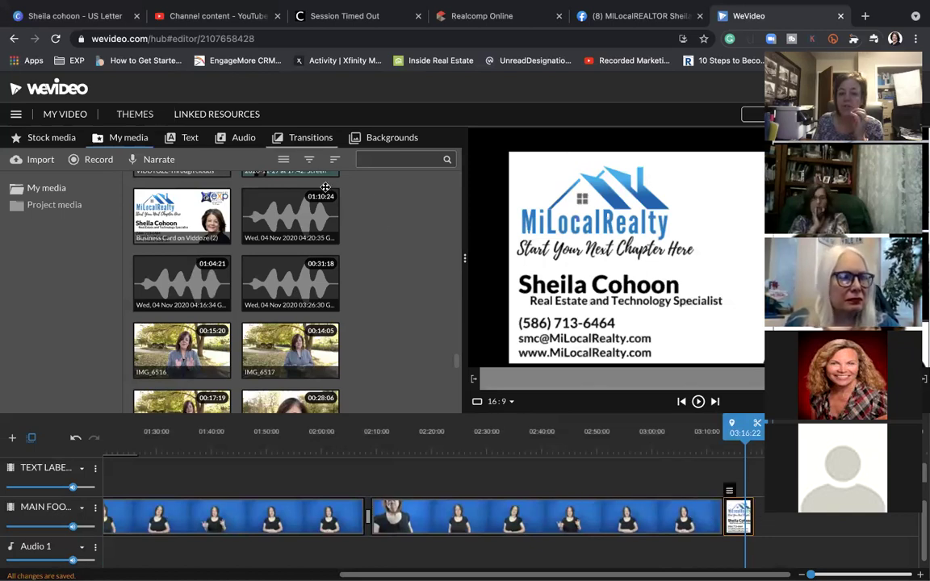
Try a Dip To Black transition at the end of the business card clip and play the ending.
click(311, 137)
mouse_move(307, 327)
mouse_down()
mouse_move(687, 471)
mouse_move(765, 521)
mouse_up()
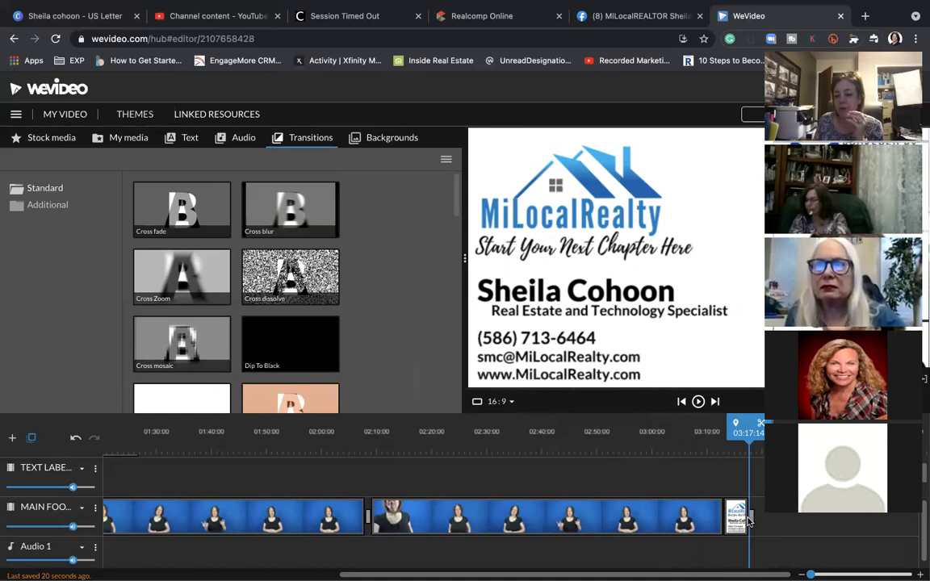
drag(744, 435, 731, 436)
key(space)
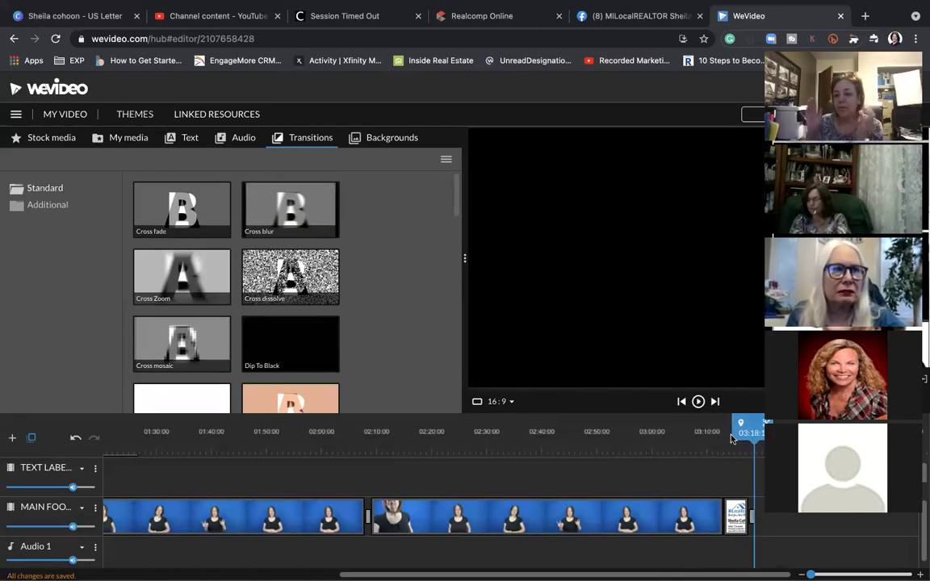
Remove the Dip To Black transition from the end of the business card clip and replay the outro from 03:12:20.
click(753, 520)
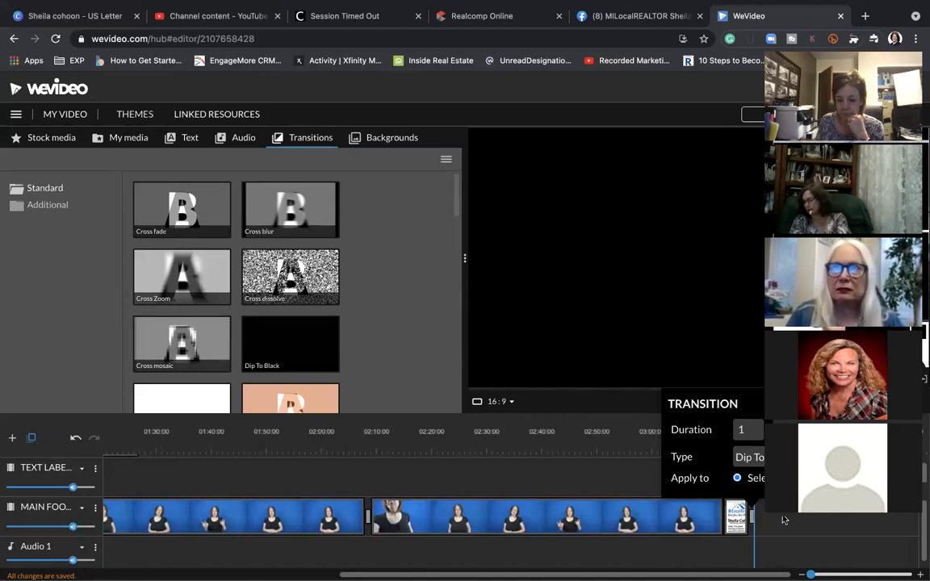
click(751, 521)
click(752, 522)
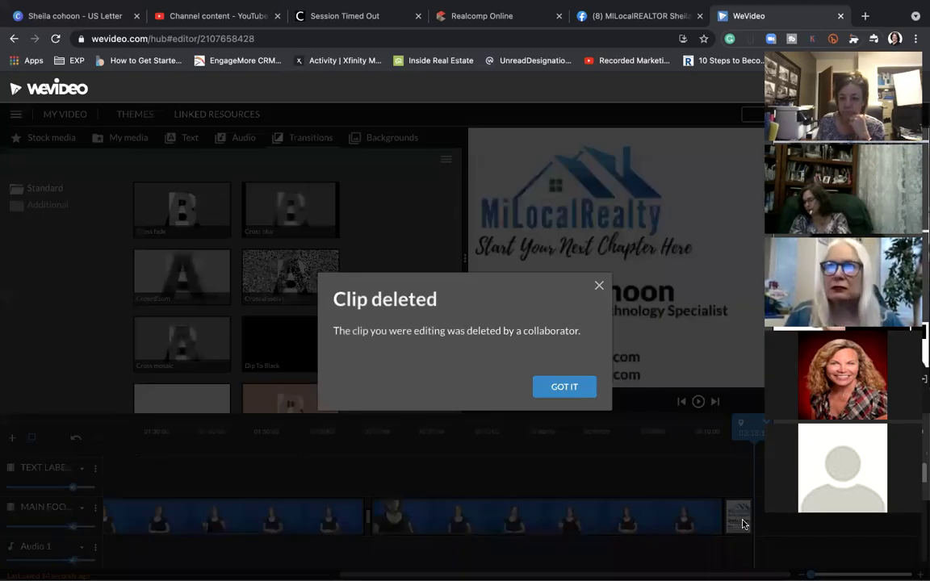
click(567, 389)
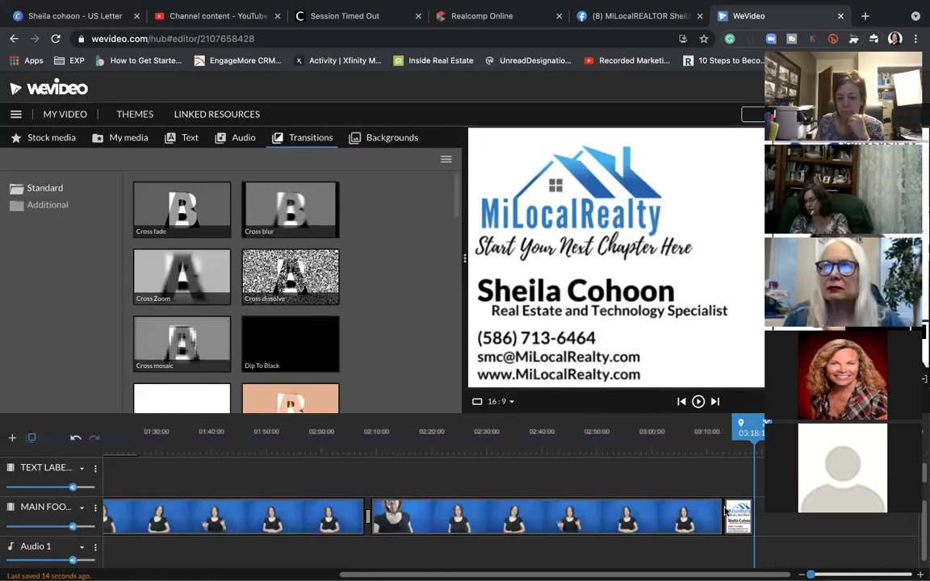
drag(752, 425, 721, 426)
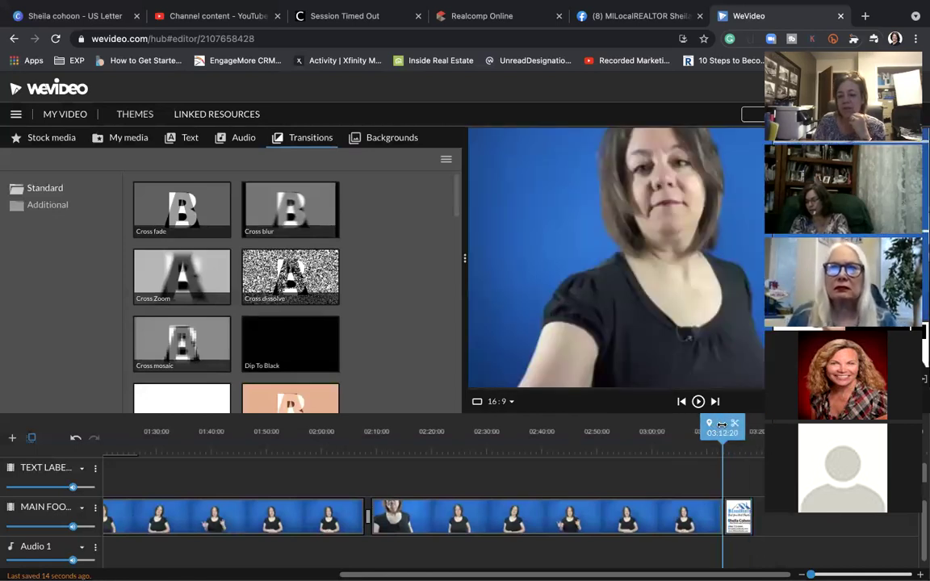
key(space)
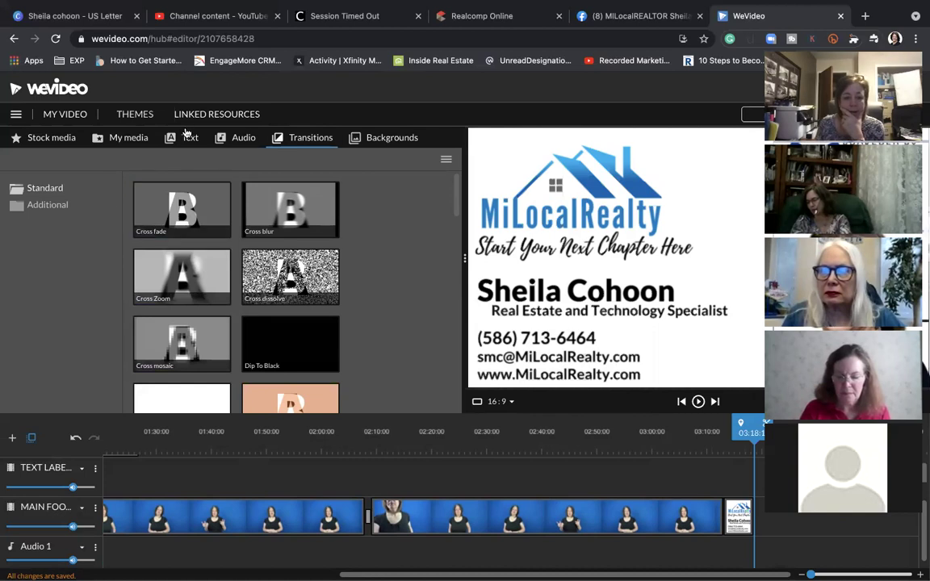
Preview the Mysterious Hip Hop and Ambient tracks in the free music, and place Ambient - Mega Music on Audio 1 starting at 00:00:00.
click(249, 142)
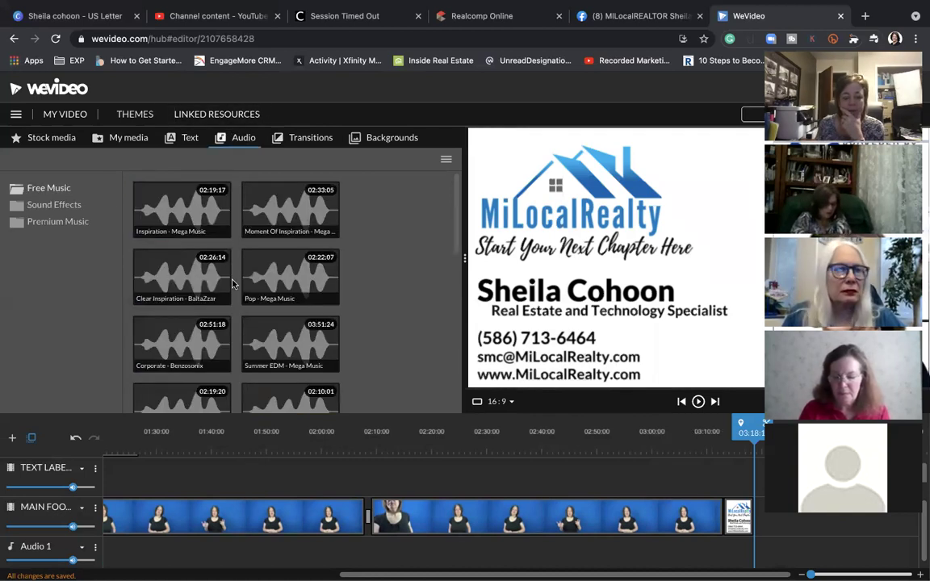
scroll(238, 289, down, 10)
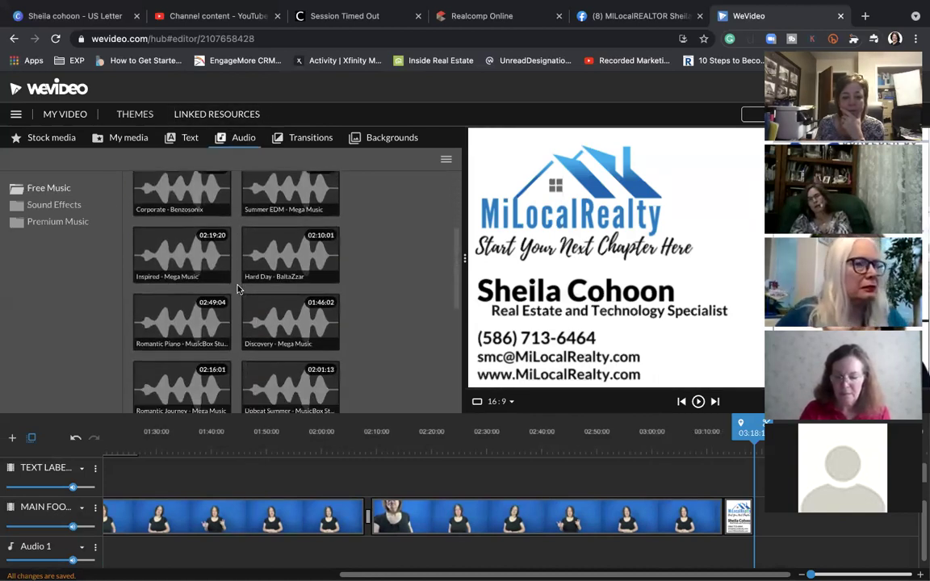
scroll(237, 289, down, 3)
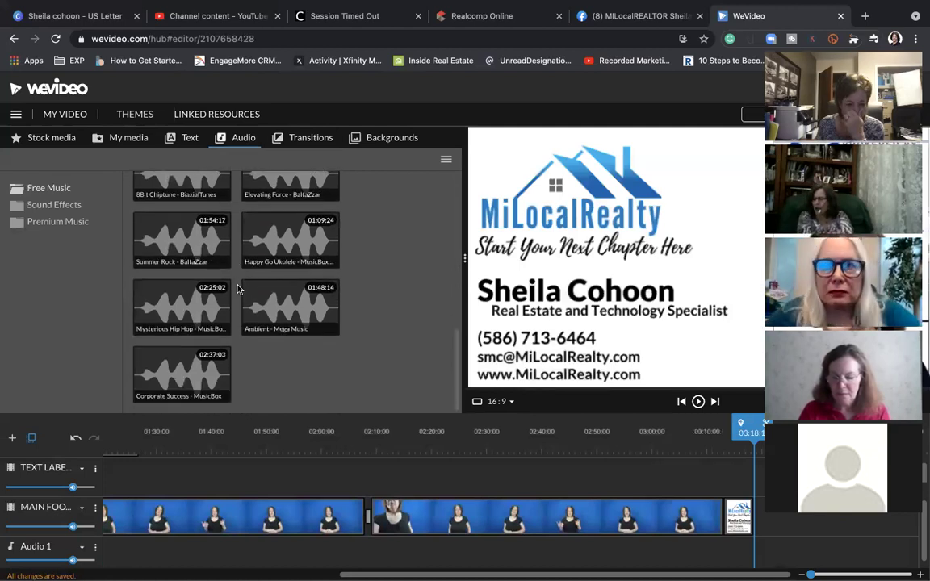
click(170, 300)
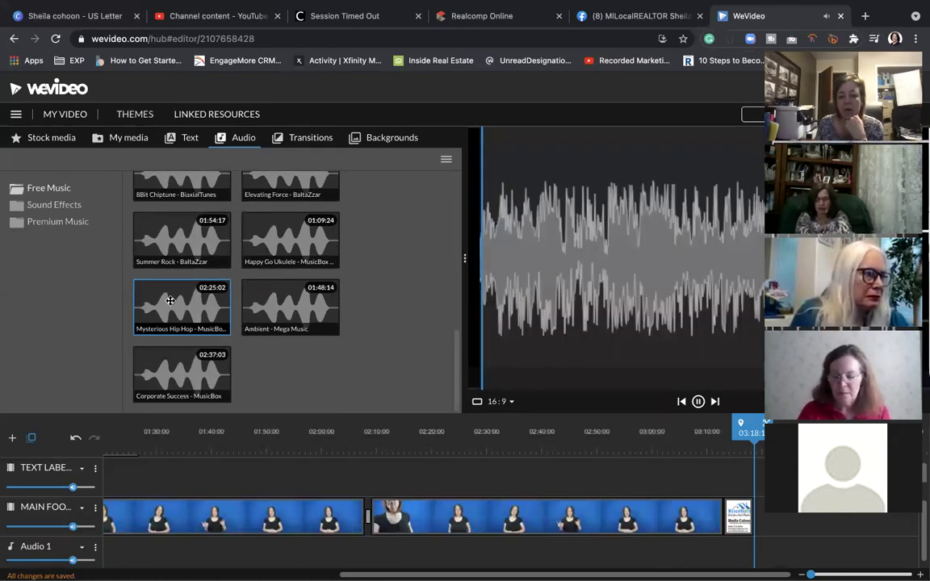
click(251, 307)
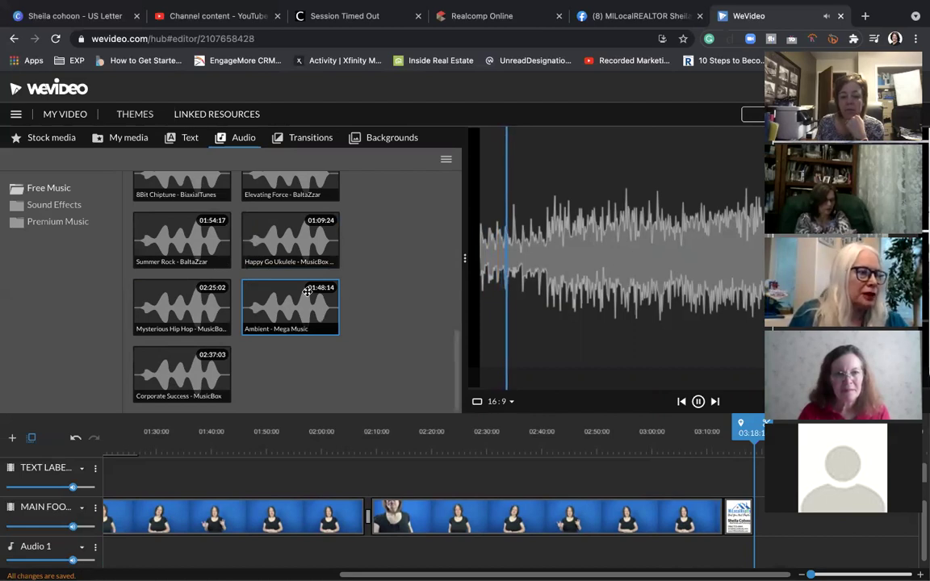
drag(297, 299, 126, 557)
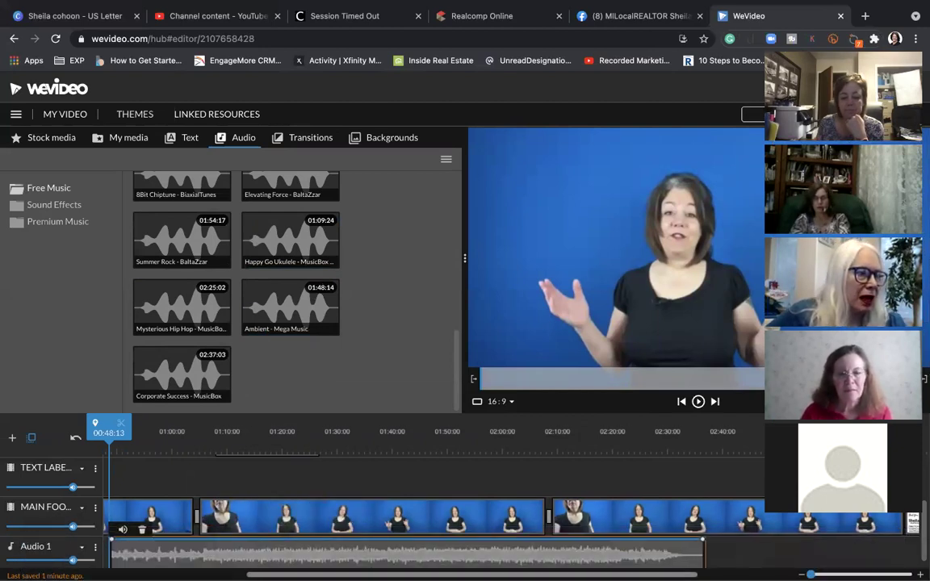
scroll(358, 568, left, 5)
drag(444, 553, 184, 554)
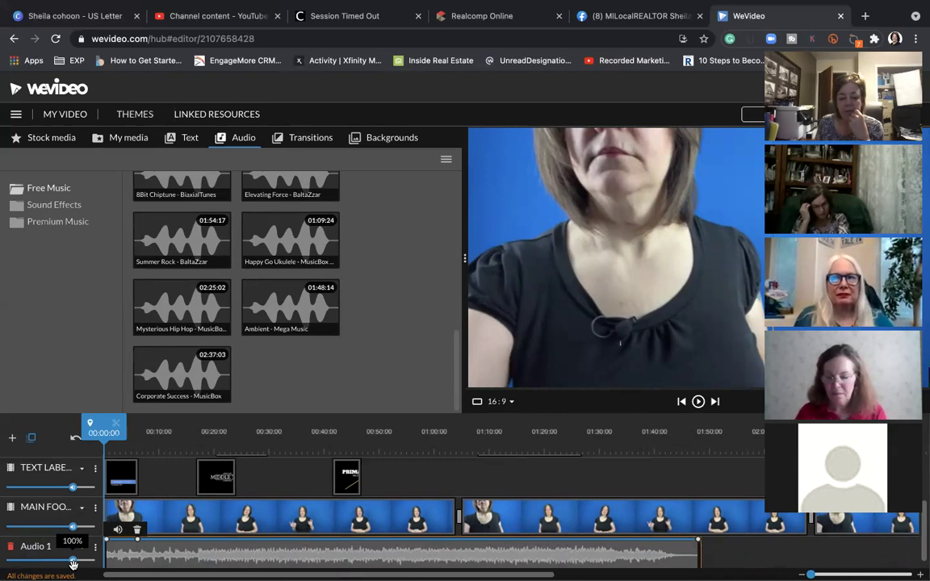
Lower the Audio 1 track volume to just above silent and play the video from the beginning to check the balance.
mouse_move(72, 560)
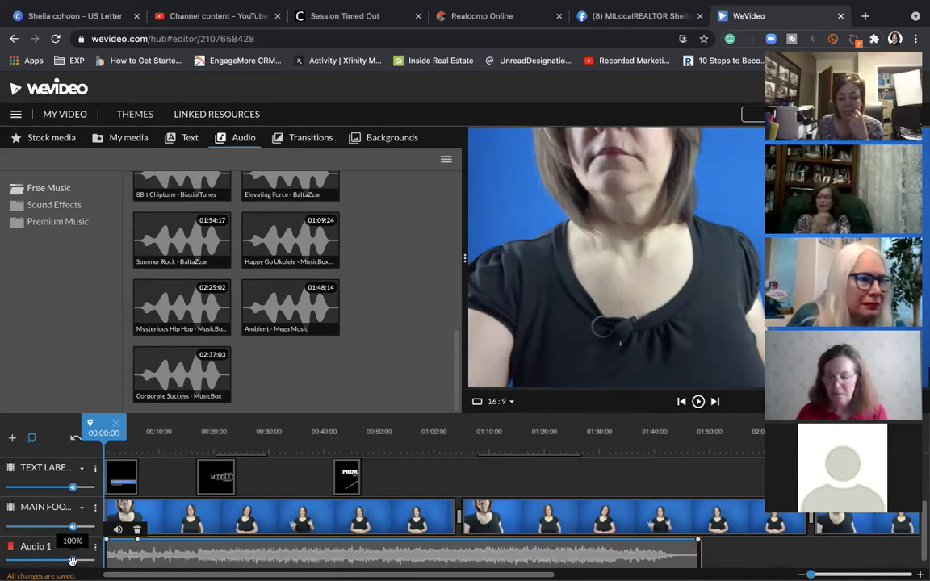
drag(72, 560, 19, 562)
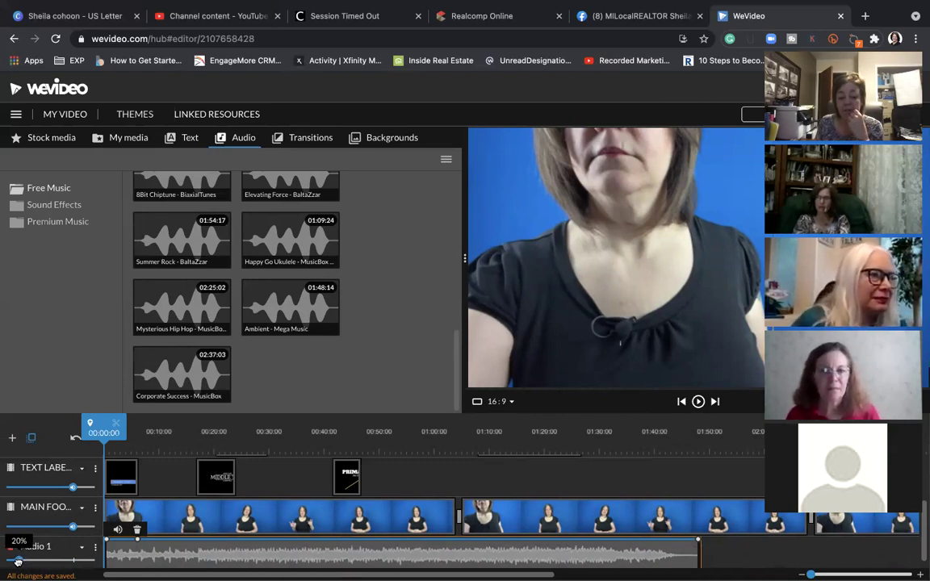
drag(13, 561, 8, 561)
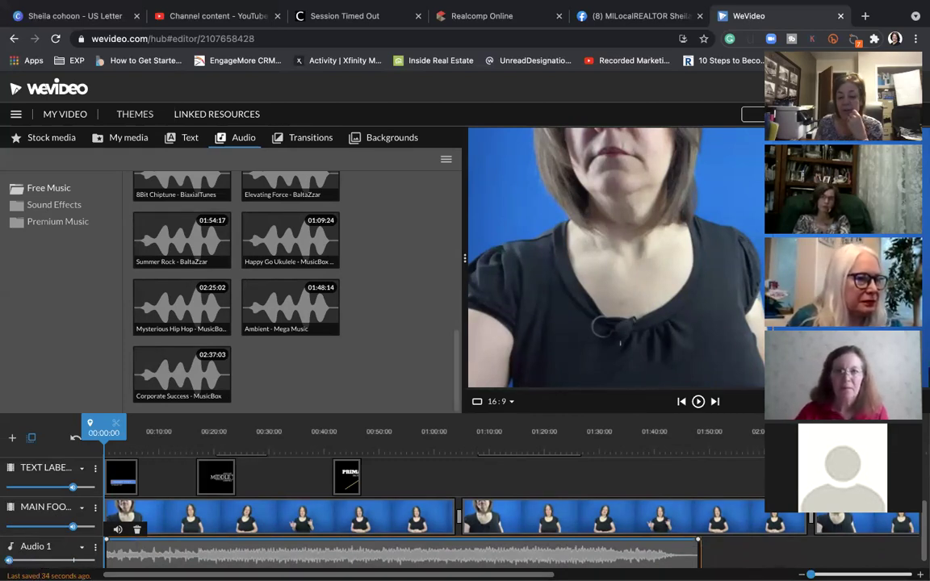
key(space)
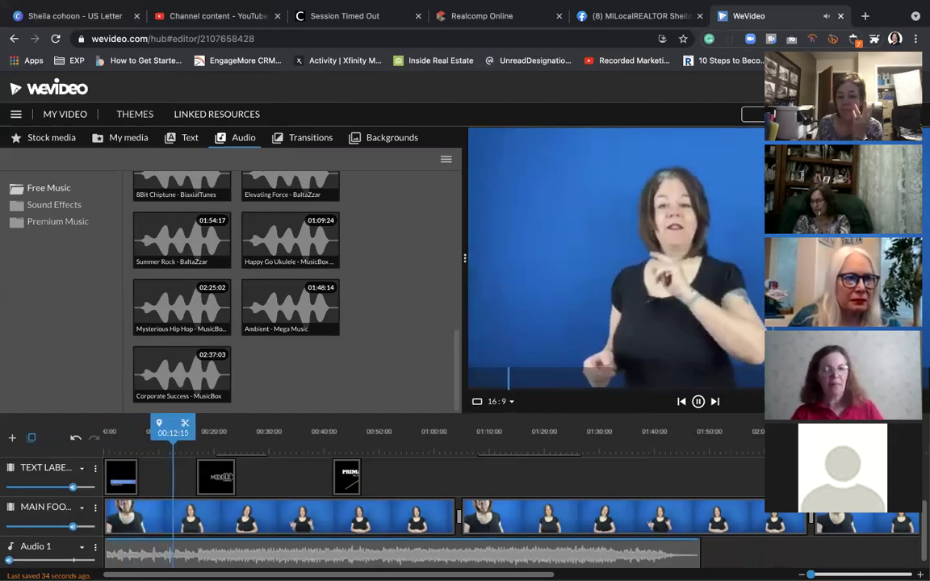
Stop playback, add a second copy of Ambient - Mega Music to Audio 1 after the first, and end the first copy at 01:28:17.
click(326, 563)
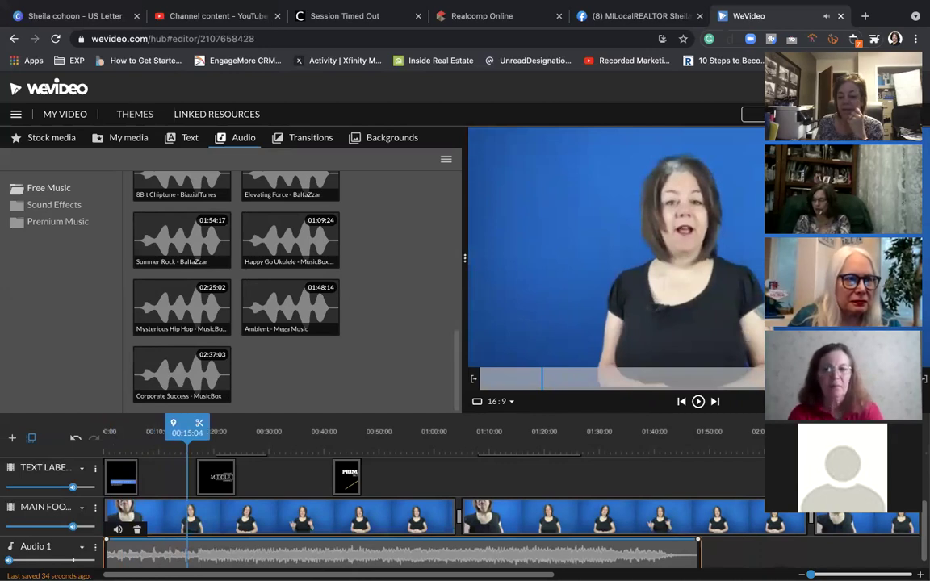
mouse_move(326, 578)
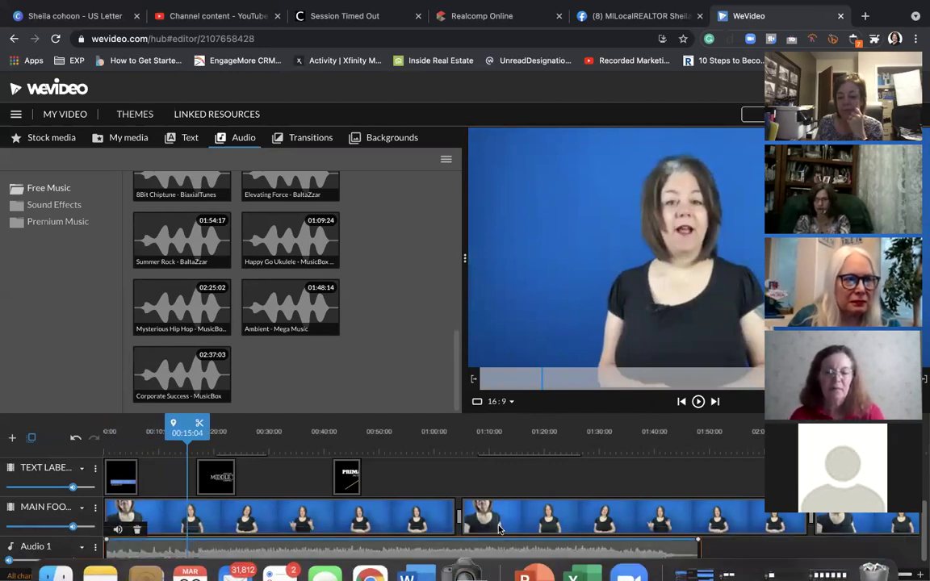
scroll(448, 476, right, 5)
scroll(263, 565, right, 3)
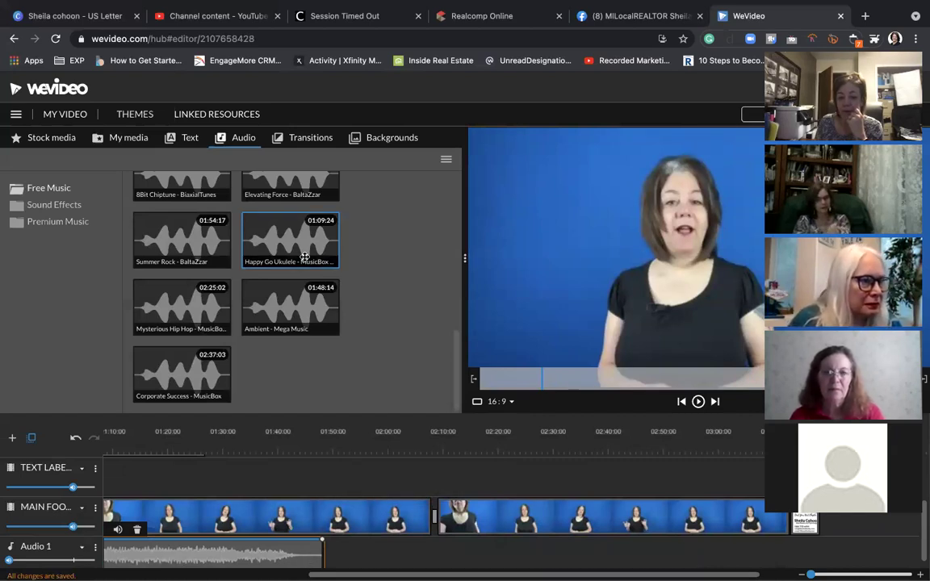
mouse_move(278, 303)
mouse_down()
mouse_move(399, 490)
mouse_move(346, 556)
mouse_move(209, 555)
mouse_move(216, 555)
mouse_up()
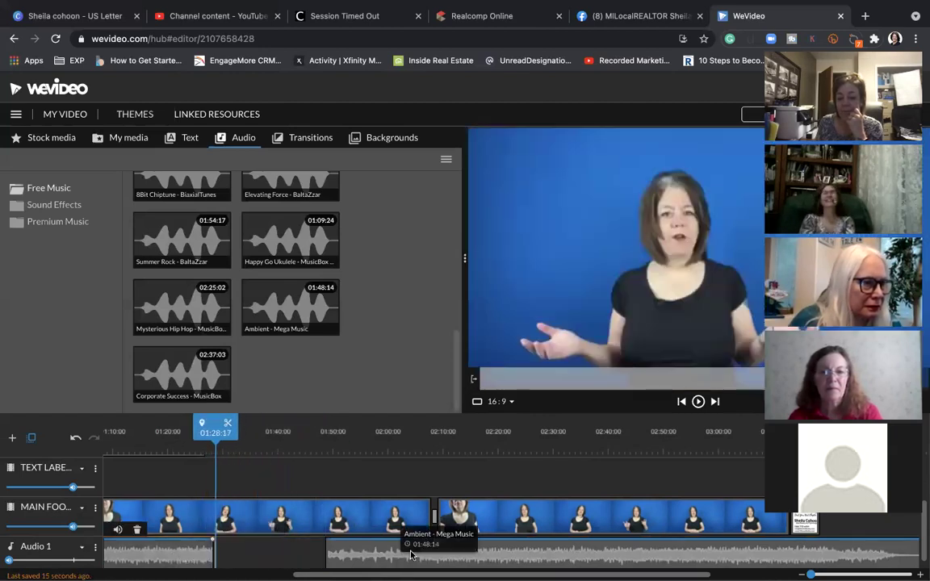
Trim the beginning of the second Ambient clip and move it against the first clip's end at 01:28:17.
drag(429, 559, 259, 555)
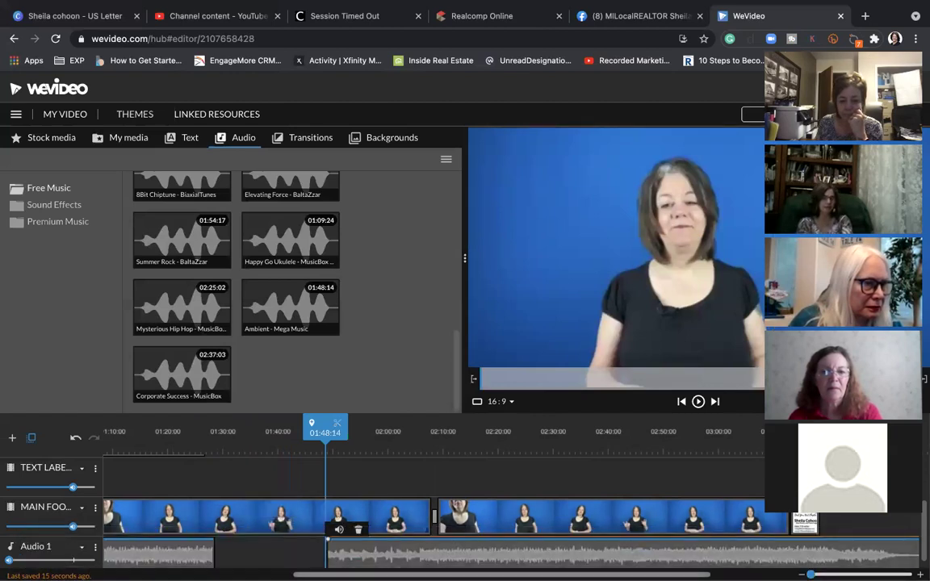
scroll(452, 521, left, 3)
scroll(452, 517, left, 1)
drag(460, 427, 330, 439)
drag(505, 551, 449, 552)
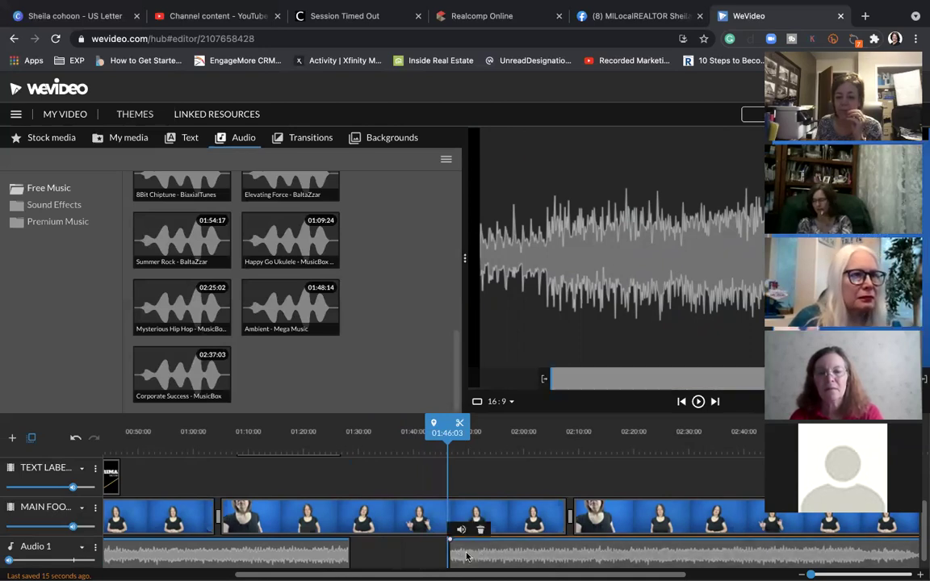
drag(527, 552, 438, 553)
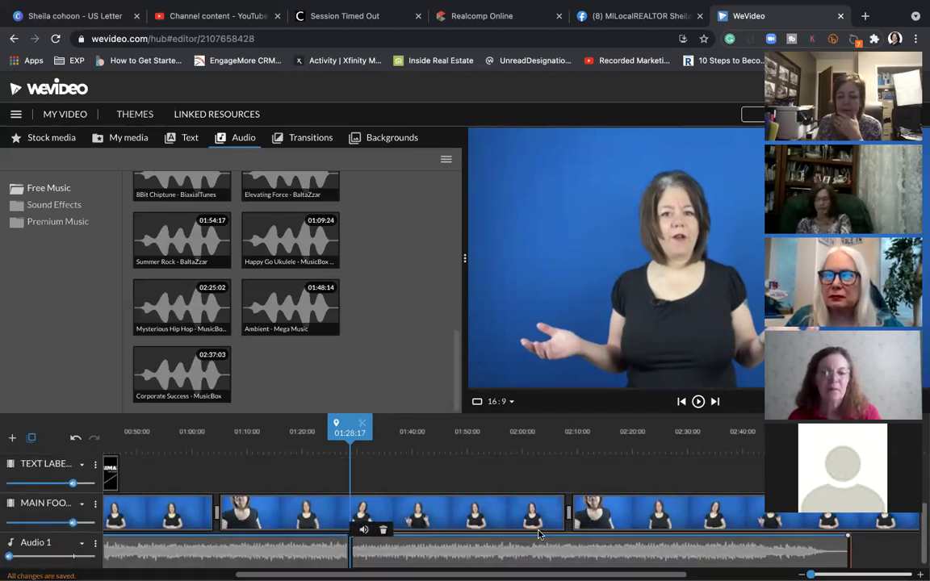
Move the second Ambient clip to start at 01:51:07 so it runs under the business card, and set the playhead to 03:12:08.
scroll(553, 559, right, 5)
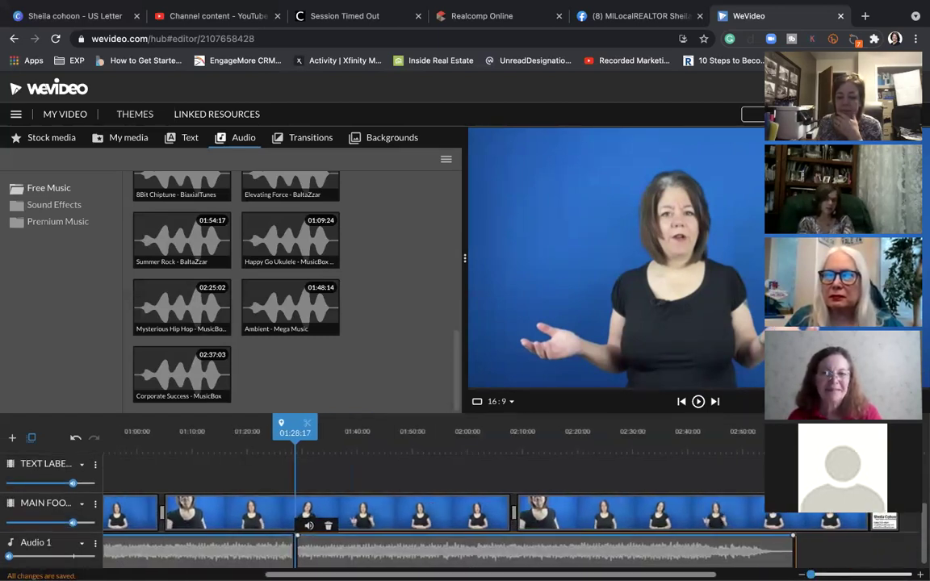
drag(484, 555, 604, 547)
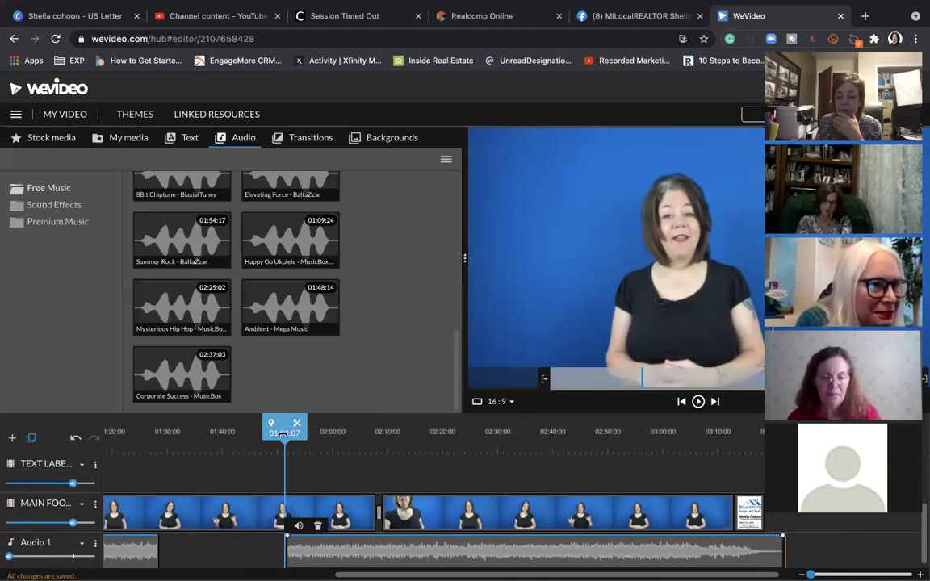
drag(284, 428, 730, 442)
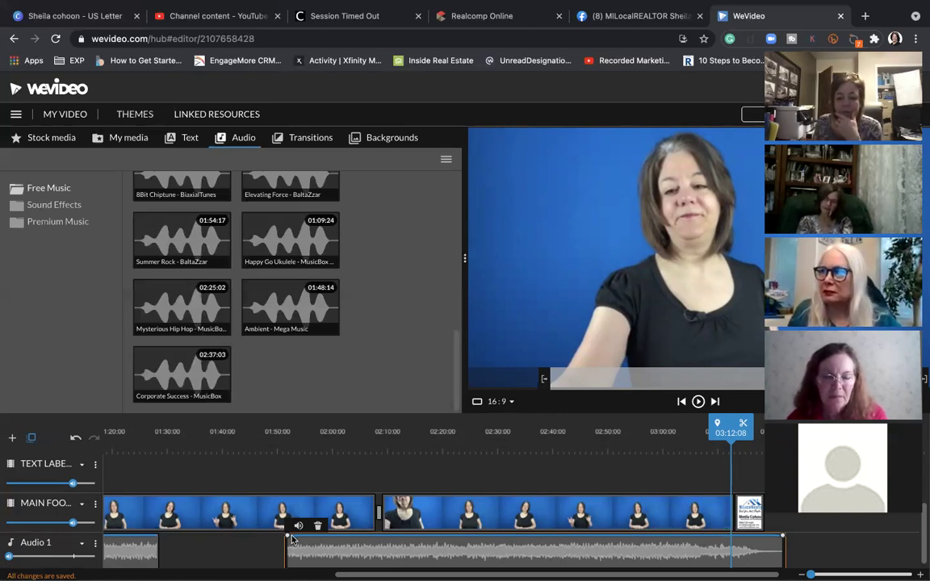
Add volume keyframes to the second Ambient clip: silent until just before the business card, then a constant medium level through its end.
mouse_move(288, 549)
mouse_down()
mouse_move(284, 564)
mouse_move(286, 535)
mouse_up()
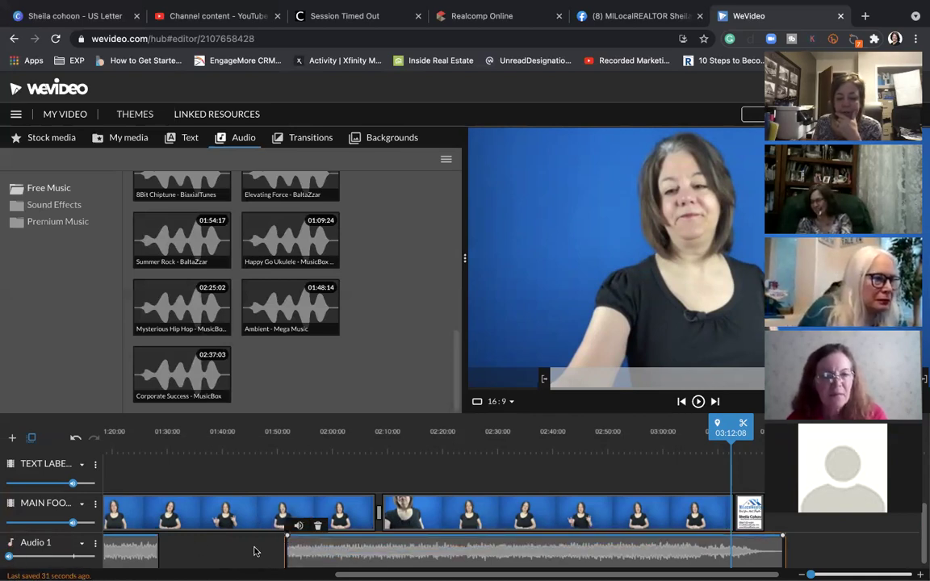
mouse_move(289, 542)
drag(289, 538, 286, 565)
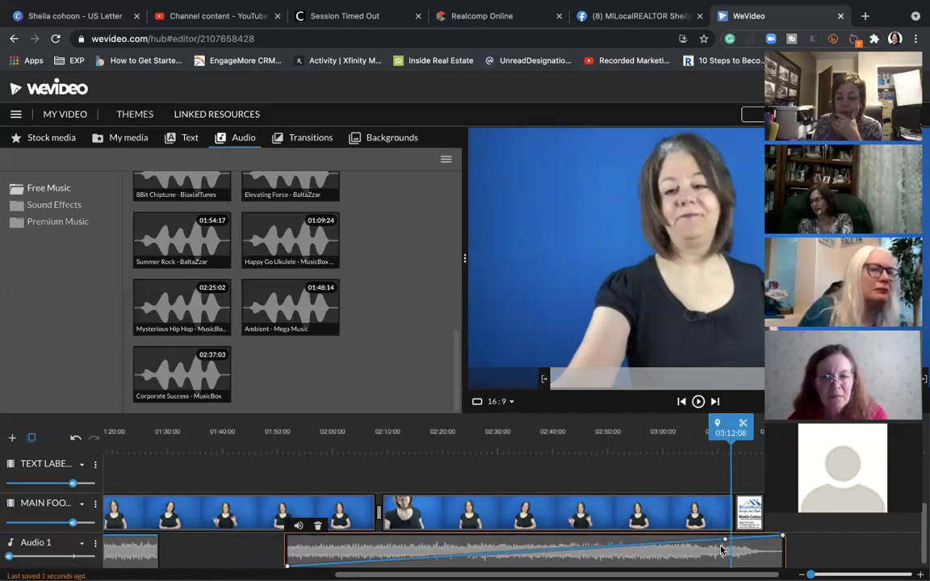
mouse_move(724, 541)
mouse_down()
mouse_move(724, 567)
mouse_move(734, 539)
mouse_up()
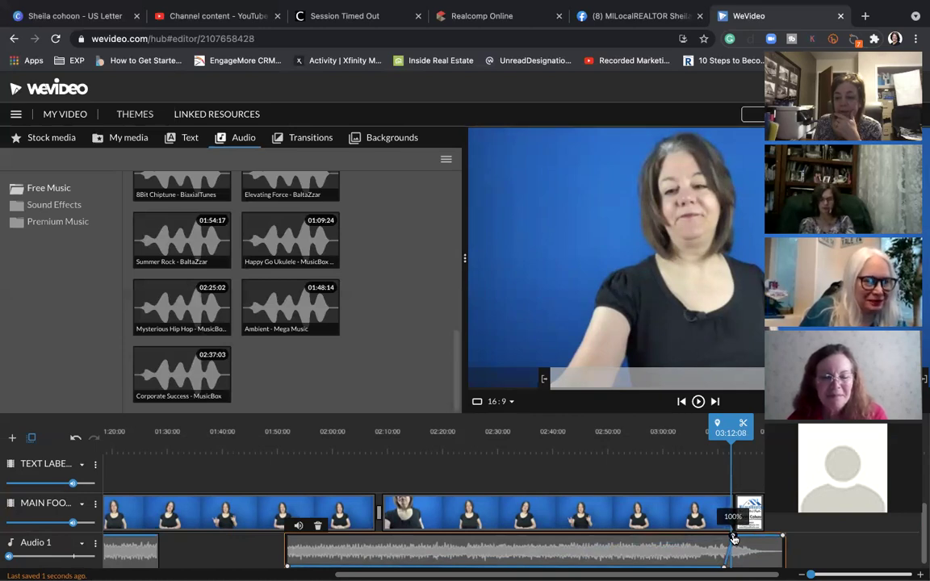
drag(734, 539, 733, 550)
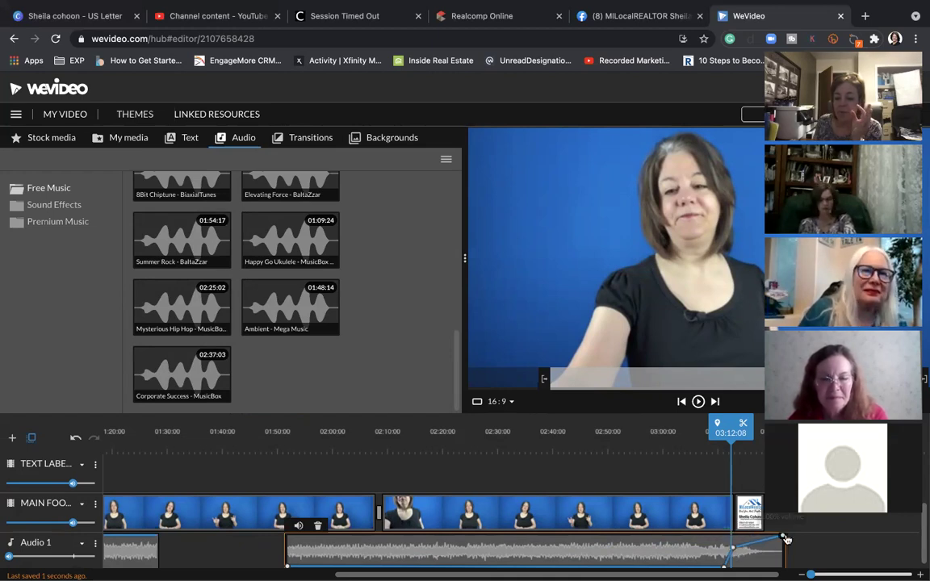
drag(781, 537, 783, 548)
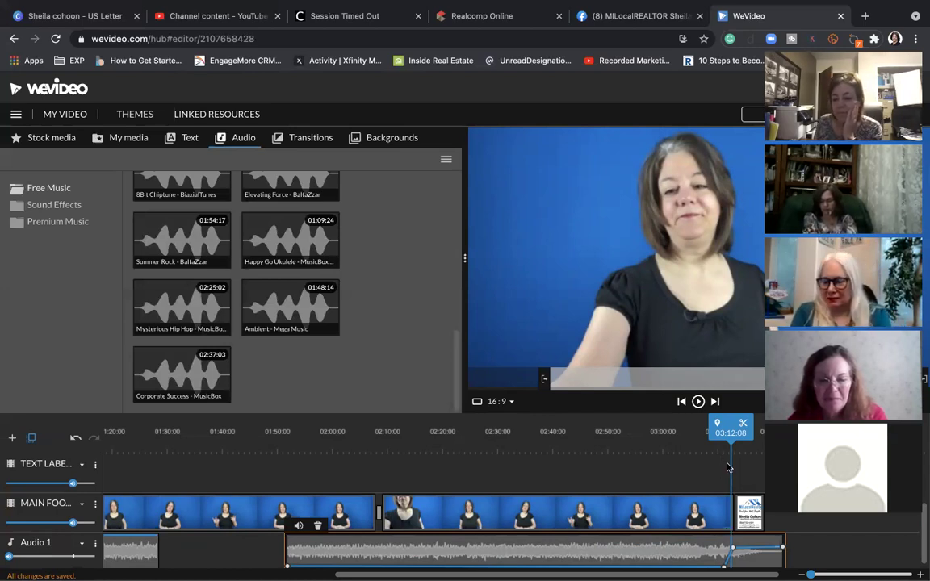
Play the ending from shortly before the business card to check the music's rise in volume.
drag(723, 433, 703, 435)
key(space)
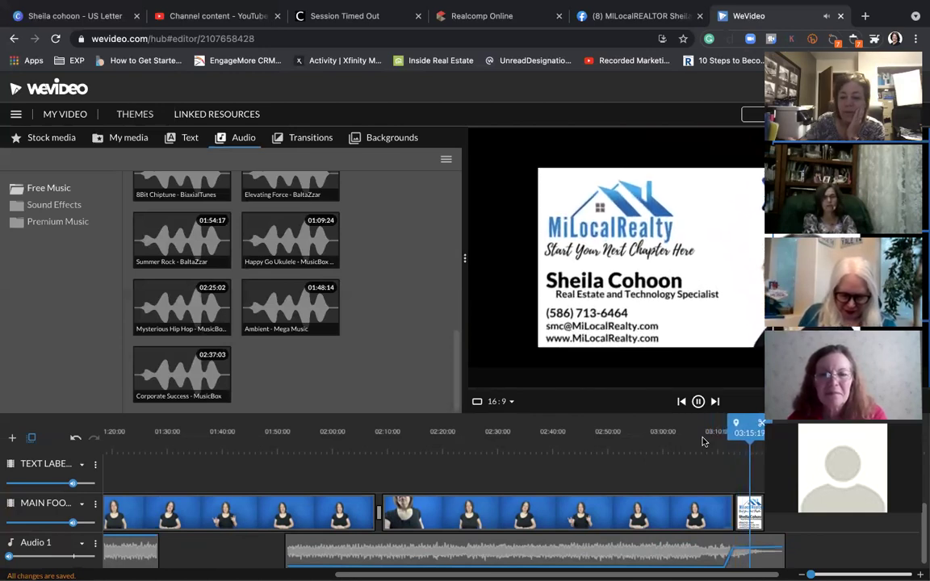
key(XF86AudioRaiseVolume)
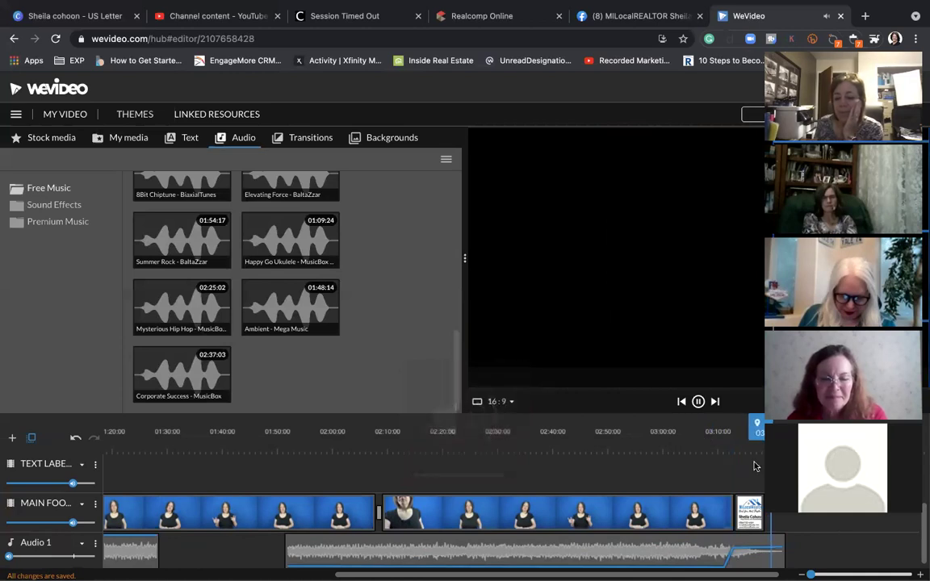
Raise the second Ambient clip's volume under the business card to 86% and replay the ending from 03:08:17.
click(733, 550)
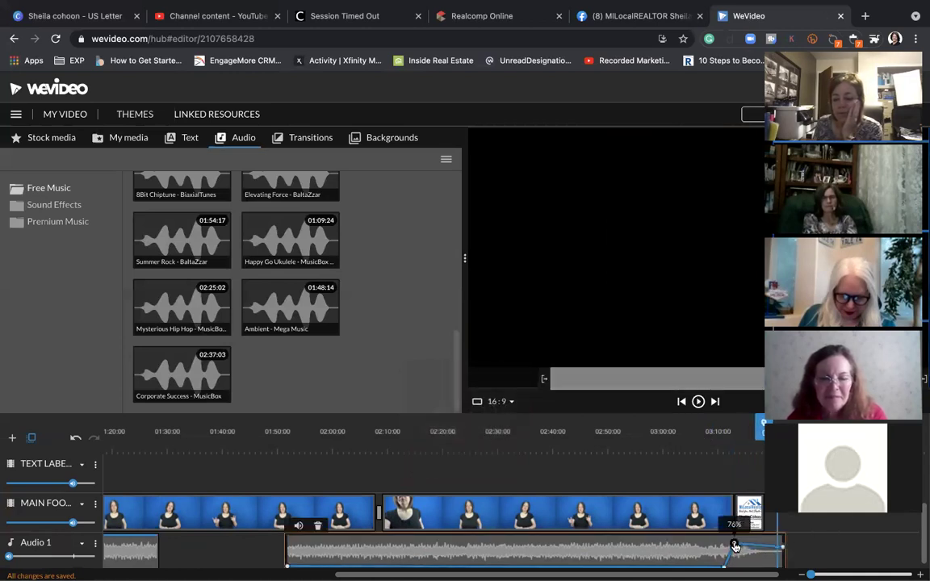
drag(783, 549, 783, 543)
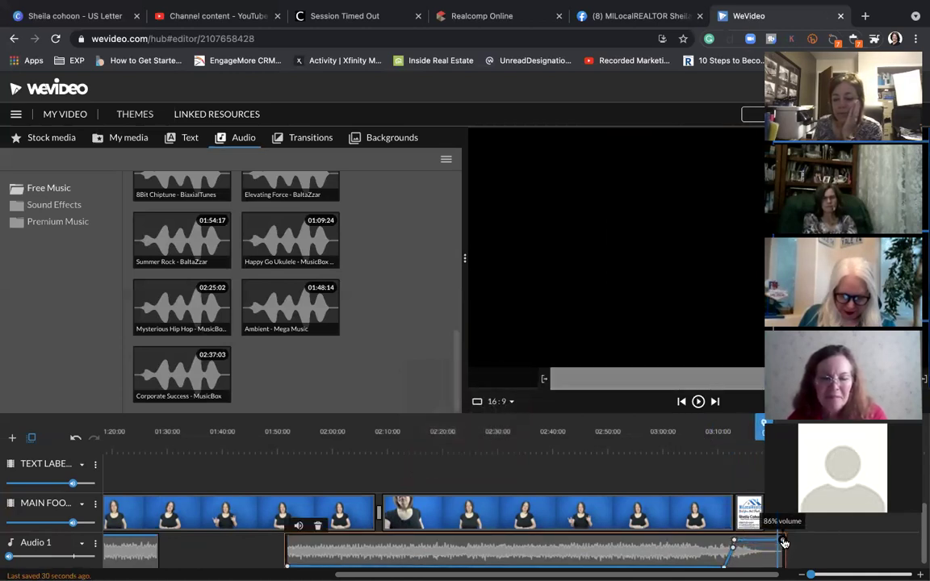
click(708, 490)
click(710, 511)
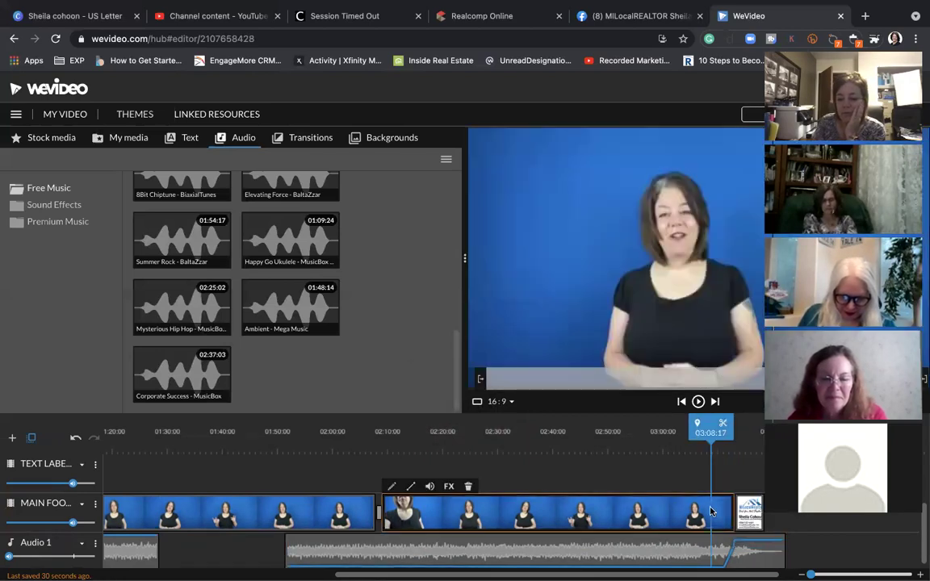
key(space)
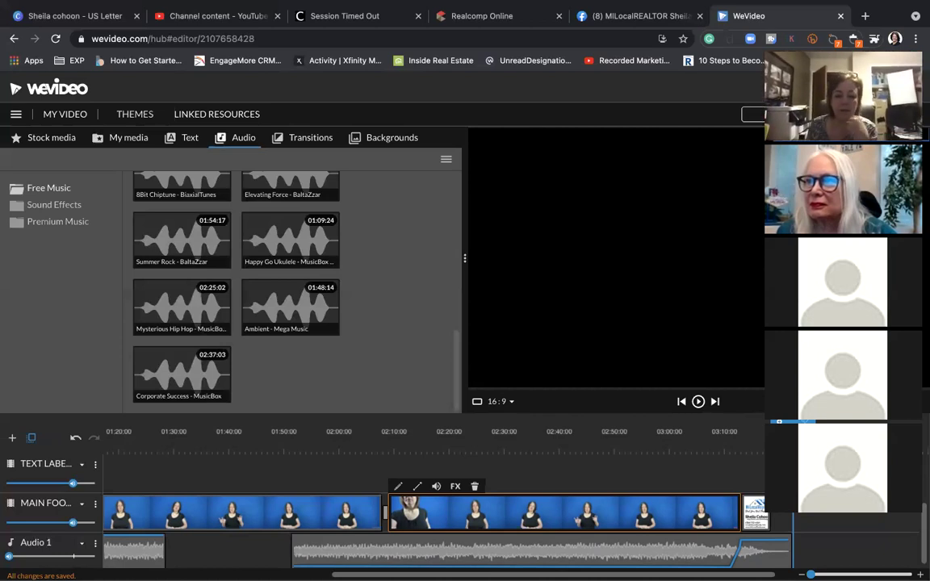
Key out the blue background (0a74d6) of the second main footage clip with Color Keying and save the changes.
click(288, 509)
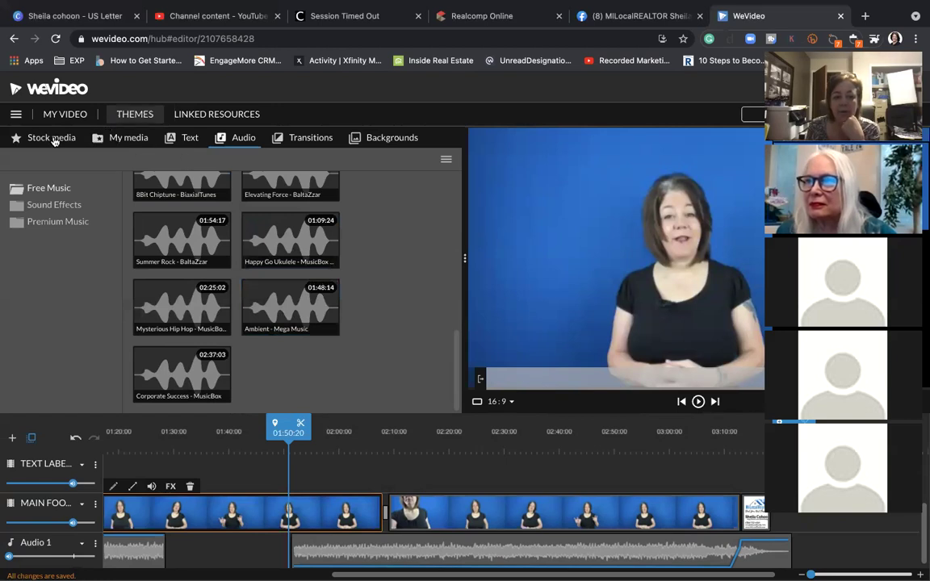
double_click(254, 524)
click(222, 138)
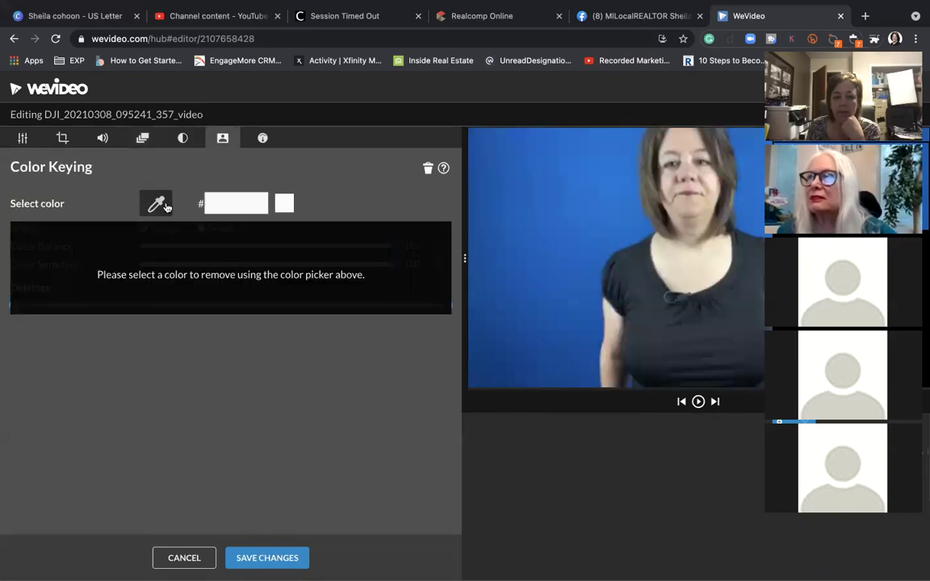
click(158, 204)
click(613, 200)
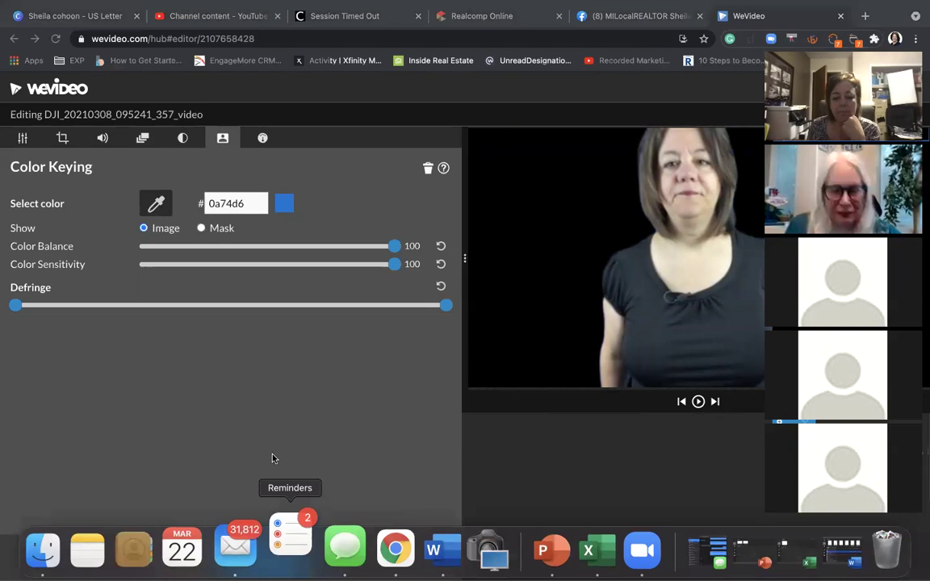
click(289, 537)
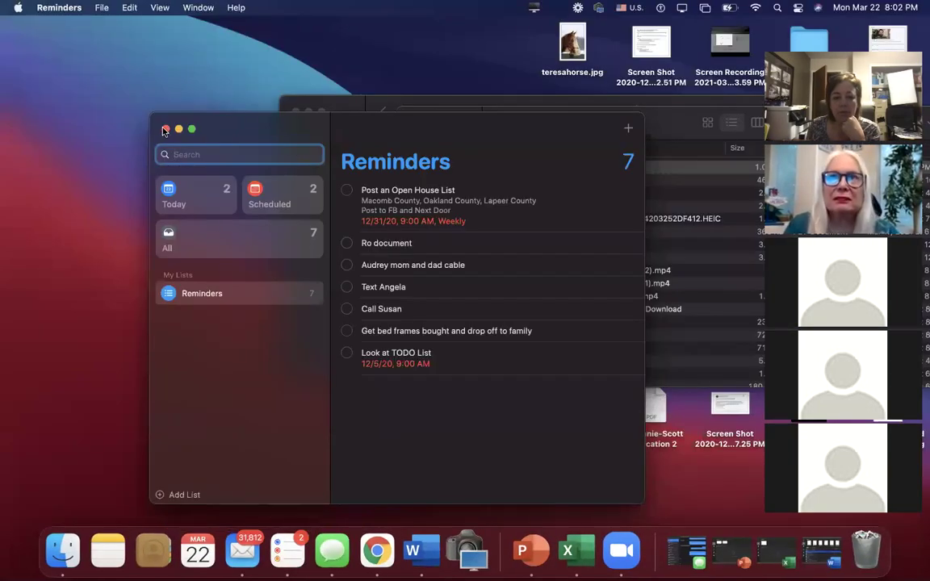
click(165, 130)
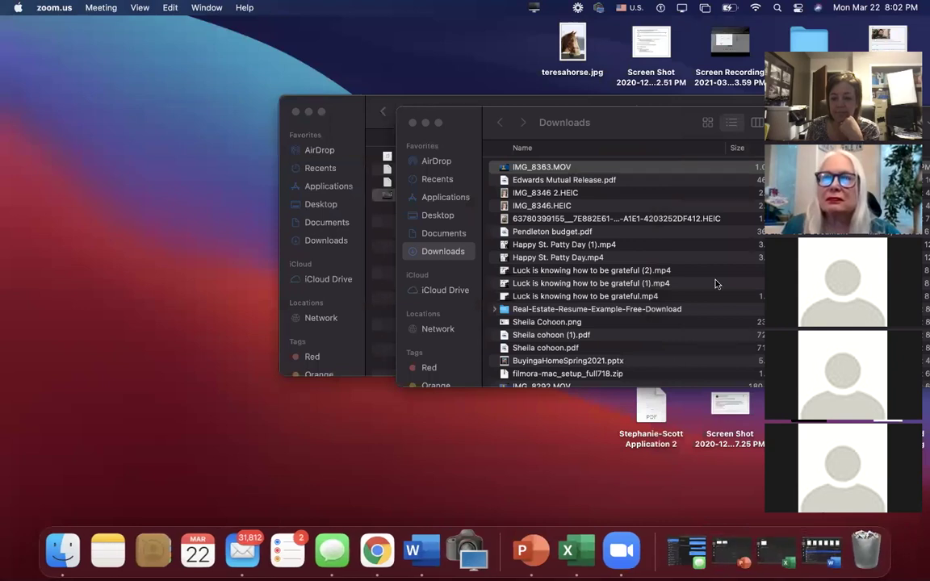
click(376, 549)
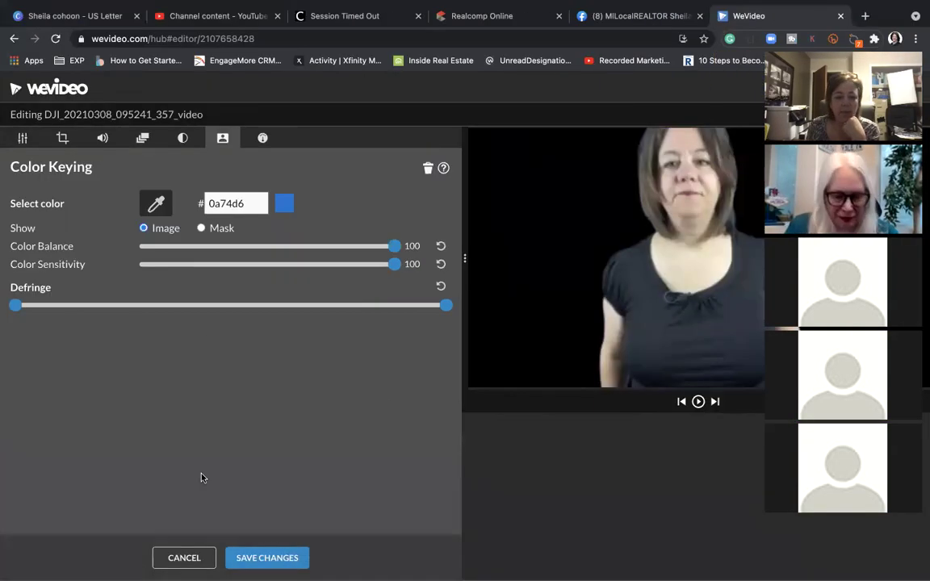
click(246, 557)
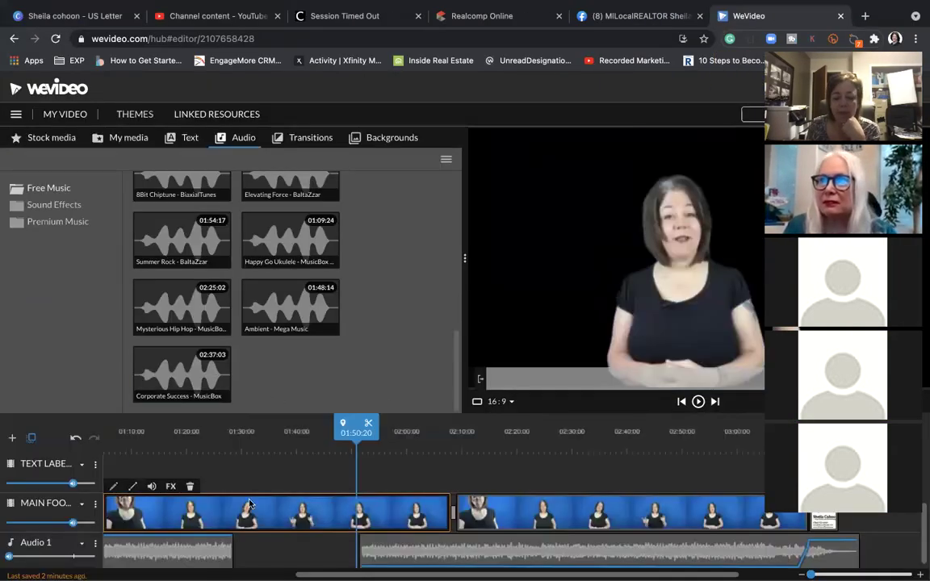
Search the stock media for STATION, and refine the search to TV STATION to find a replacement background.
scroll(177, 481, up, 2)
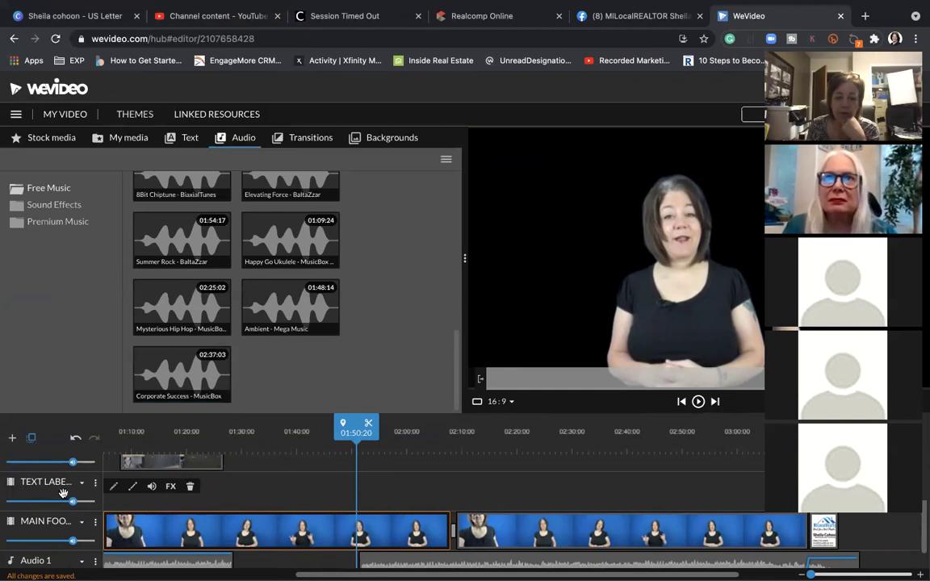
click(52, 138)
scroll(215, 309, down, 1)
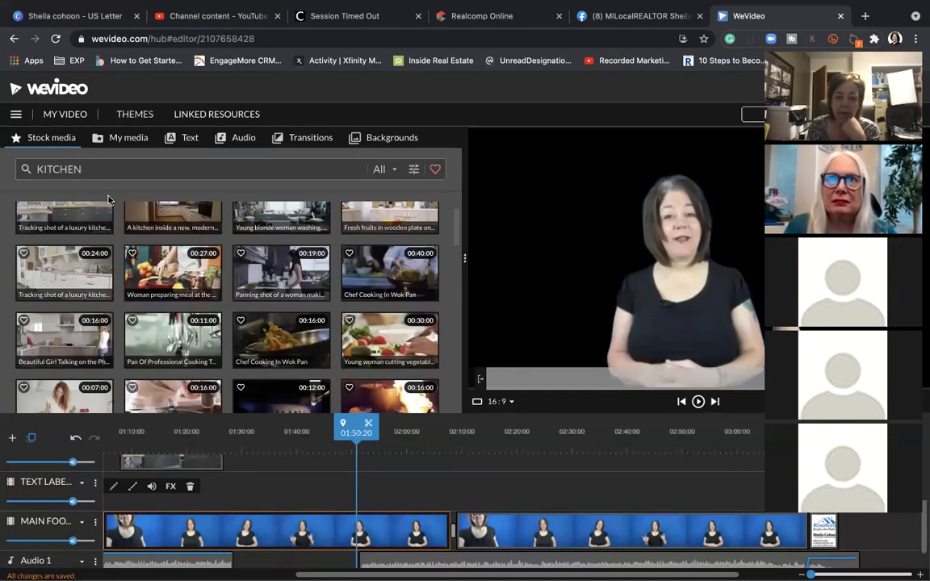
double_click(95, 166)
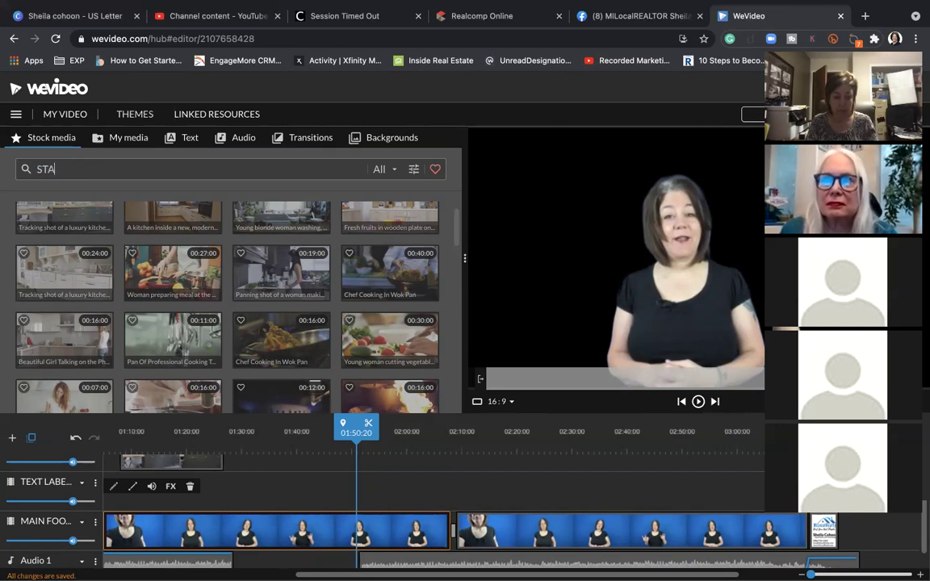
key(Return)
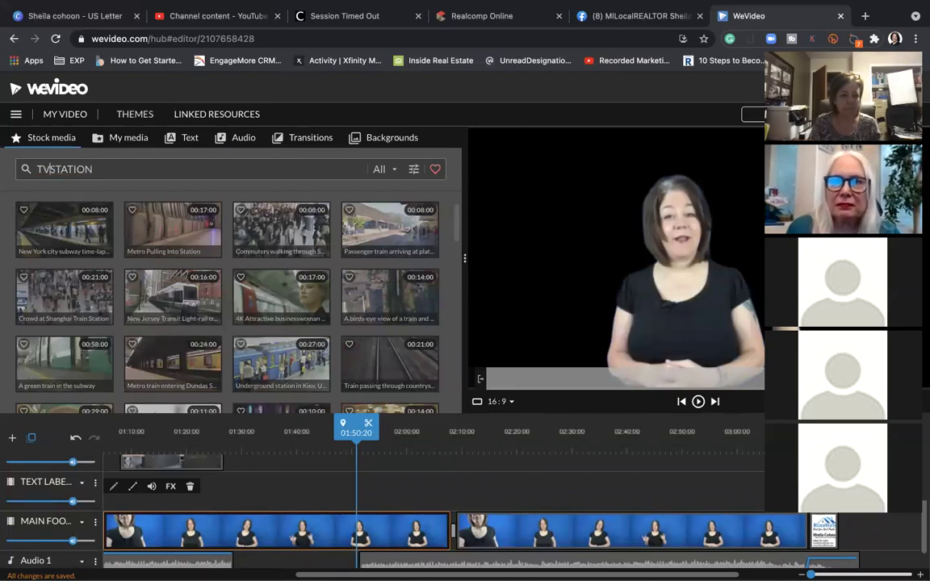
key(Return)
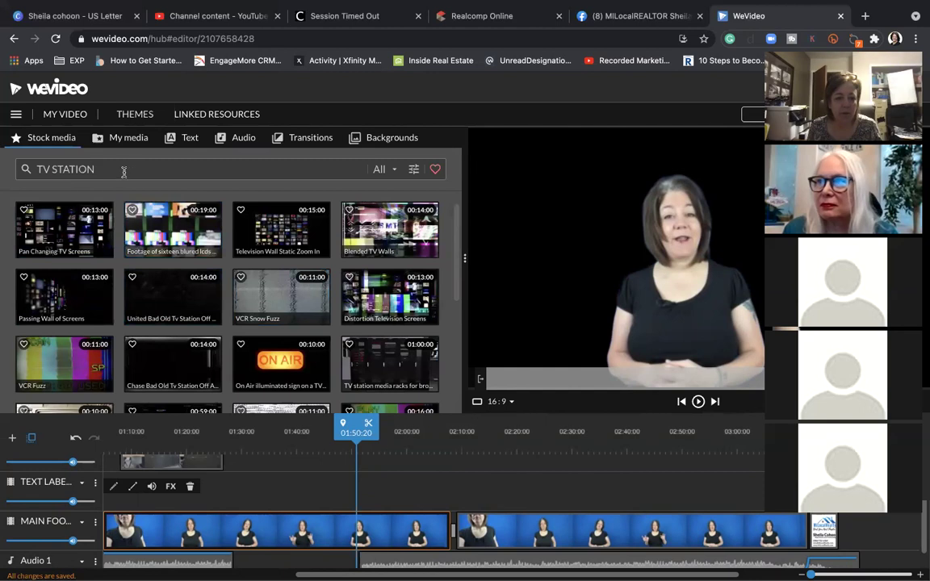
Search the stock media for OFFICE and WALL as further background options.
drag(123, 172, 24, 168)
text(OFFICE)
key(Return)
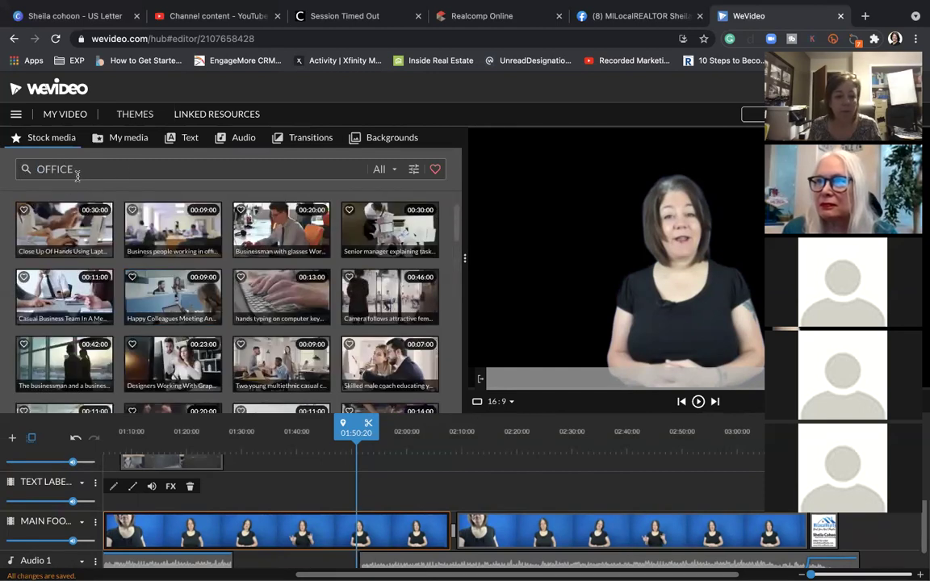
drag(77, 175, 25, 174)
key(Return)
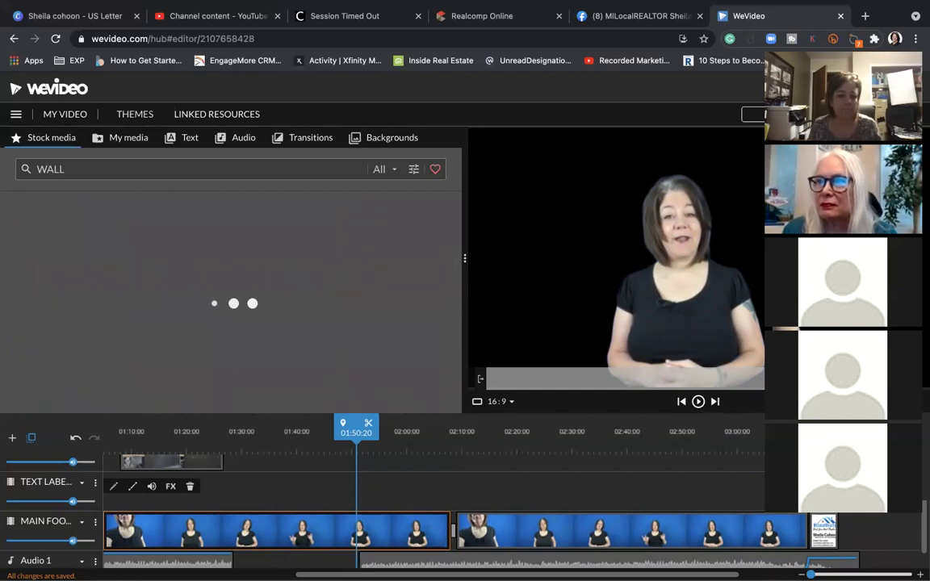
Search the stock media for OFFICE WALL and add the desk image with the white brick wall to the text label track, ending at 02:06:17.
drag(77, 167, 12, 170)
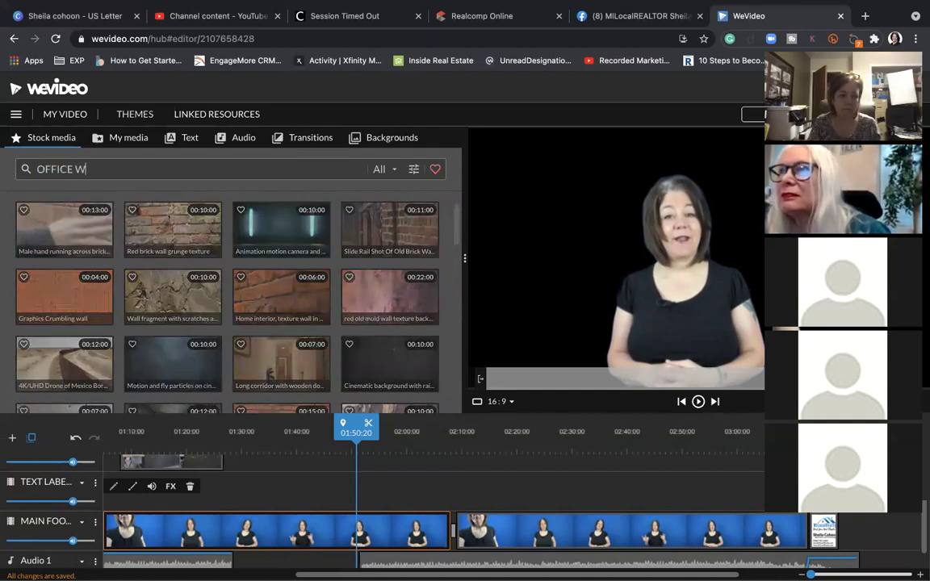
key(Return)
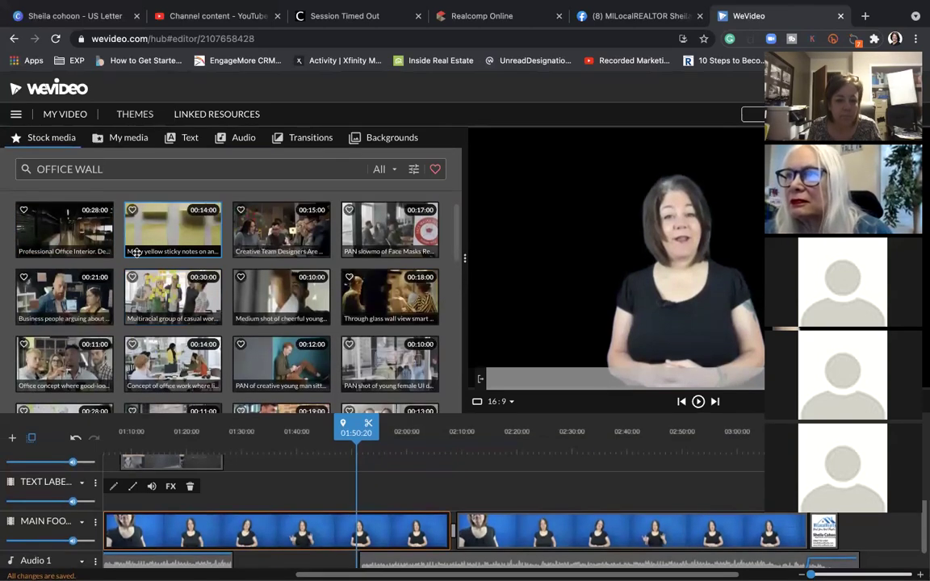
scroll(246, 326, down, 10)
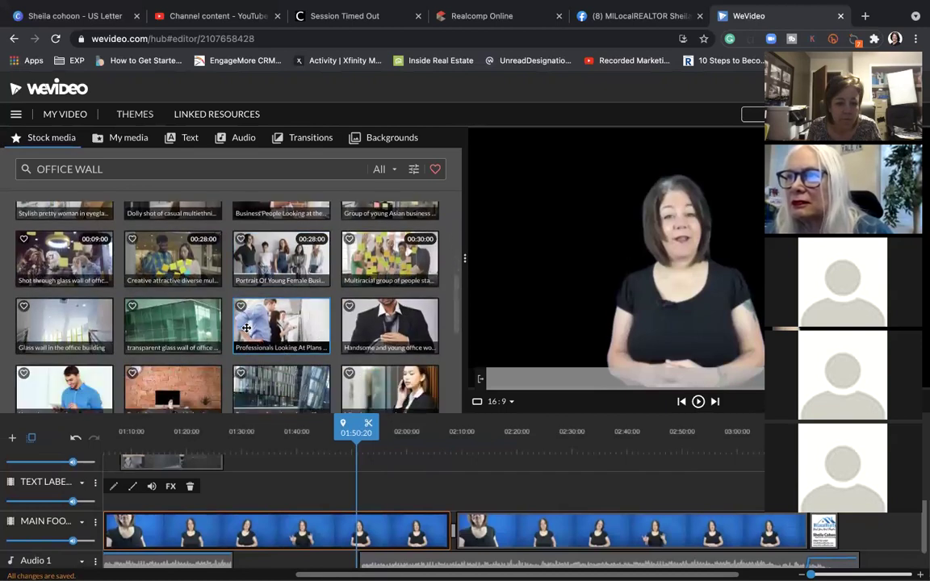
scroll(246, 327, down, 3)
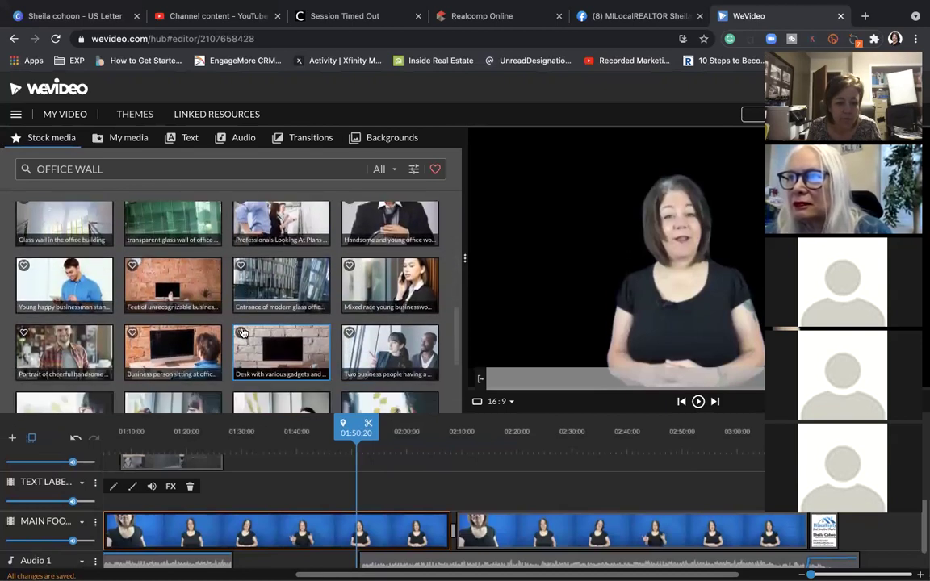
scroll(243, 332, down, 2)
drag(258, 267, 215, 490)
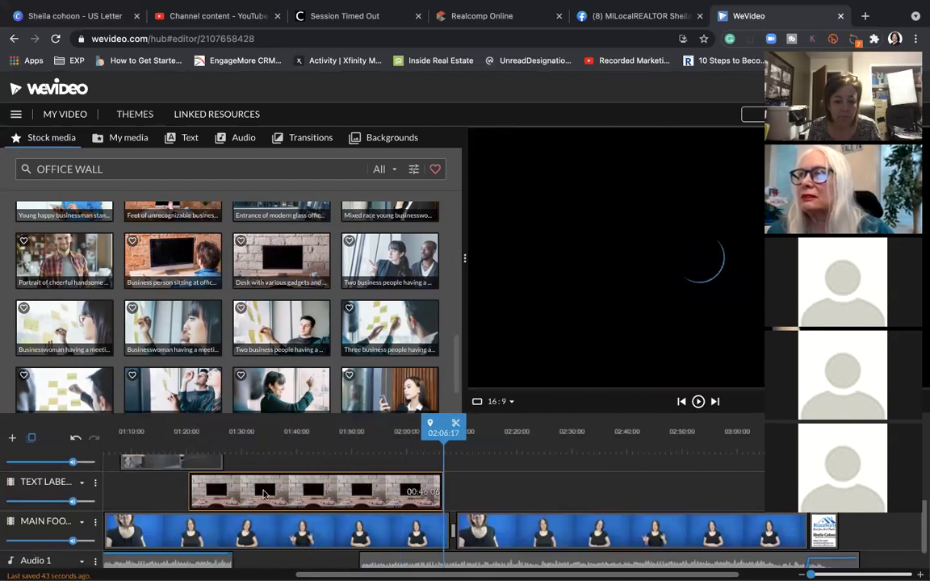
Delete the luxury kitchen clip from the BROLL track and the clip above it from the BRAND track.
scroll(264, 494, up, 2)
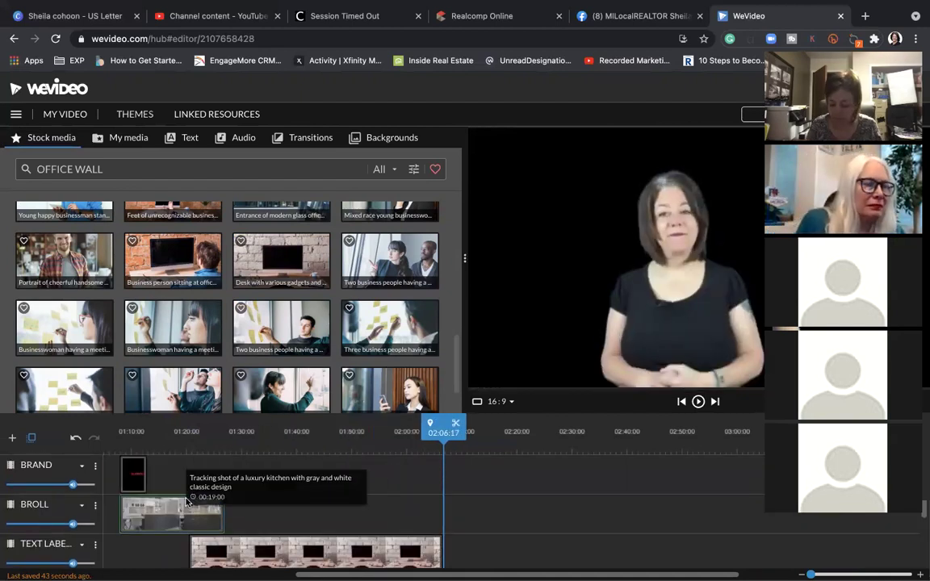
click(187, 501)
key(Delete)
click(138, 482)
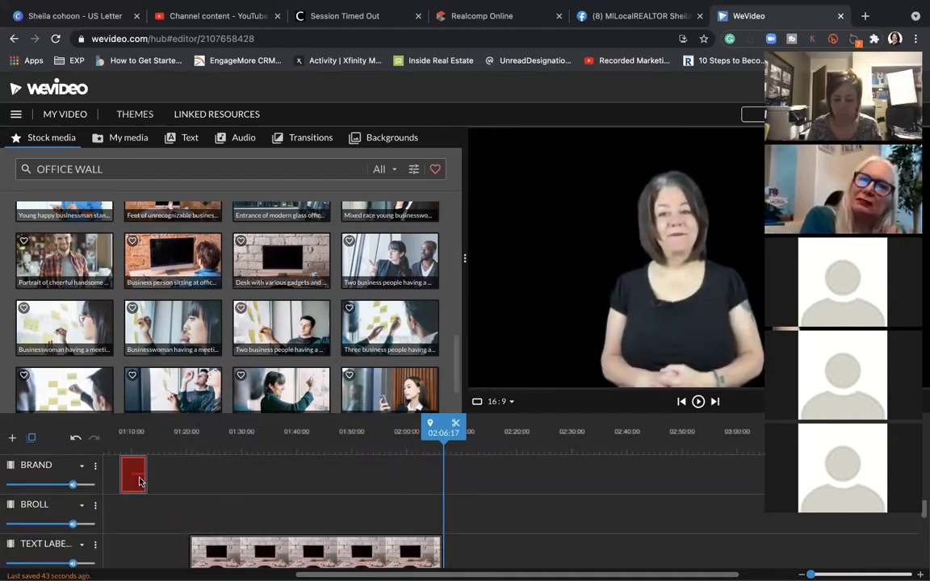
key(Delete)
scroll(162, 508, down, 2)
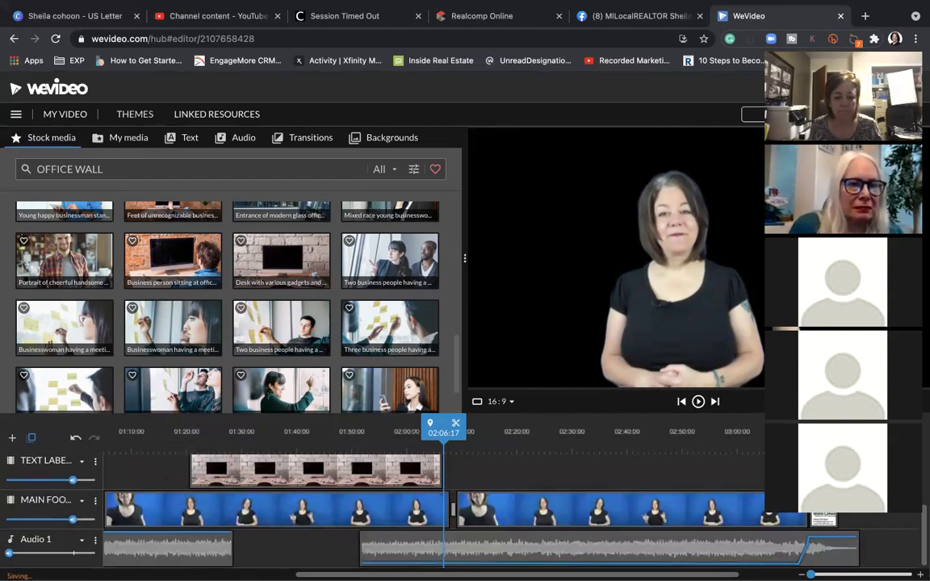
Delete the remaining sofa clip from the BROLL track and move the desk image to the start of that track.
mouse_move(307, 569)
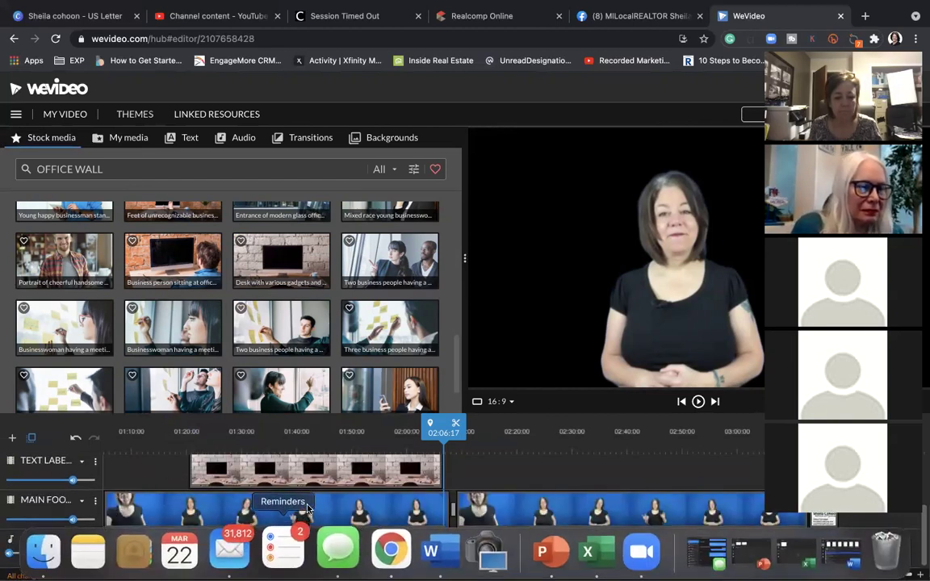
drag(332, 472, 284, 570)
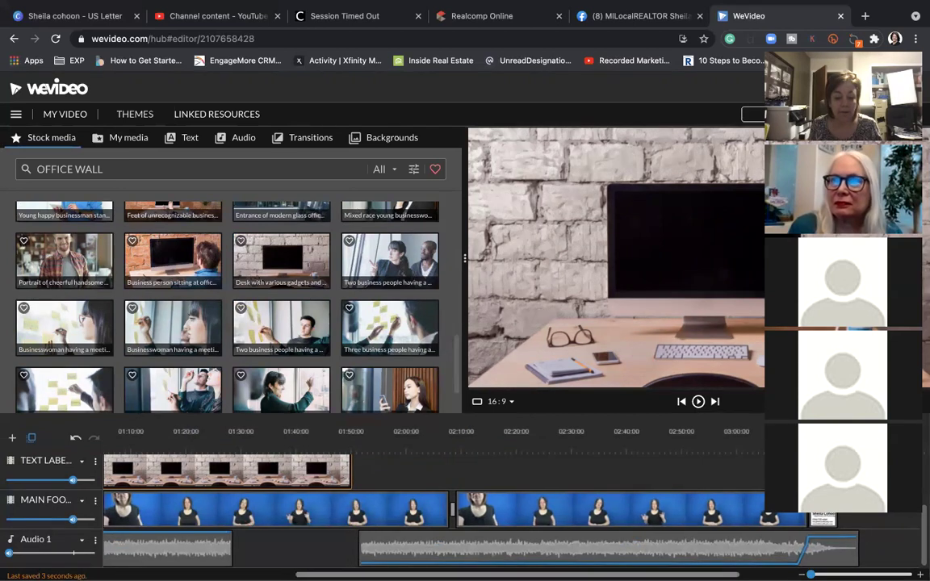
scroll(476, 462, left, 5)
drag(502, 465, 343, 484)
scroll(414, 512, up, 1)
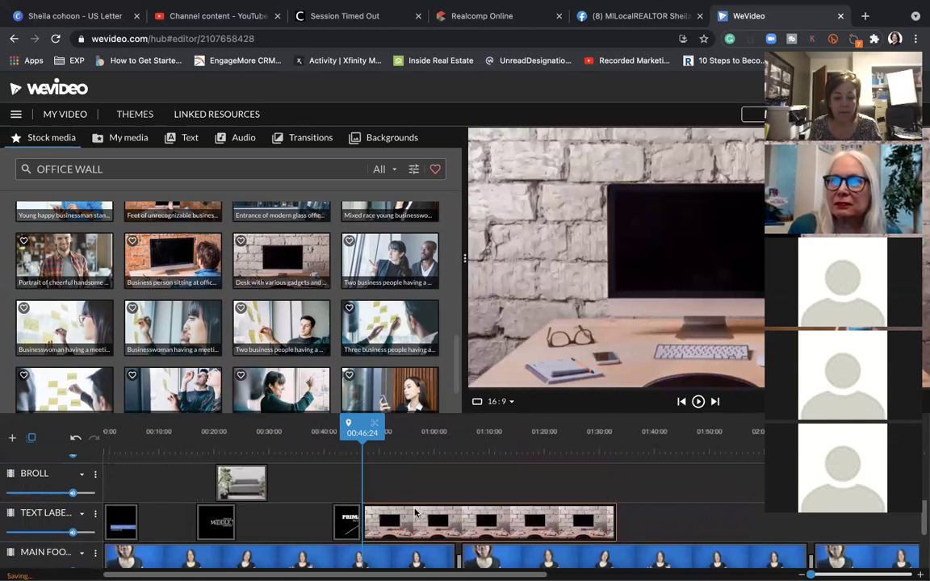
click(230, 478)
key(Delete)
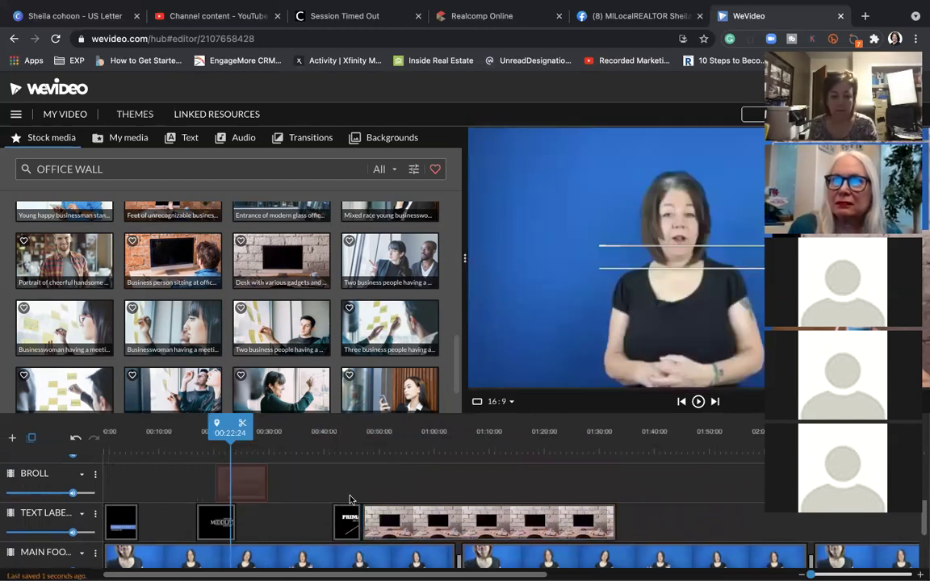
drag(383, 519, 128, 474)
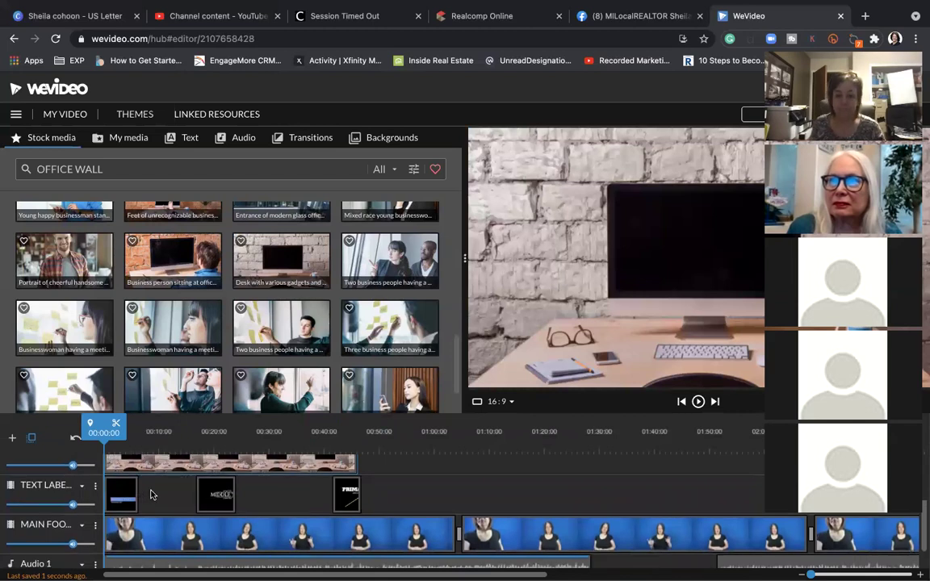
key(space)
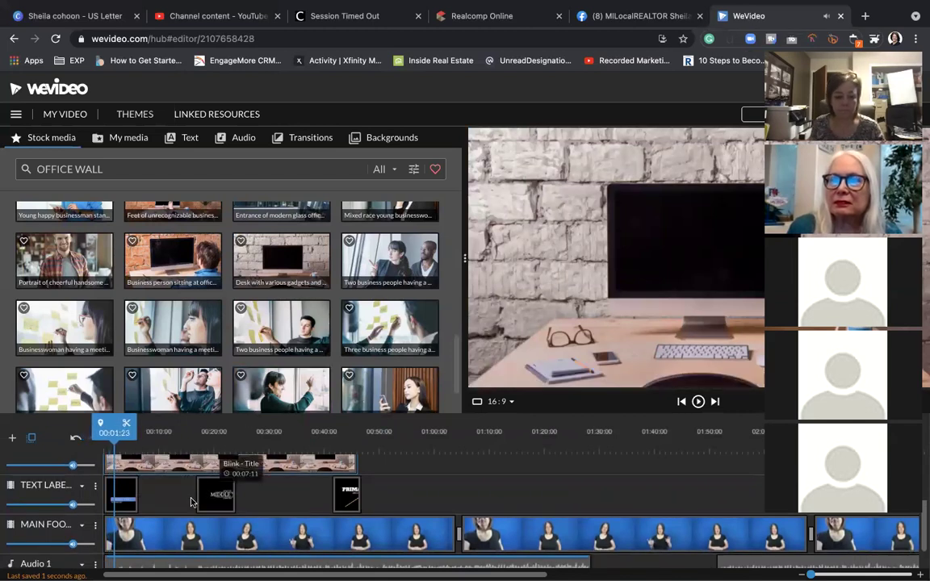
double_click(133, 540)
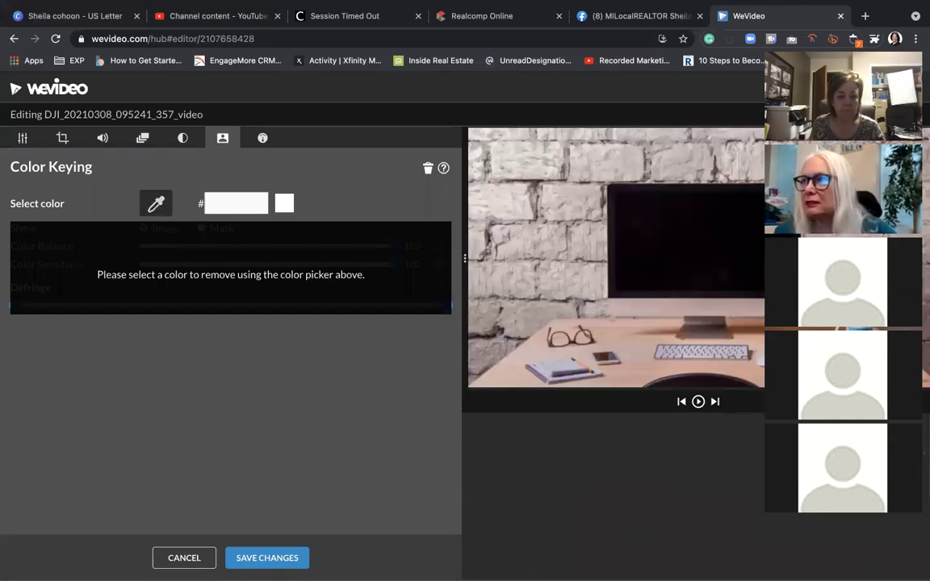
click(184, 557)
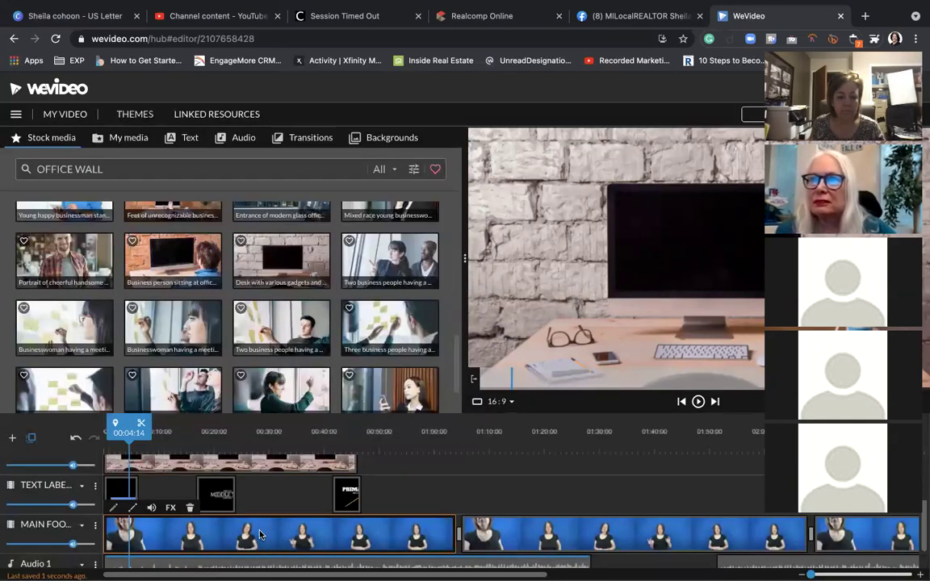
Key out the blue background (085db3) of the first main footage clip, then return the desk image to the timeline start and play it.
drag(239, 462, 584, 462)
double_click(313, 552)
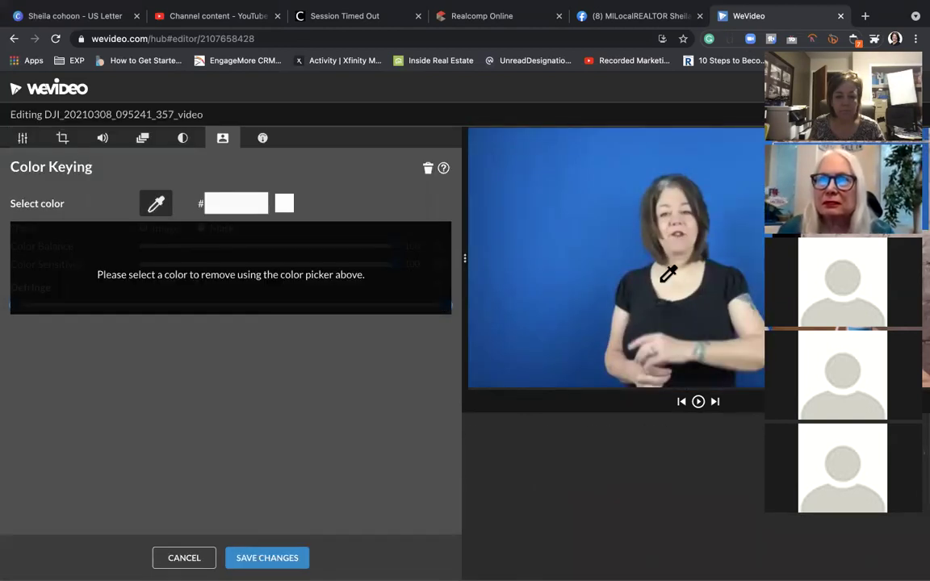
click(578, 274)
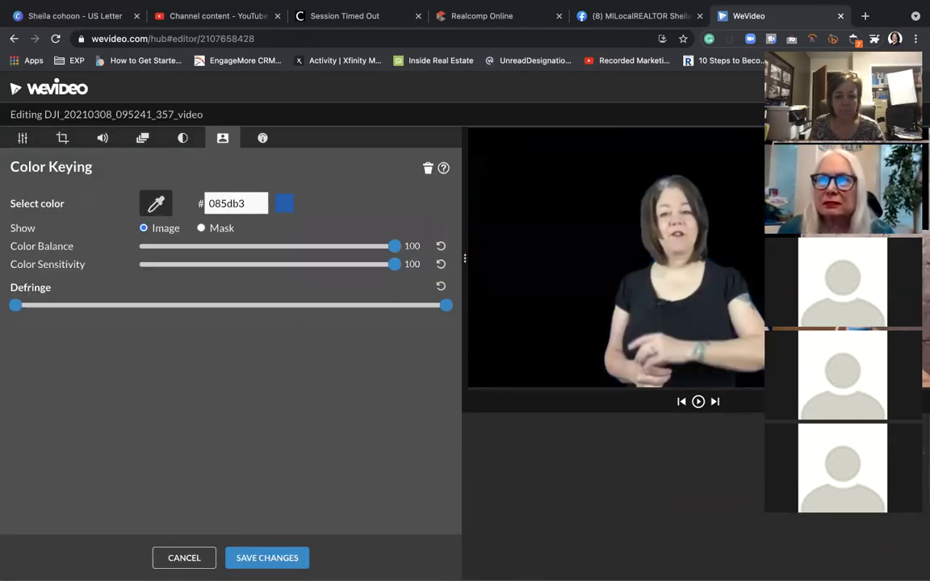
click(246, 557)
drag(499, 471, 162, 471)
key(space)
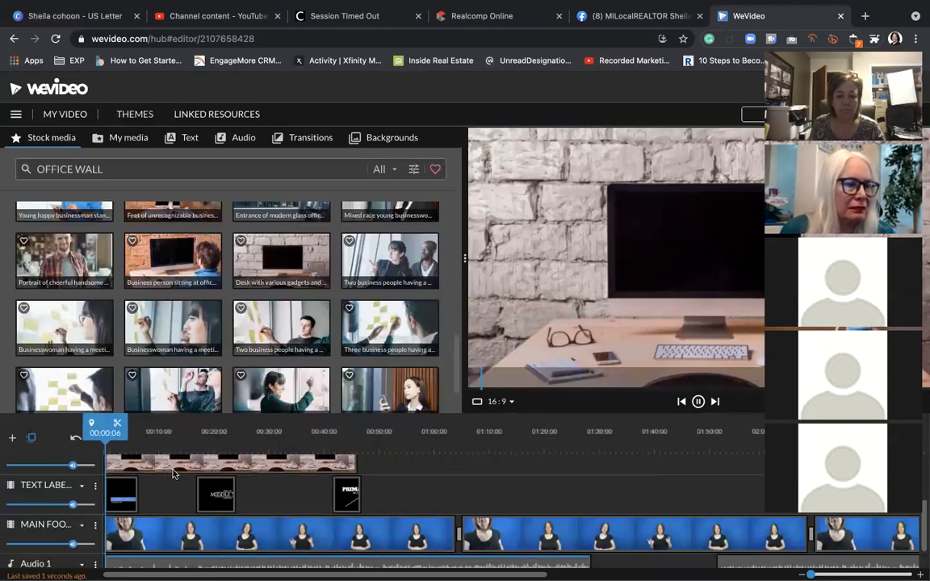
click(162, 545)
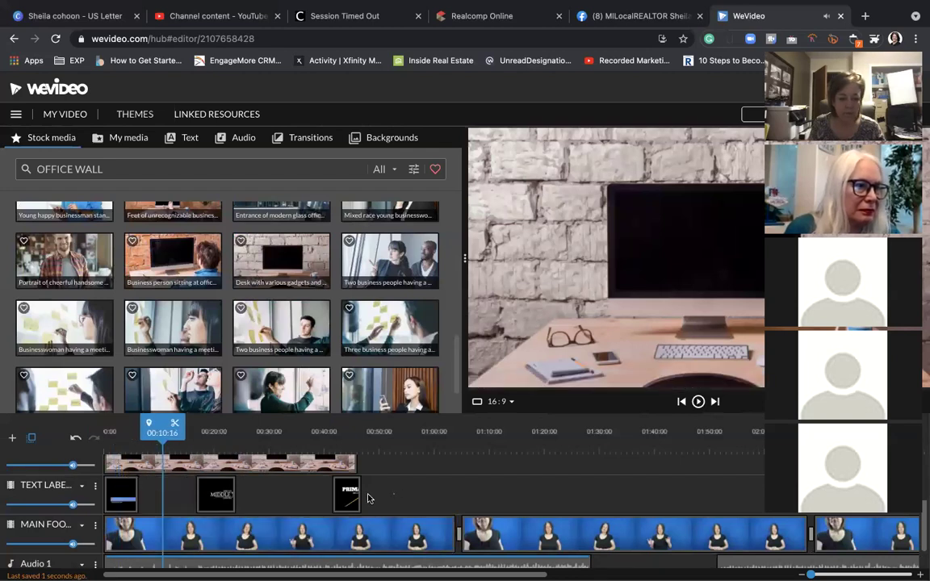
Delete both background music clips from the Audio 1 track.
scroll(291, 512, down, 2)
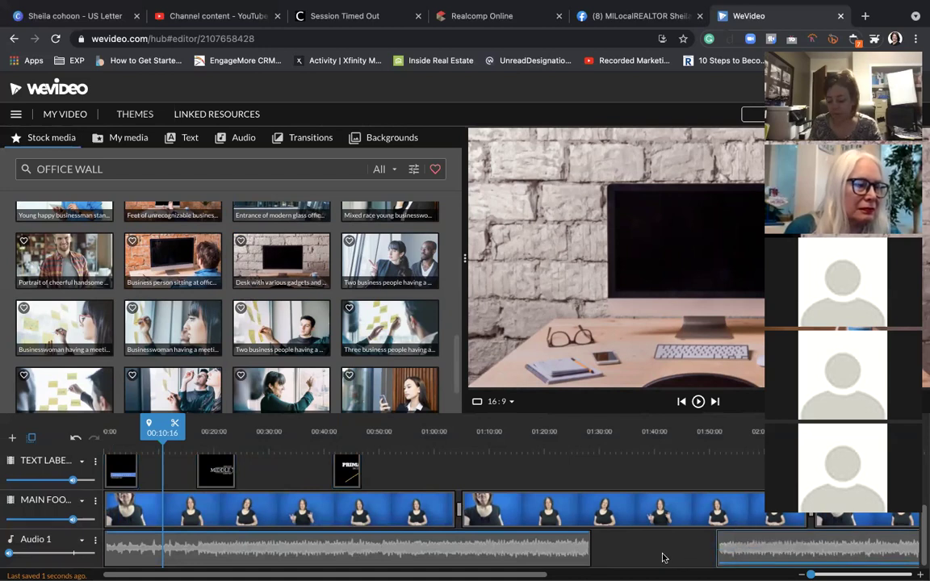
key(Delete)
click(534, 556)
key(Delete)
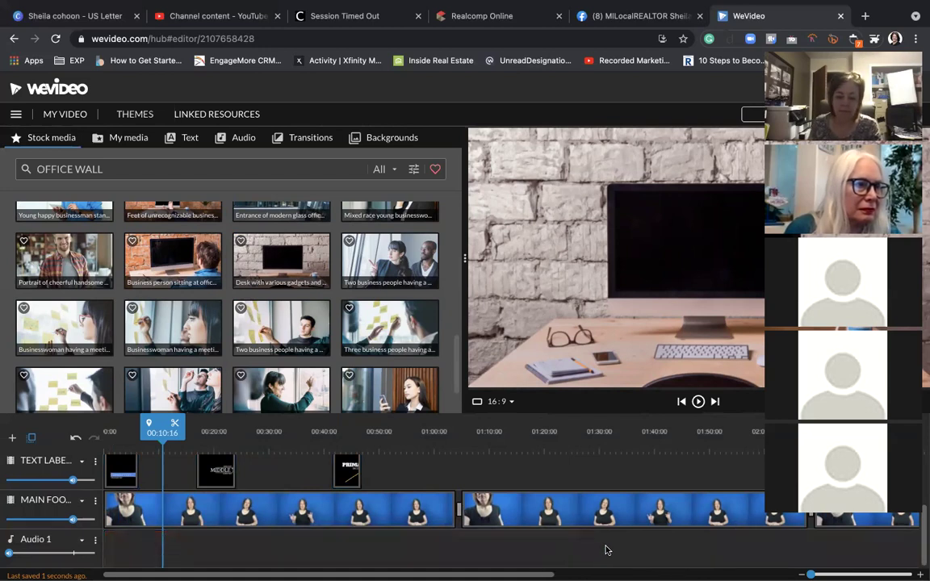
Clear the title clips from the text label track and place the desk image at its start, directly above the main footage.
scroll(266, 552, up, 5)
scroll(301, 492, down, 3)
drag(371, 506, 153, 502)
key(Delete)
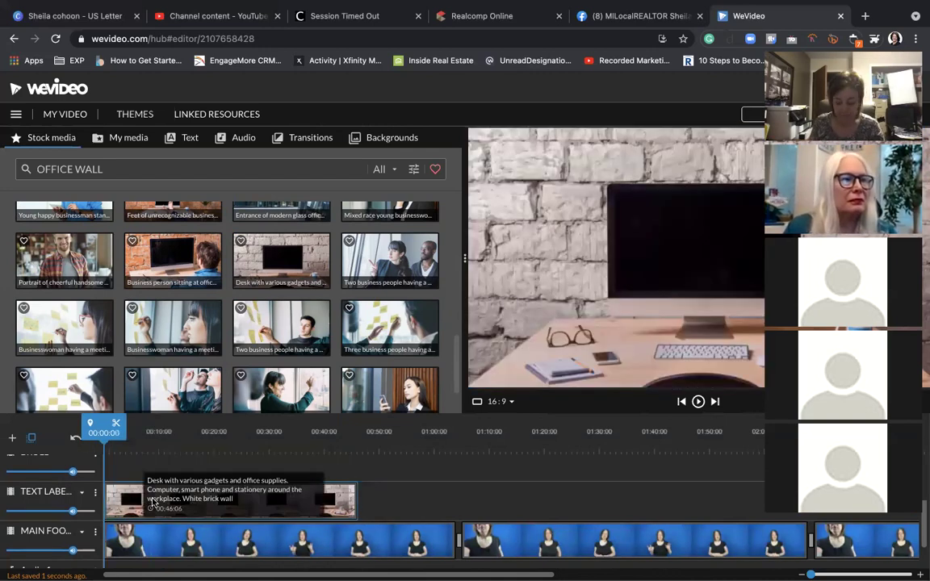
key(space)
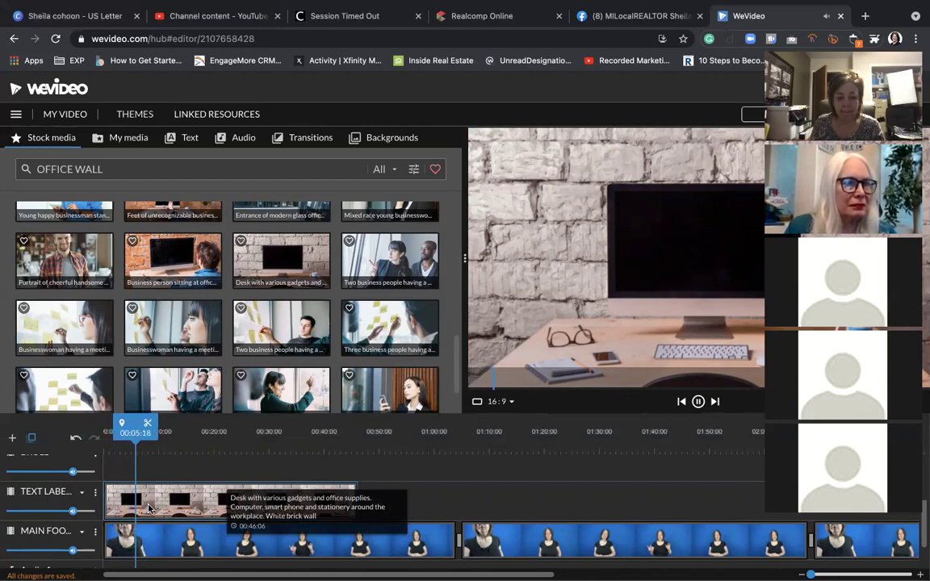
Move the desk image along the text label track to start at 00:32:08.
scroll(149, 506, up, 1)
scroll(148, 507, down, 2)
drag(129, 496, 307, 494)
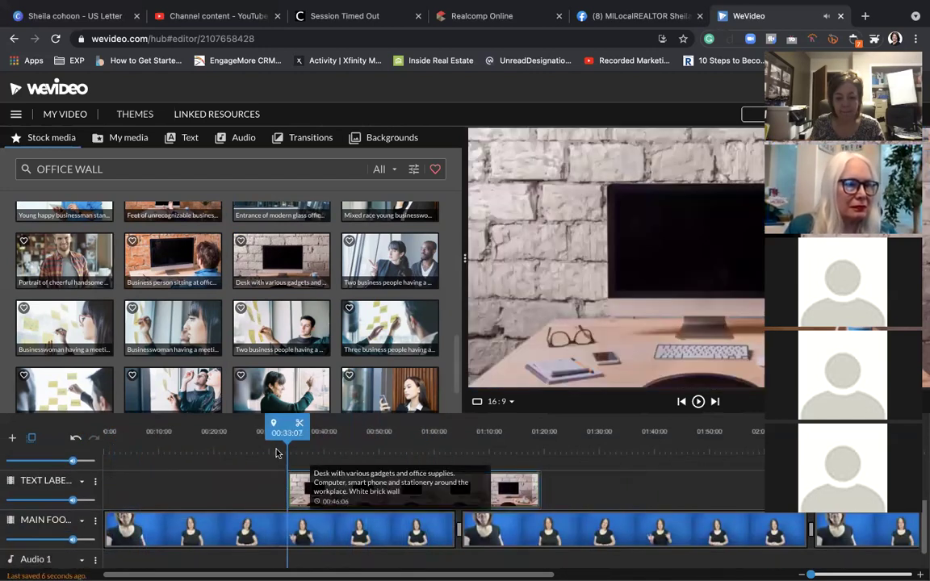
key(space)
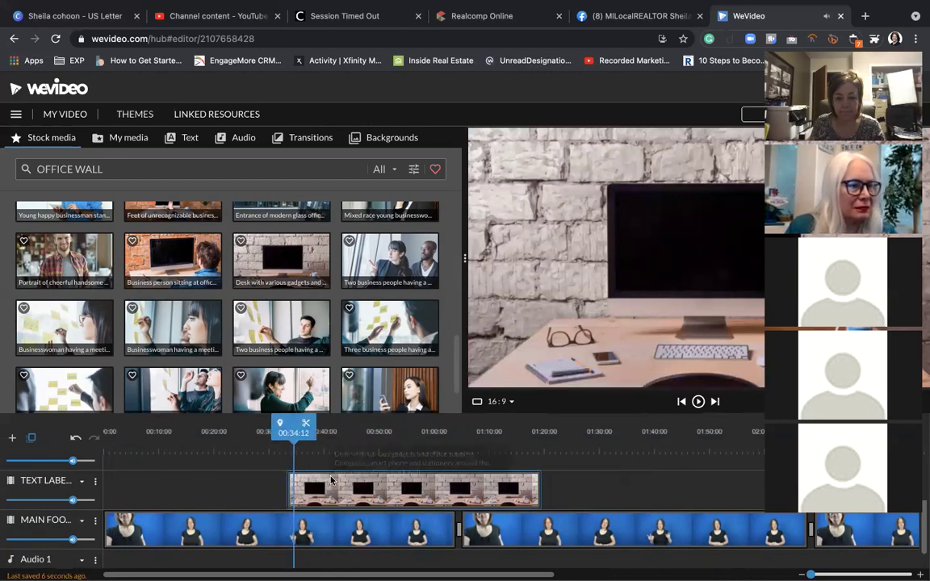
drag(311, 494, 305, 490)
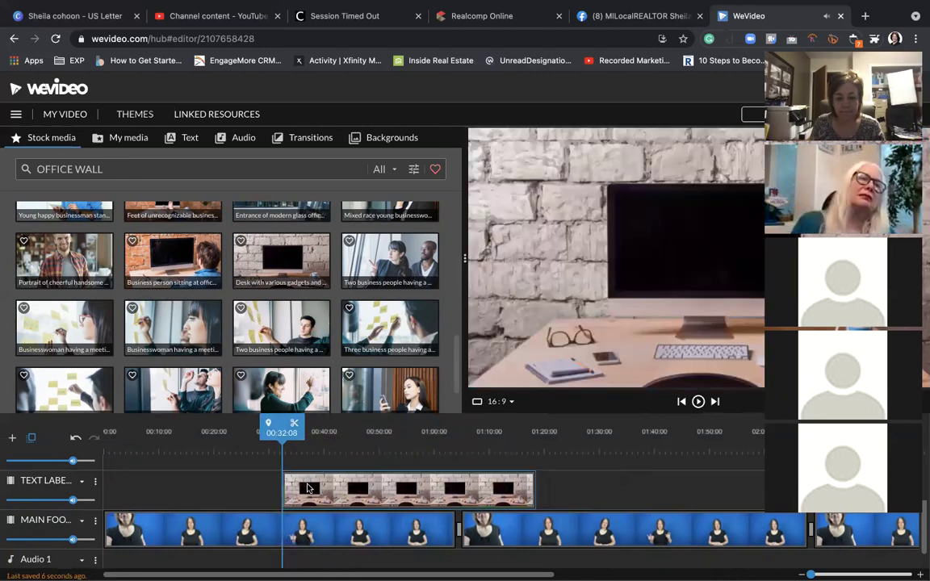
Delete the empty BROLL and BRAND tracks from the timeline.
scroll(307, 488, up, 2)
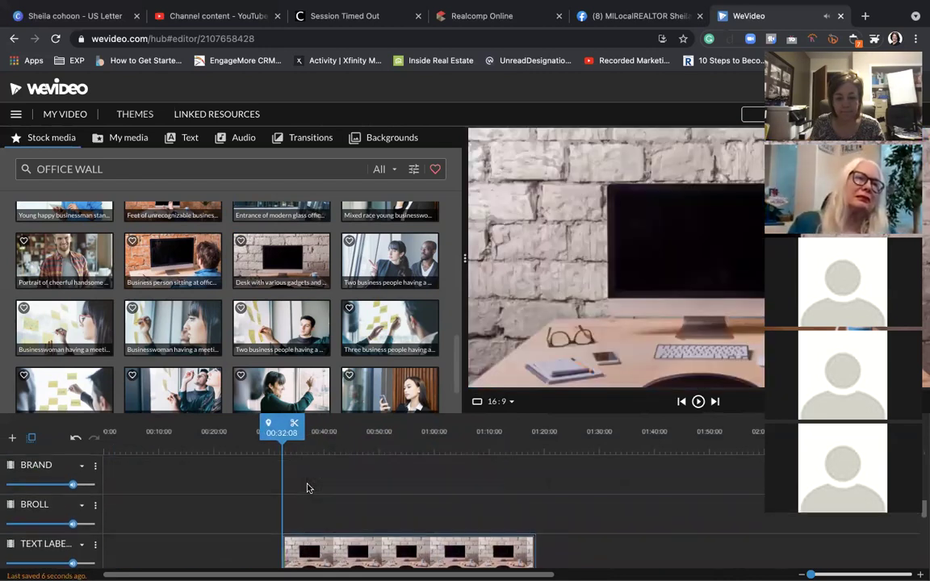
click(95, 507)
click(113, 556)
click(96, 466)
click(125, 523)
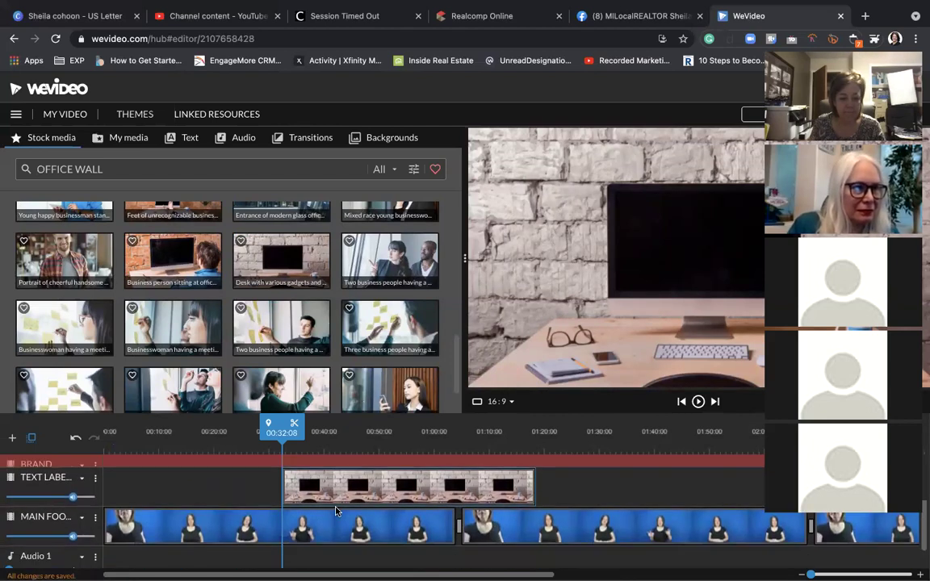
Move the desk image to start at 00:30:02 and check the preview of it over the first main footage clip.
click(298, 479)
drag(325, 480, 318, 481)
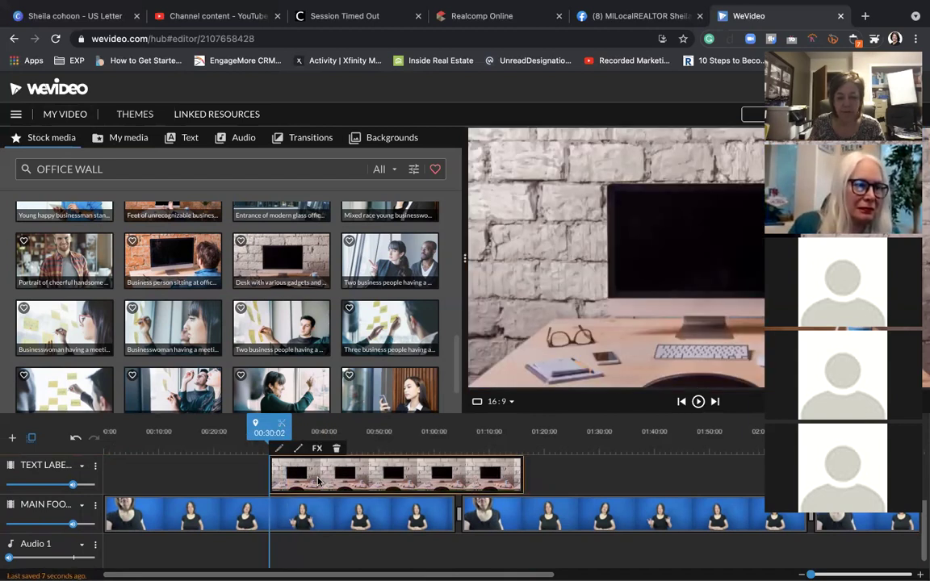
click(281, 517)
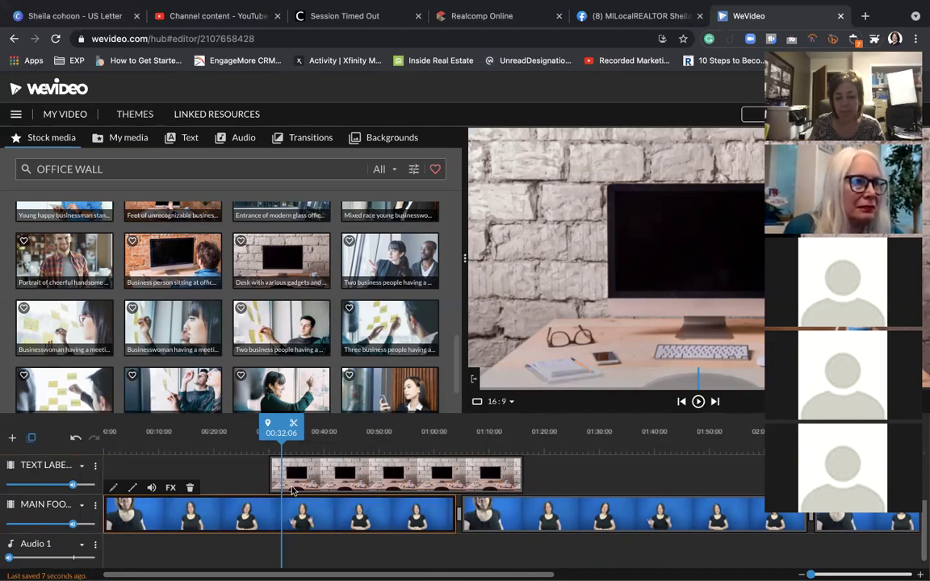
click(279, 477)
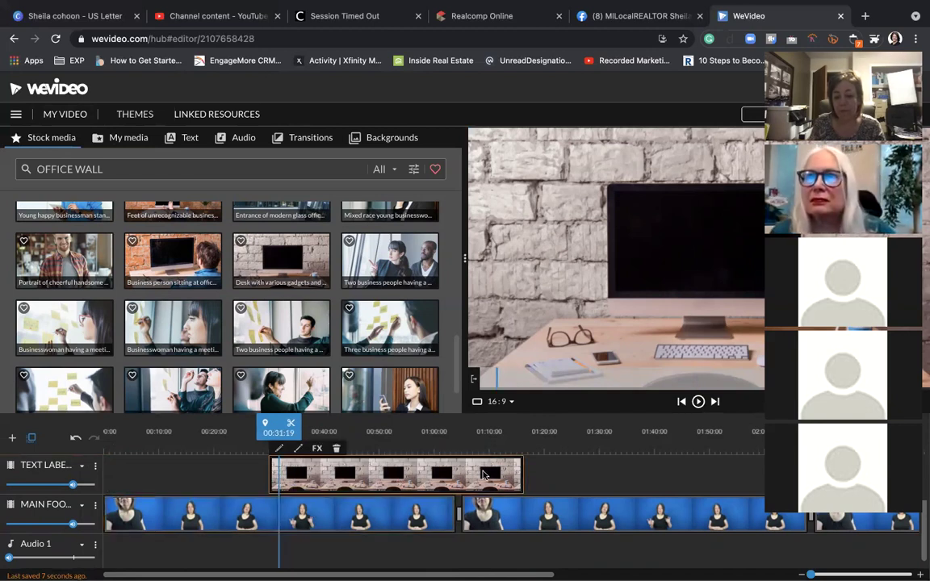
Extend the end of the desk image to 01:37:20 and preview the timeline at 01:30:14.
drag(522, 471, 642, 470)
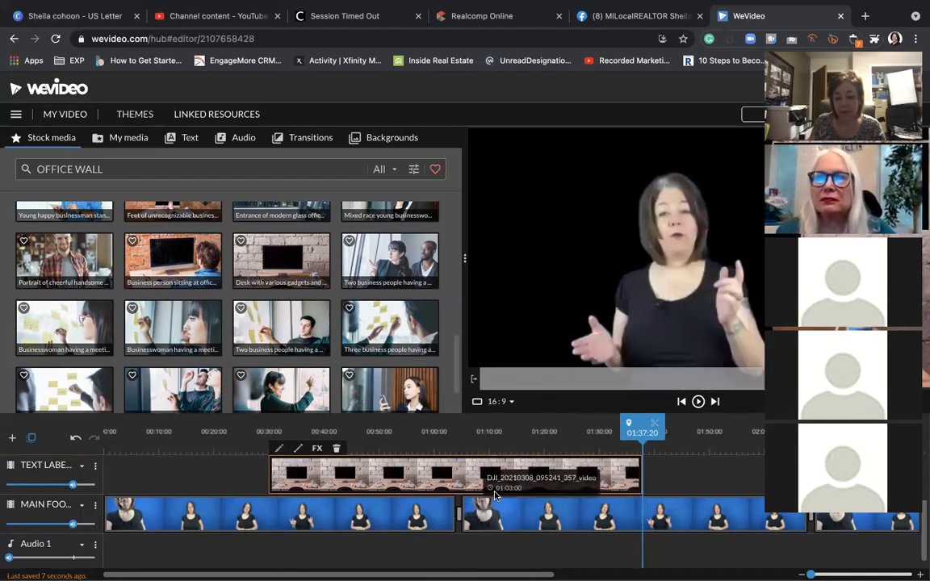
drag(637, 426, 601, 425)
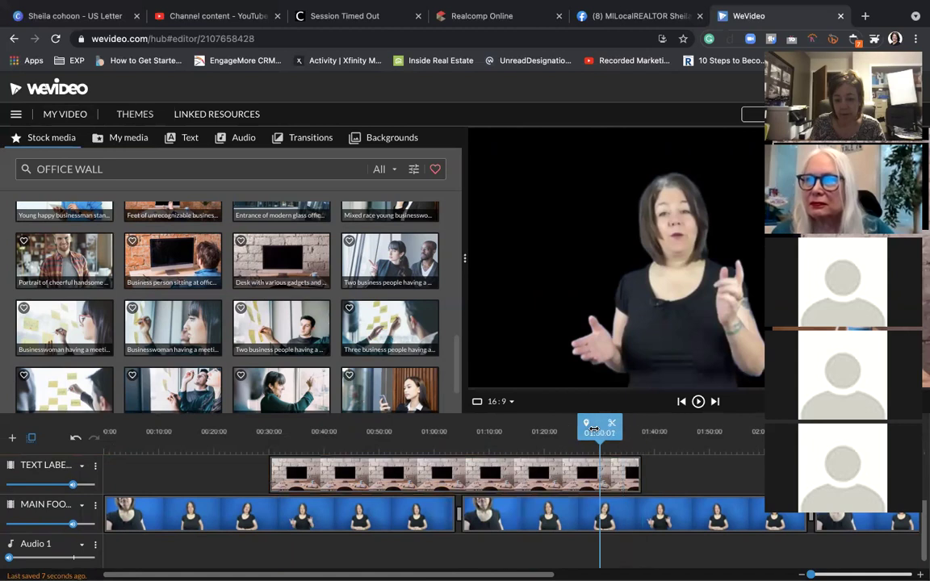
scroll(555, 464, right, 2)
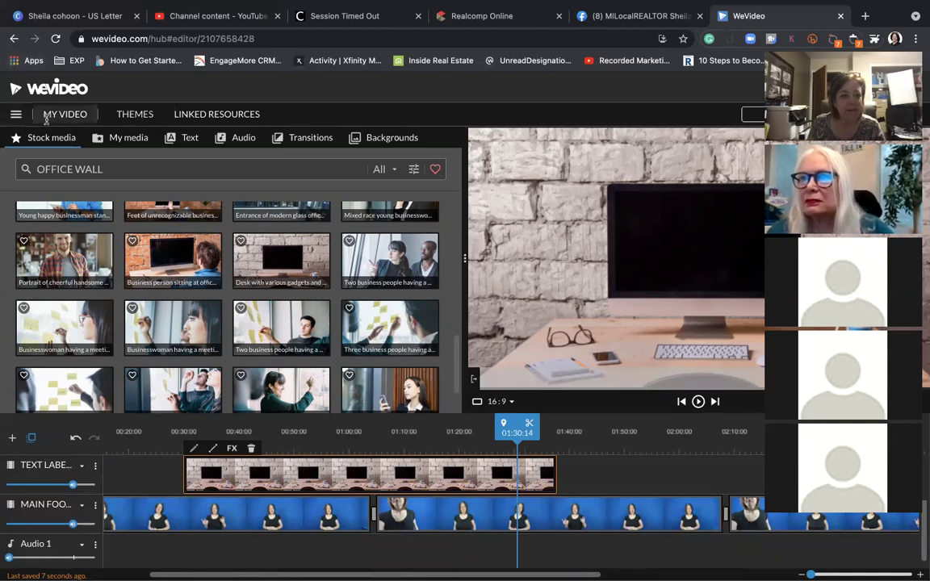
Leave the editor for the dashboard and reopen the most recent My Video edit from My Project.
click(15, 115)
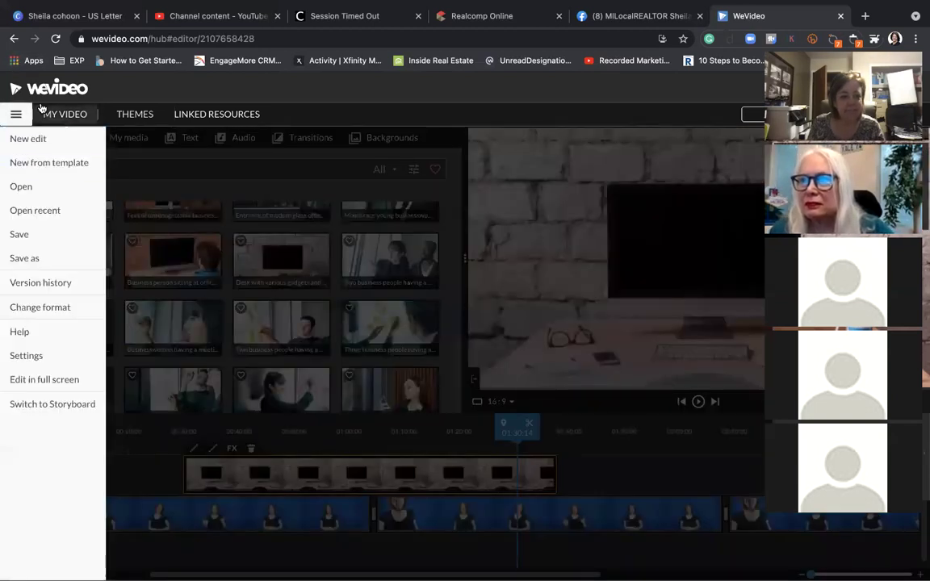
click(35, 91)
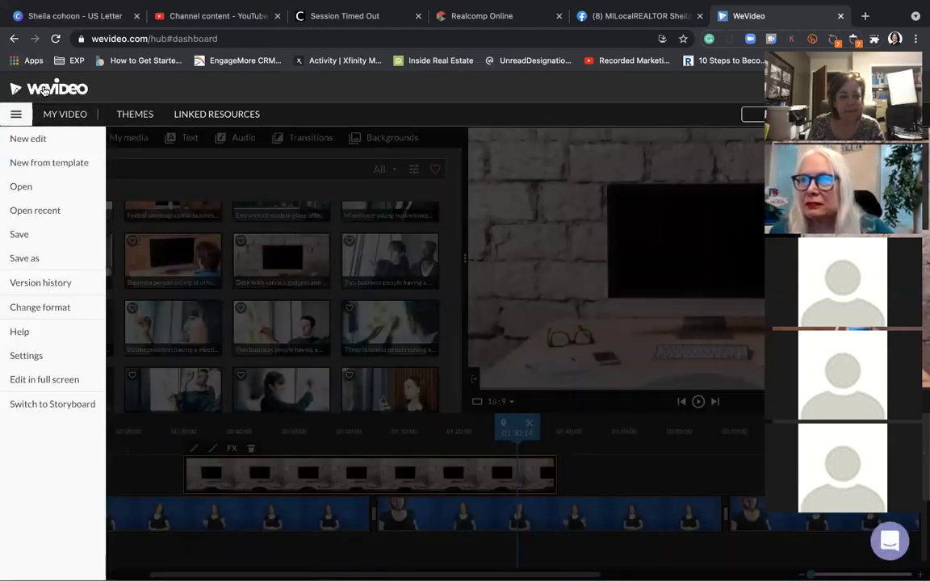
click(44, 91)
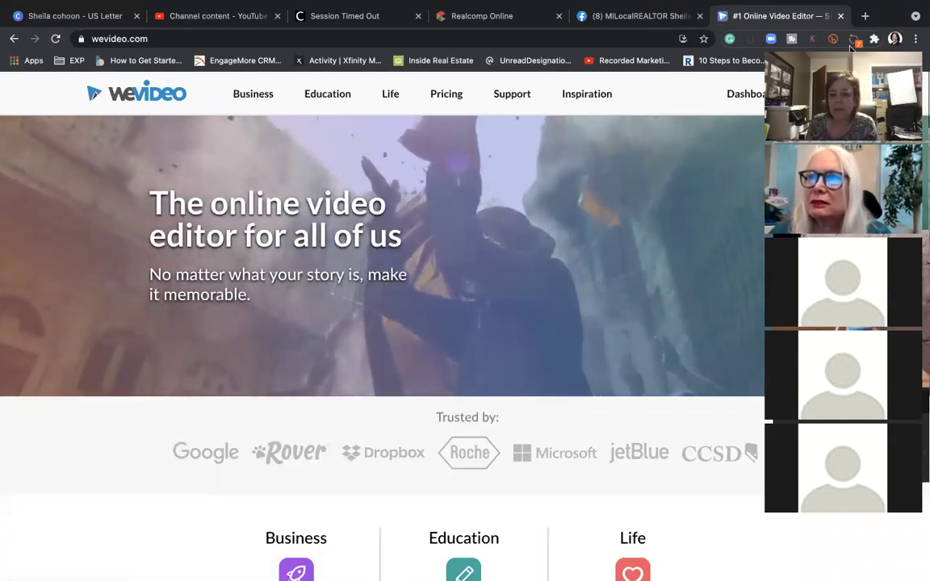
click(753, 100)
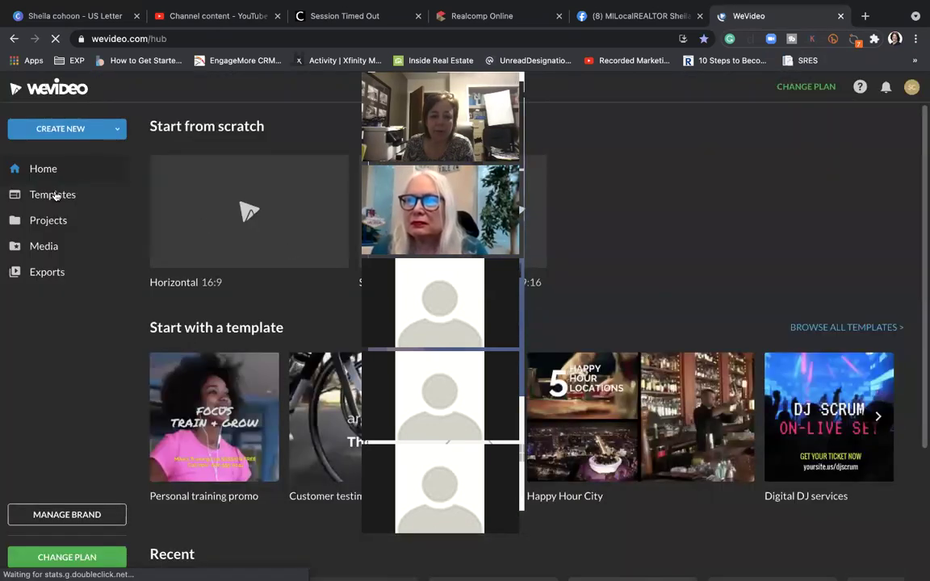
click(57, 223)
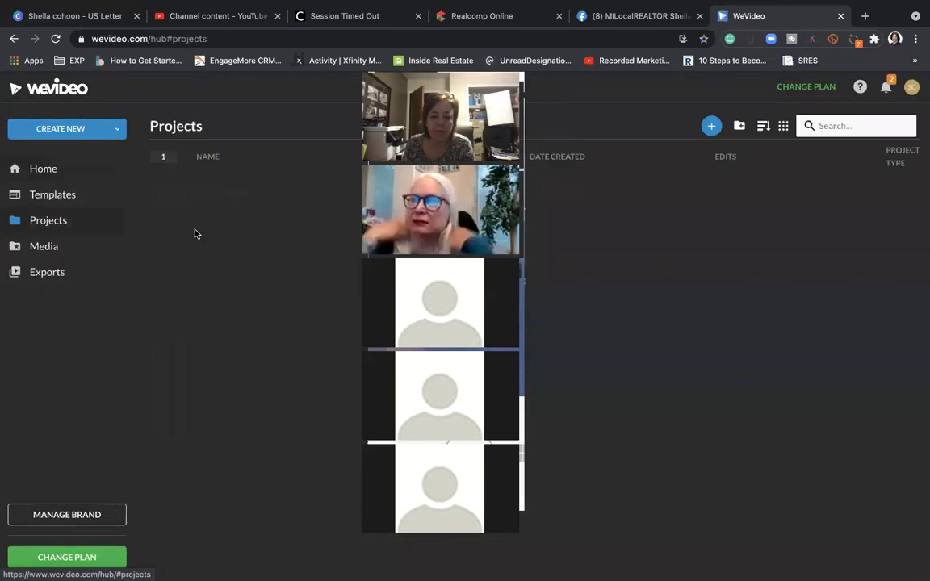
click(174, 195)
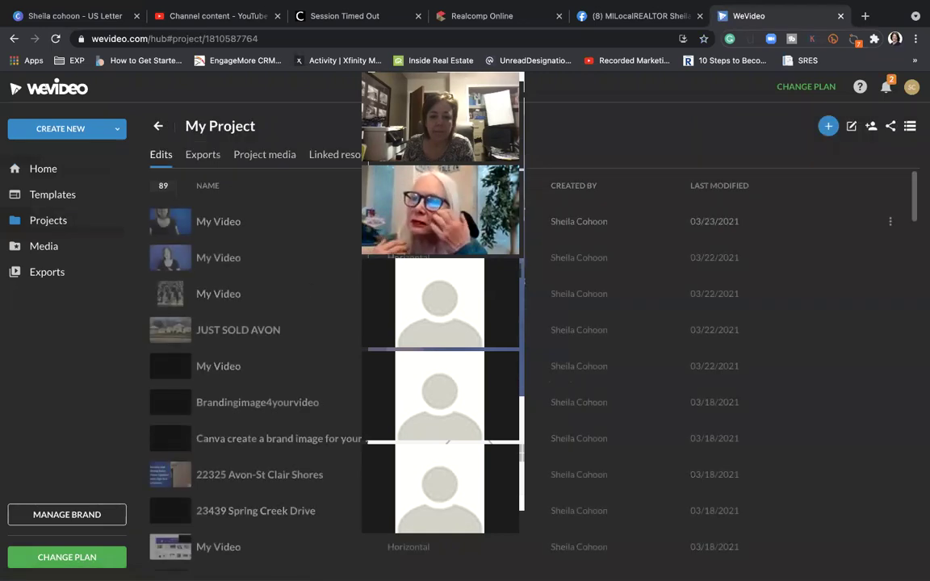
click(229, 236)
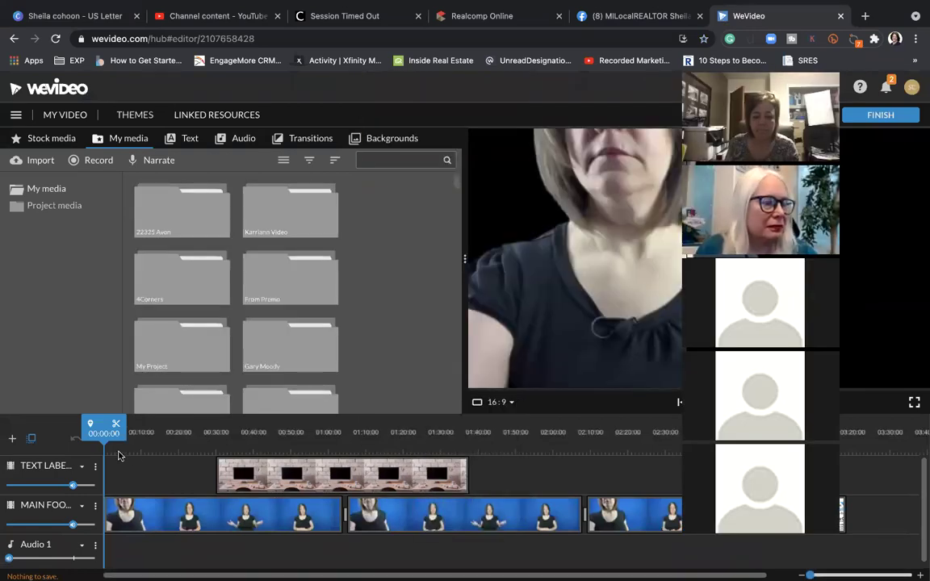
Preview the timeline at 00:30:24, where the desk image covers the main footage.
drag(91, 434, 208, 436)
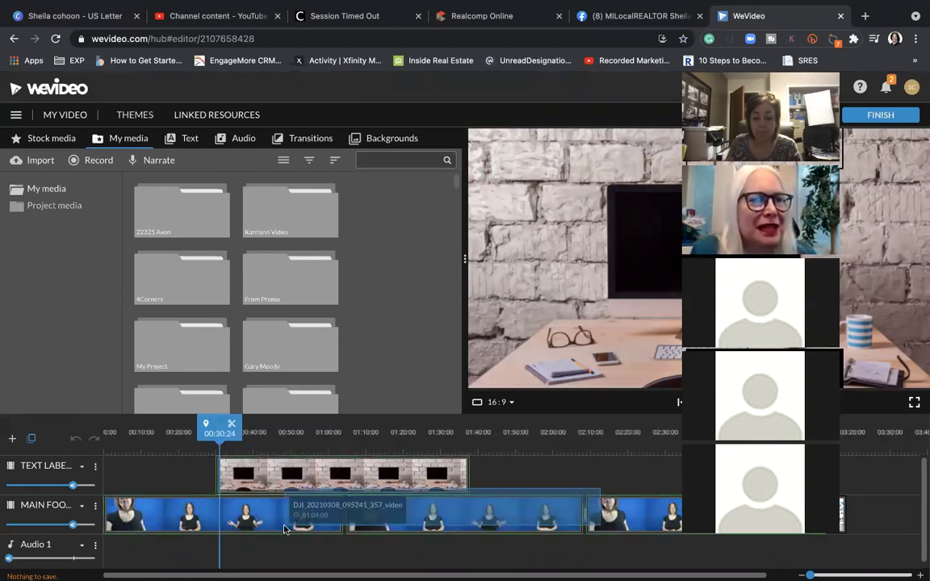
scroll(427, 498, down, 1)
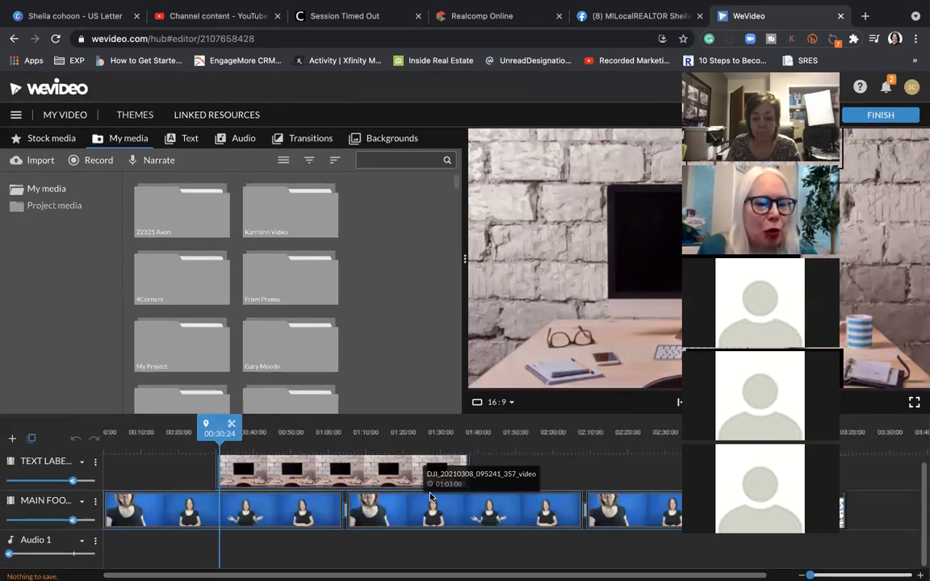
scroll(274, 459, down, 1)
scroll(153, 482, up, 1)
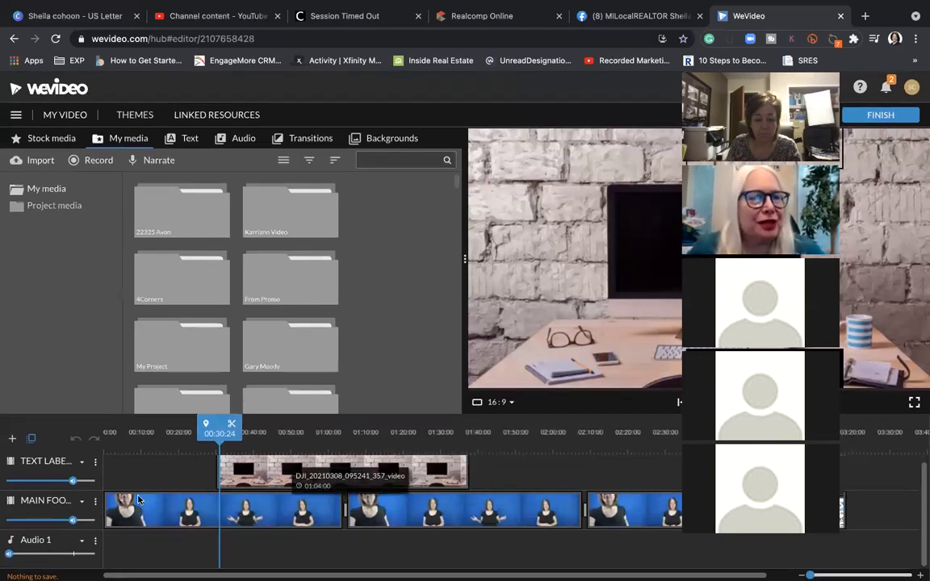
Add a video track named Video 1 and move the main footage clips onto it, above the desk image.
click(13, 440)
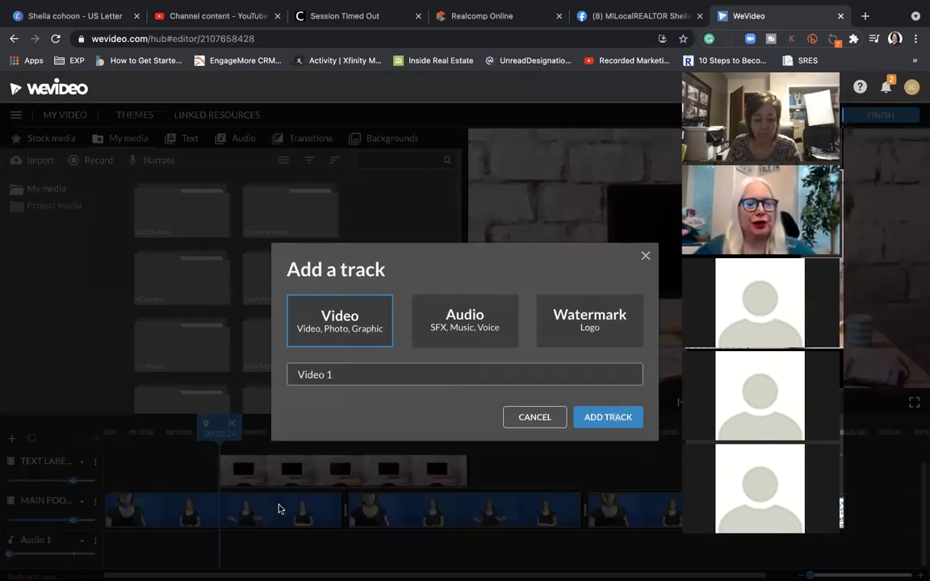
click(598, 419)
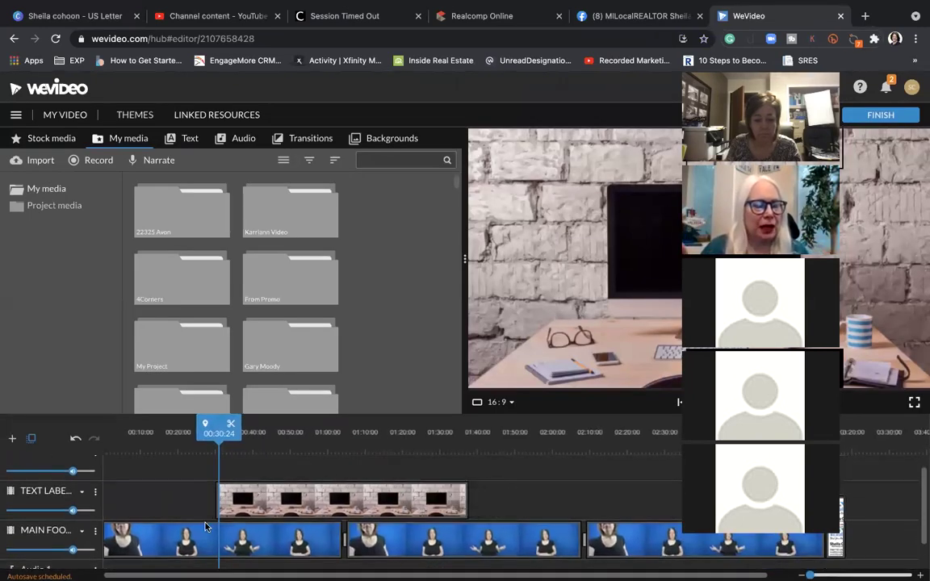
drag(234, 539, 232, 471)
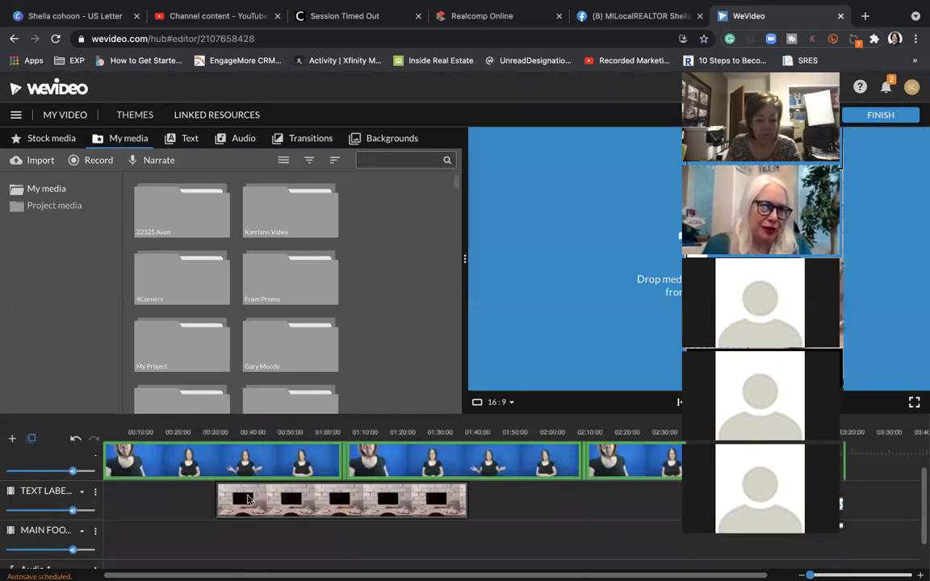
Move the desk image to the start of the timeline and play the preview from 00:39:08.
drag(276, 503, 165, 507)
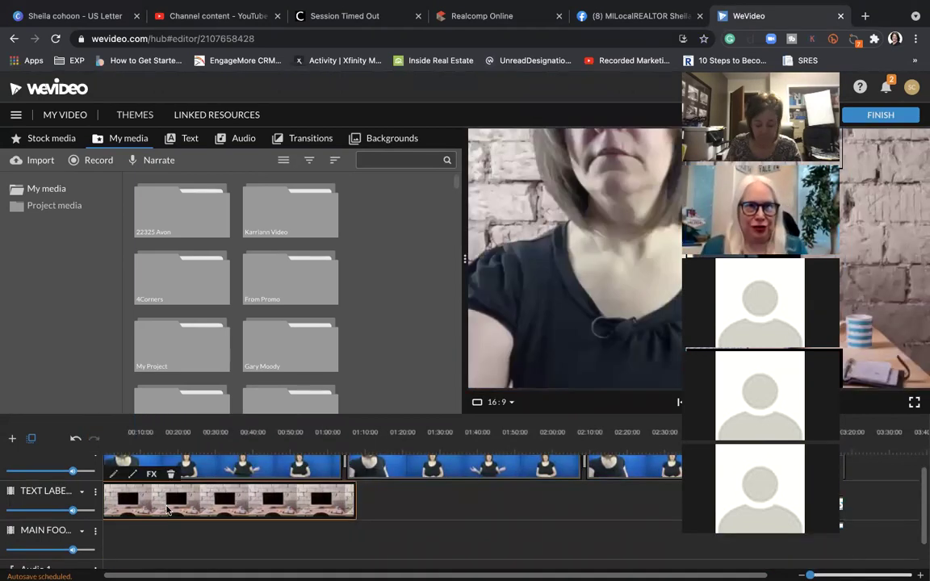
click(251, 479)
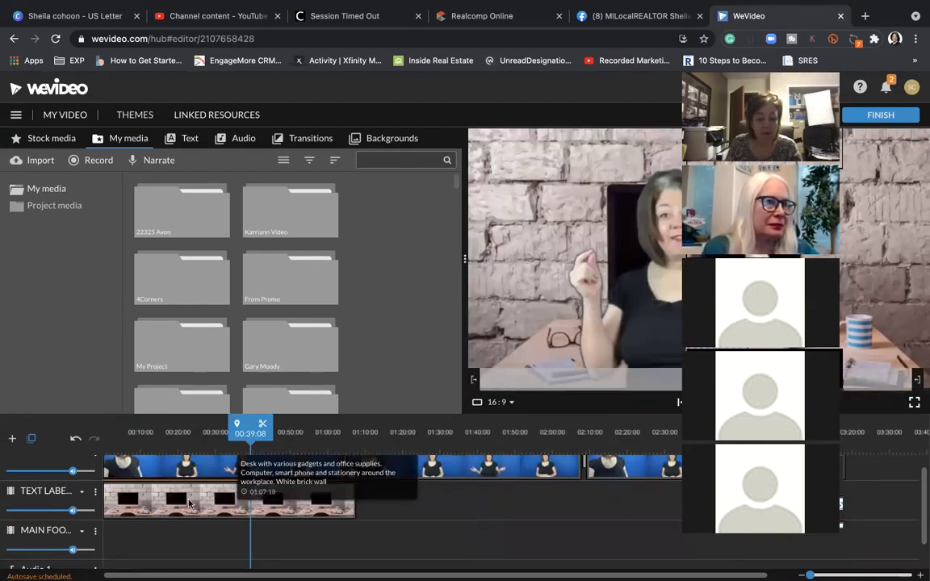
key(space)
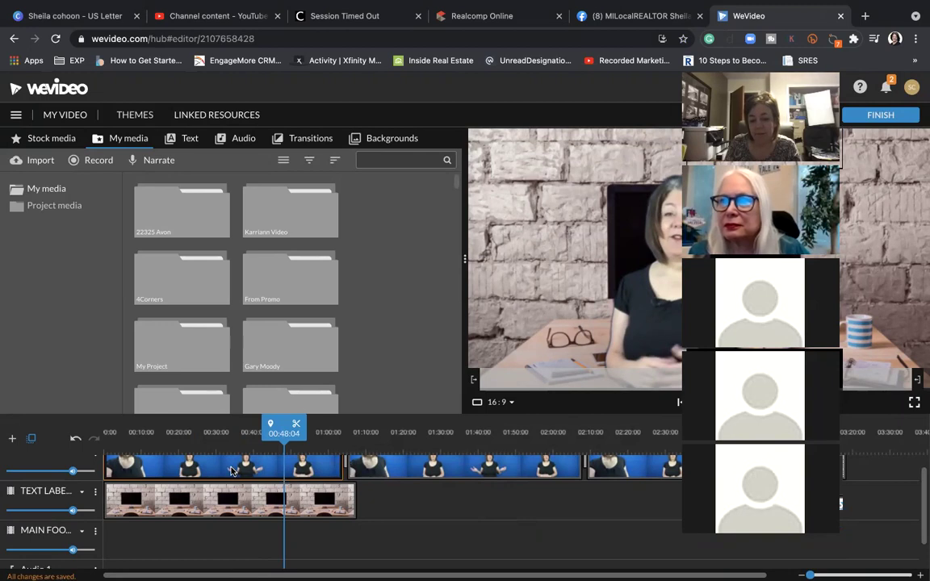
Review the color keying settings of the first main footage clip and close them without saving.
double_click(261, 473)
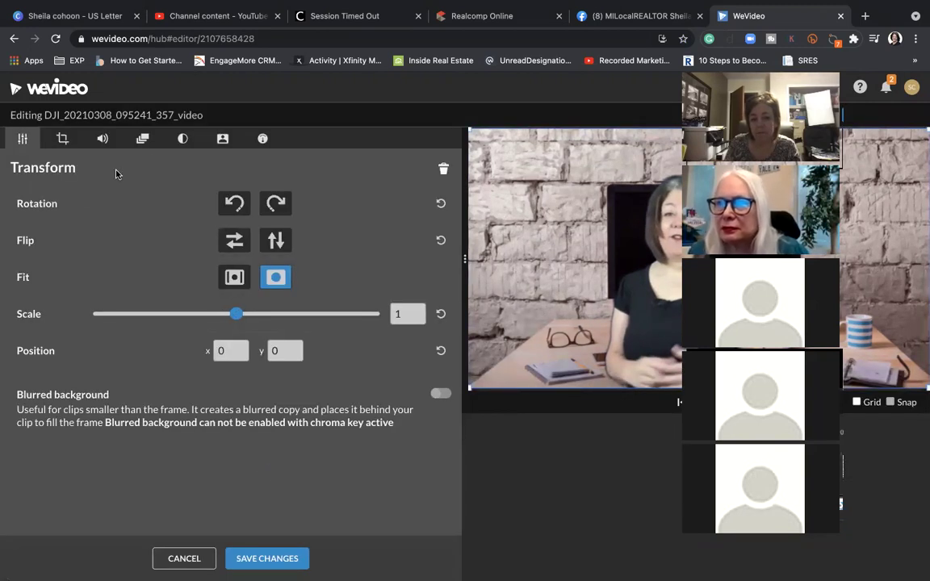
click(223, 138)
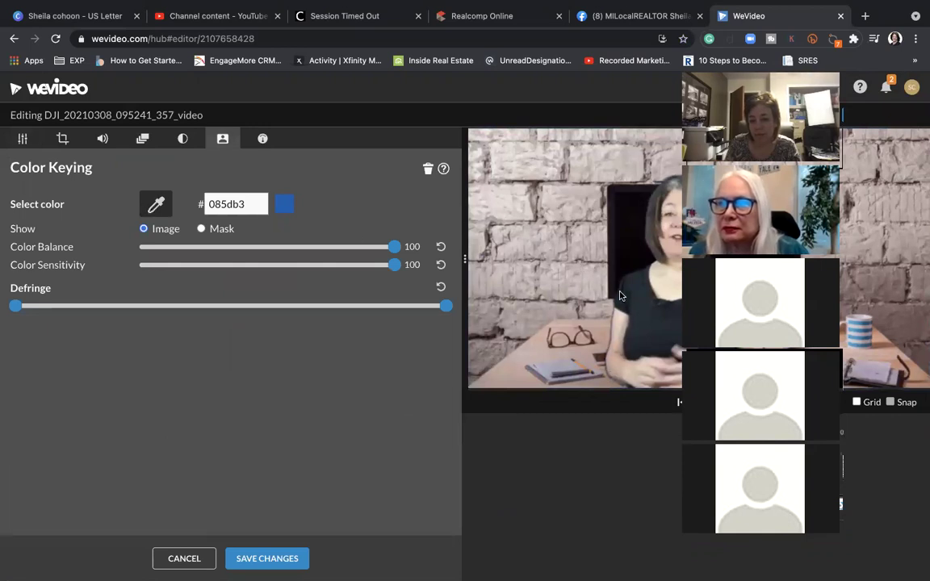
click(179, 559)
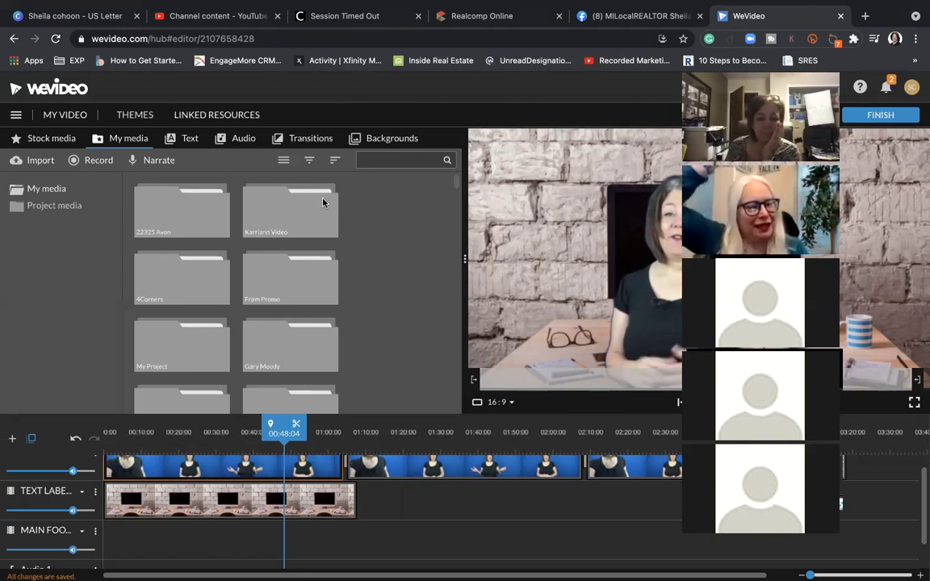
Replace the desk image on the text label track with the red Broadcast World News Map stock clip.
click(40, 142)
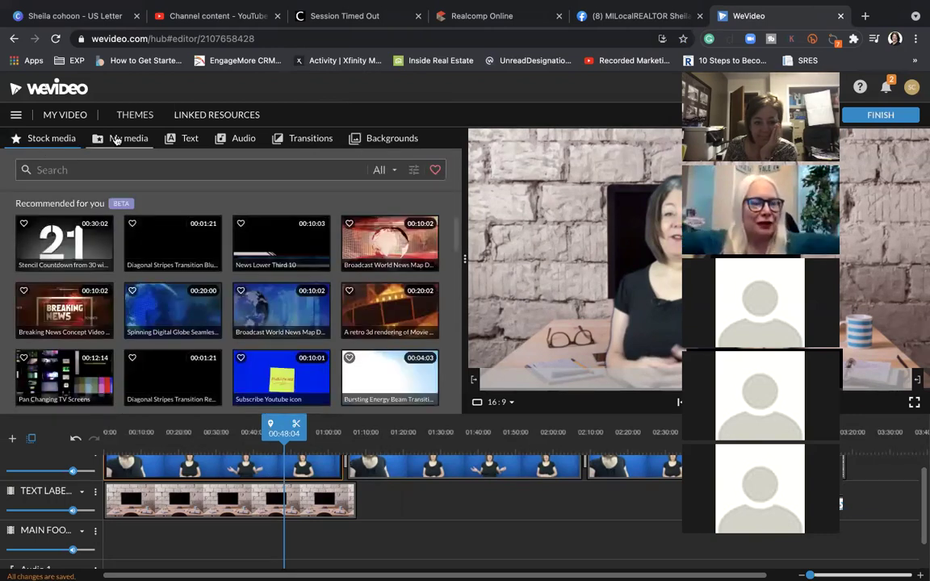
click(116, 140)
click(49, 138)
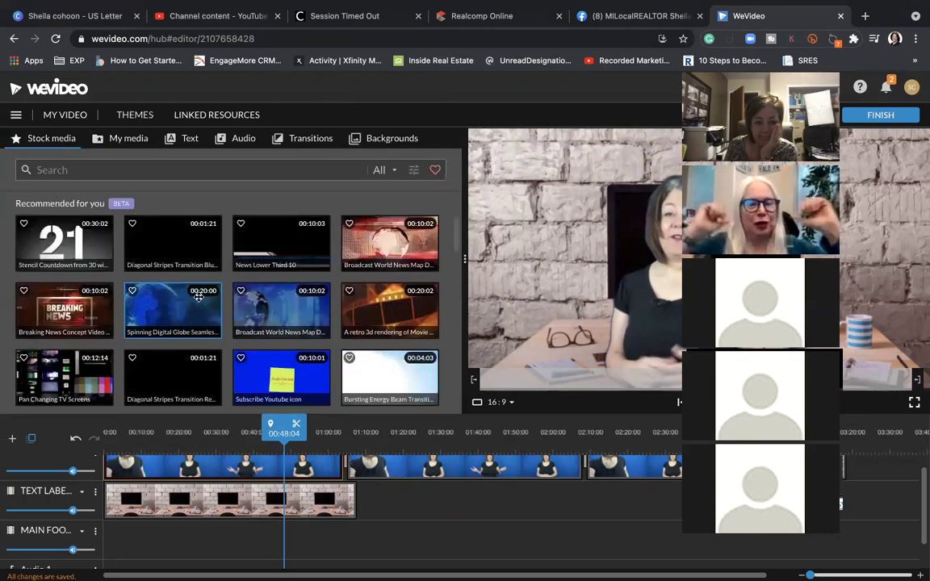
drag(375, 233, 133, 504)
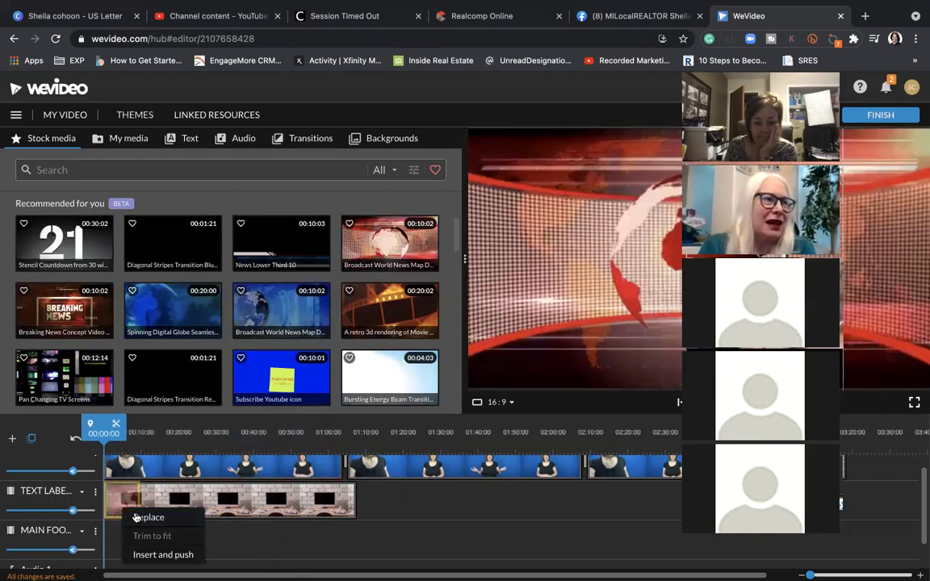
click(146, 517)
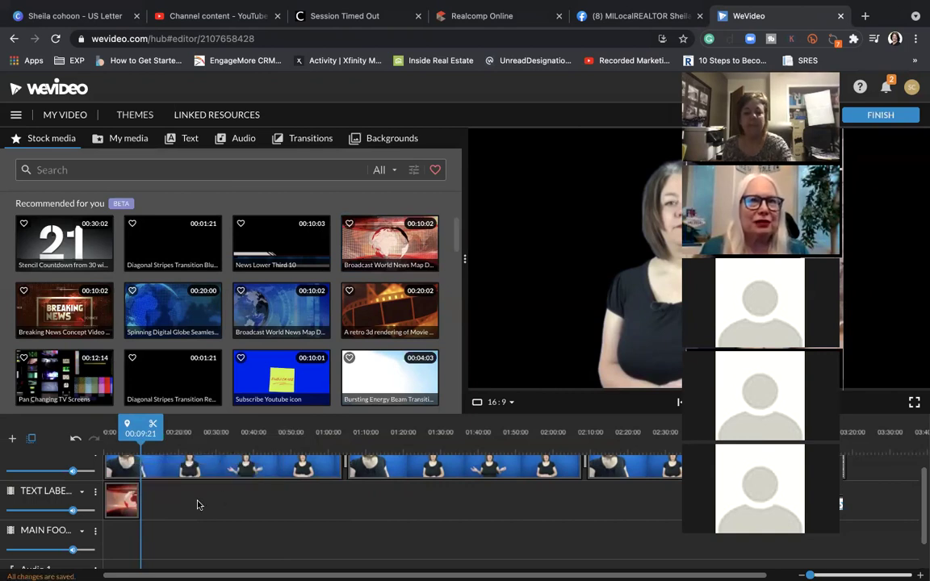
Copy the red news background clip and paste the duplicate on the same track at 00:10:08.
click(123, 500)
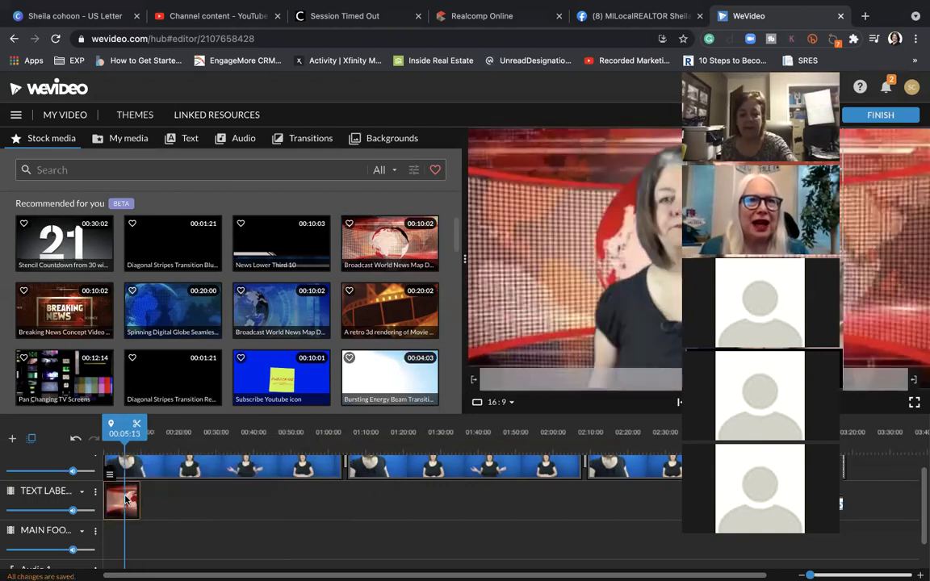
key(super+v)
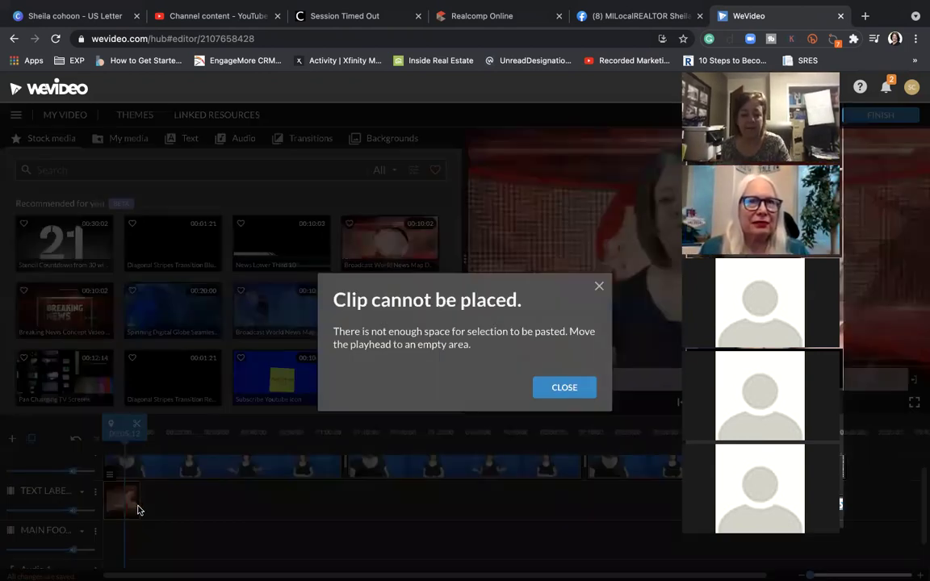
click(564, 387)
click(139, 431)
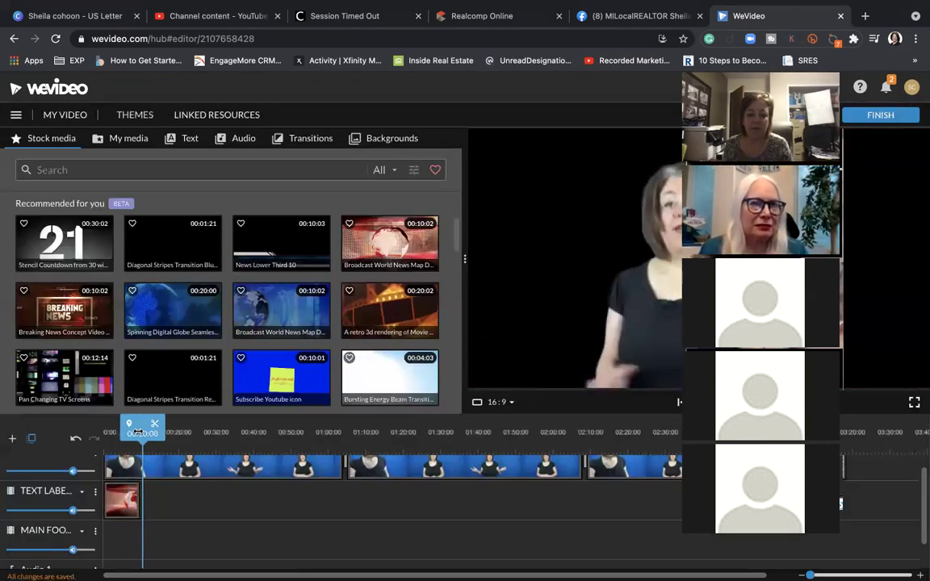
key(super+v)
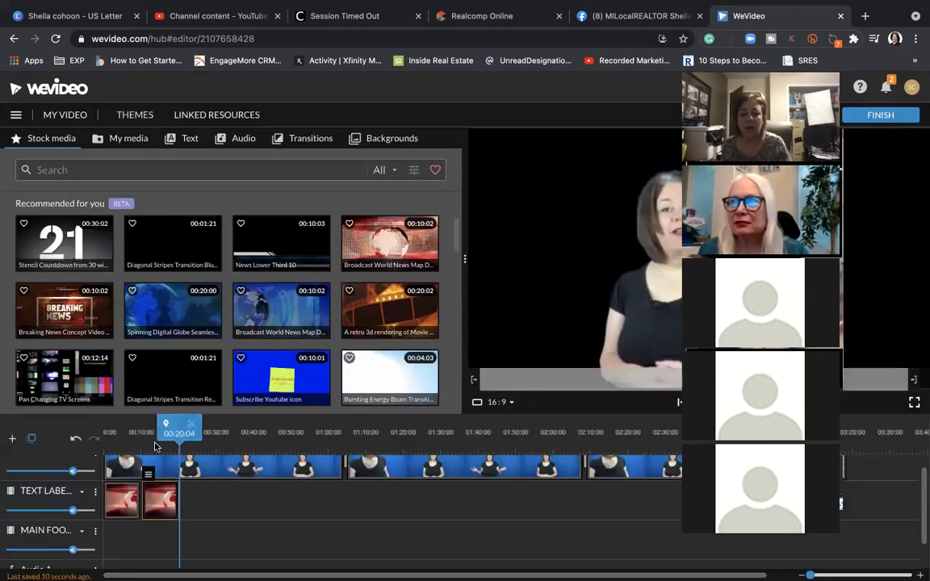
Move the duplicated news clip directly against the first one and play the join from 00:08:24.
click(160, 494)
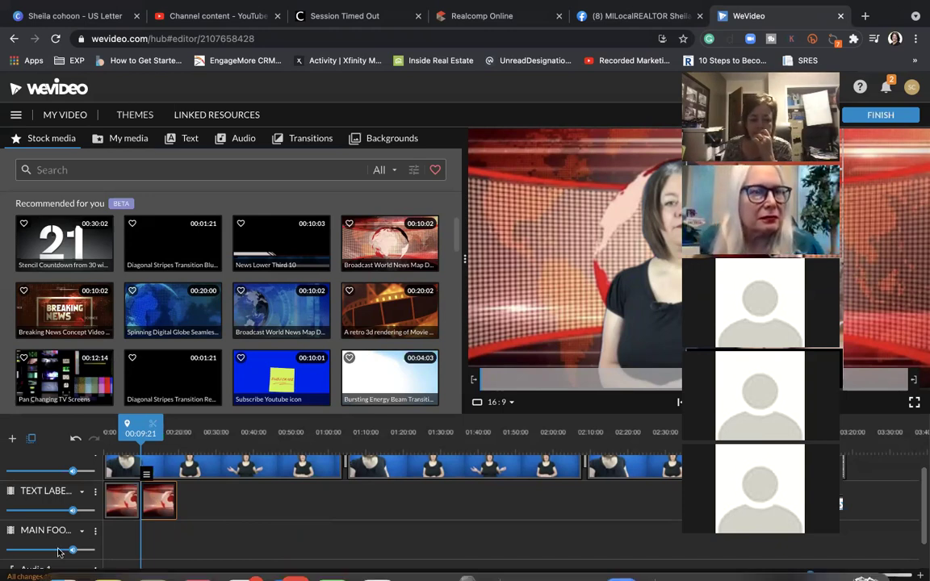
drag(137, 434, 128, 433)
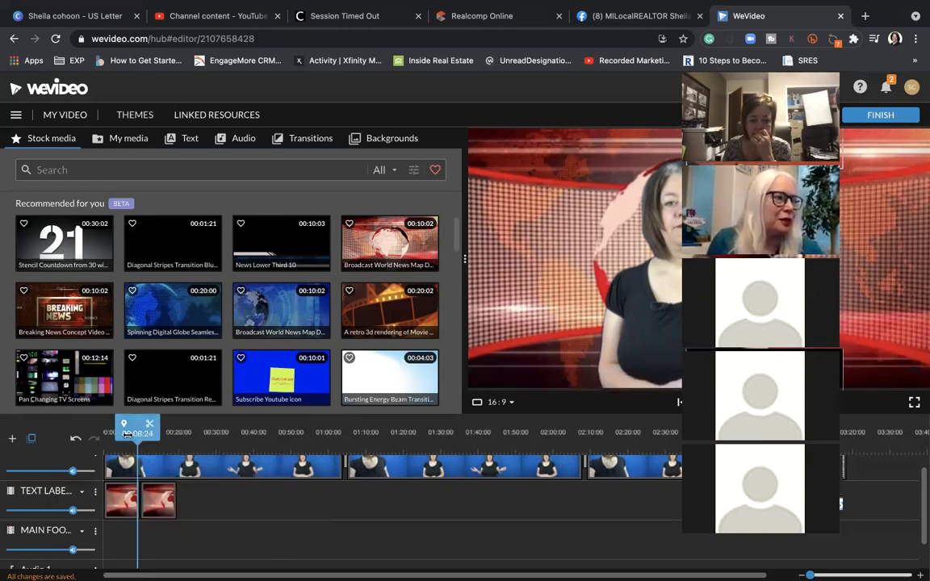
key(space)
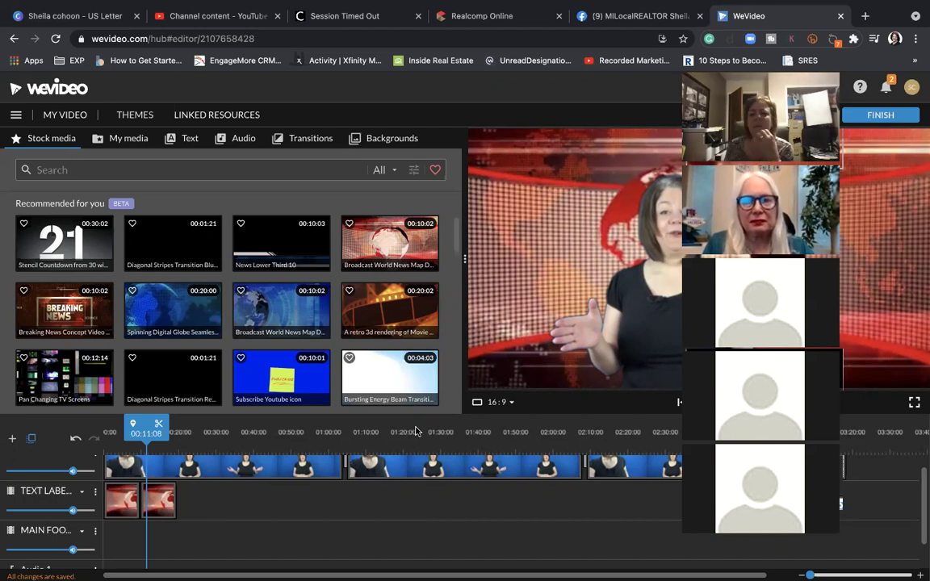
scroll(415, 431, right, 1)
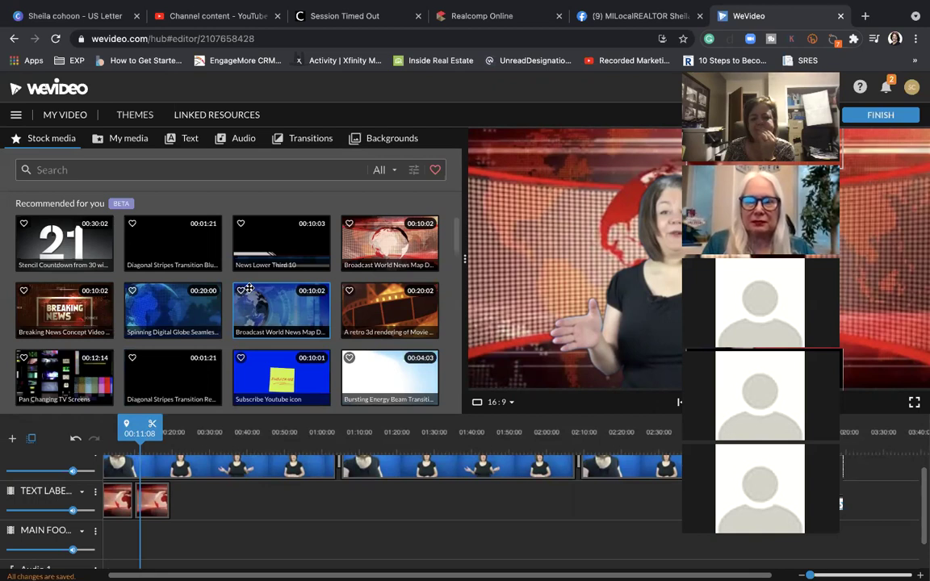
Return to the dashboard and open the choices for creating new content, with Video in focus.
click(36, 92)
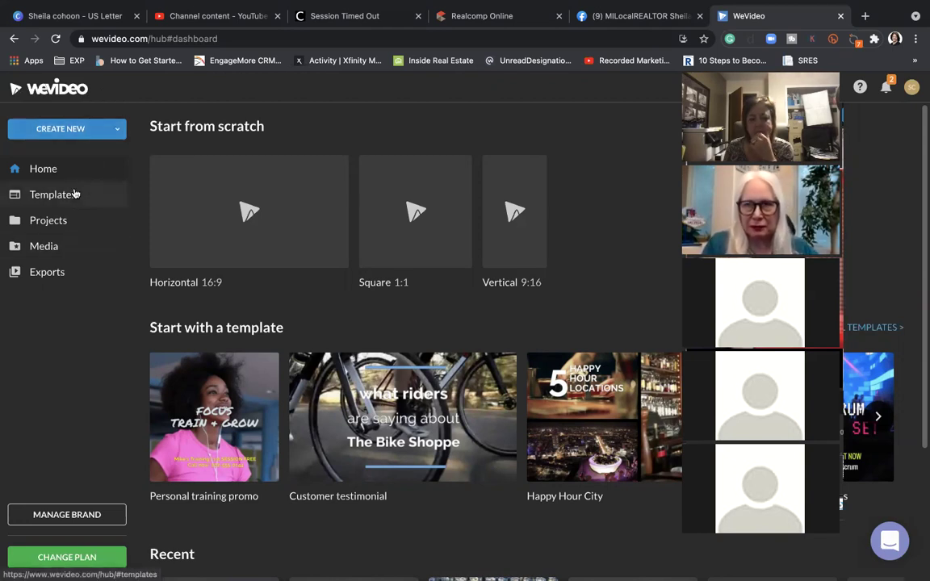
click(94, 131)
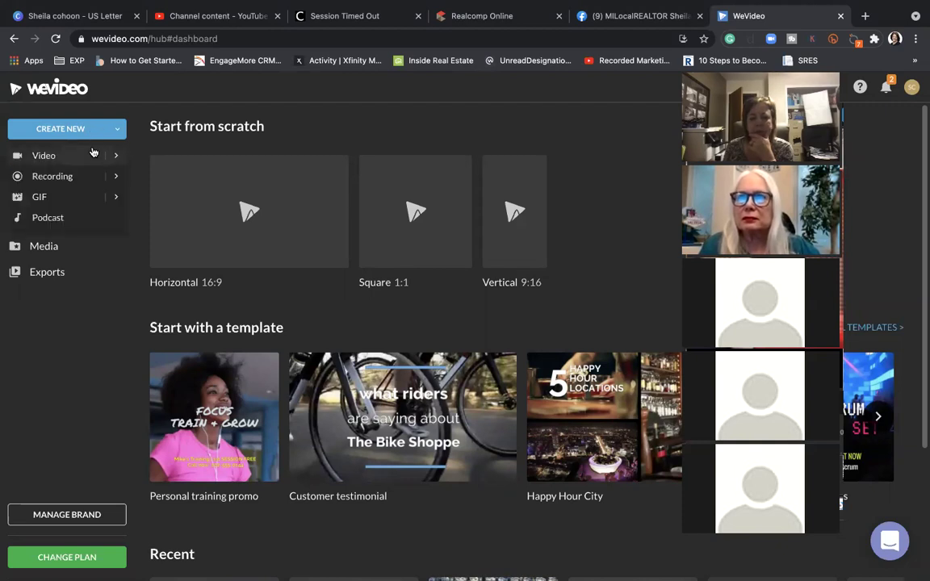
mouse_move(83, 154)
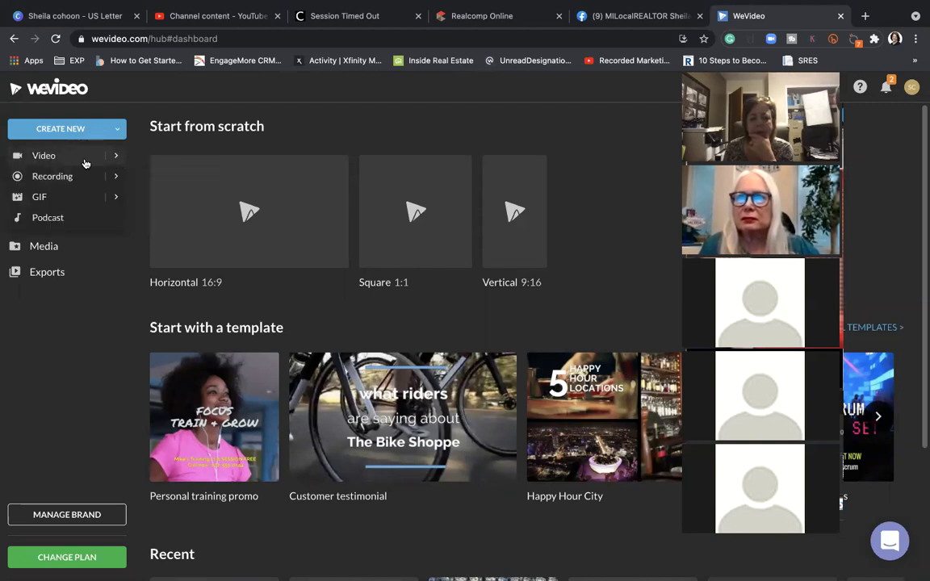